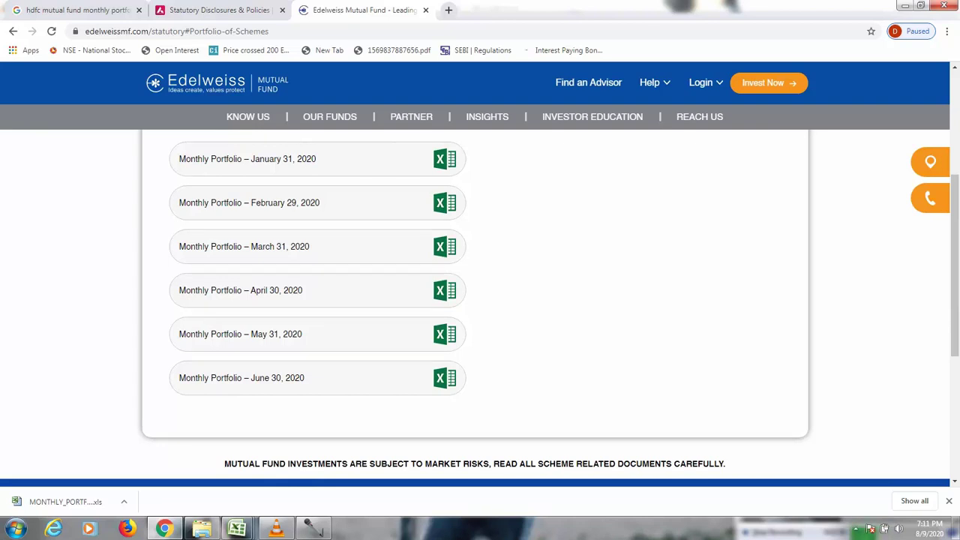
Display the Axis Mutual Fund monthly scheme portfolio for January 2020 on its statutory disclosures page.
{"action": "scroll", "coordinate": [481, 307], "scroll_direction": "up", "scroll_amount": 3}
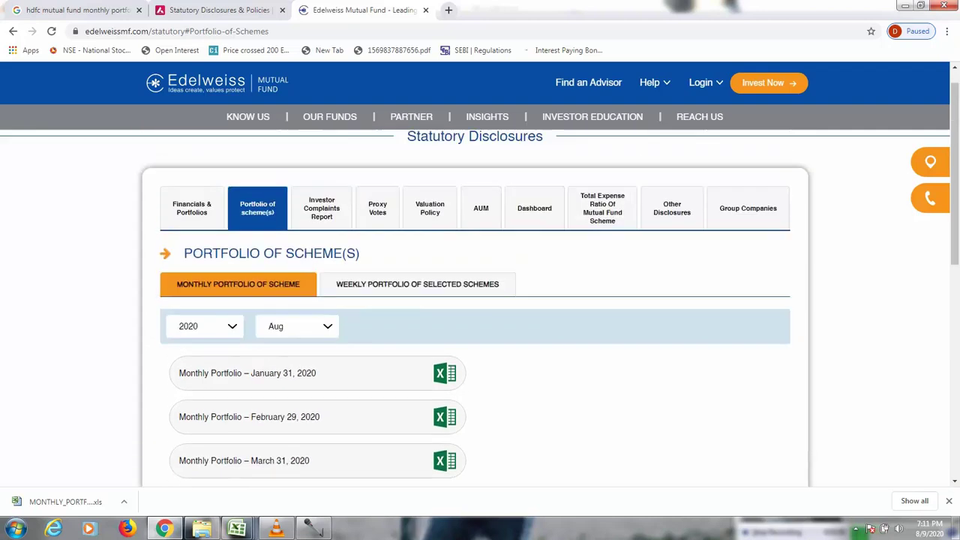
{"action": "left_click", "coordinate": [67, 11]}
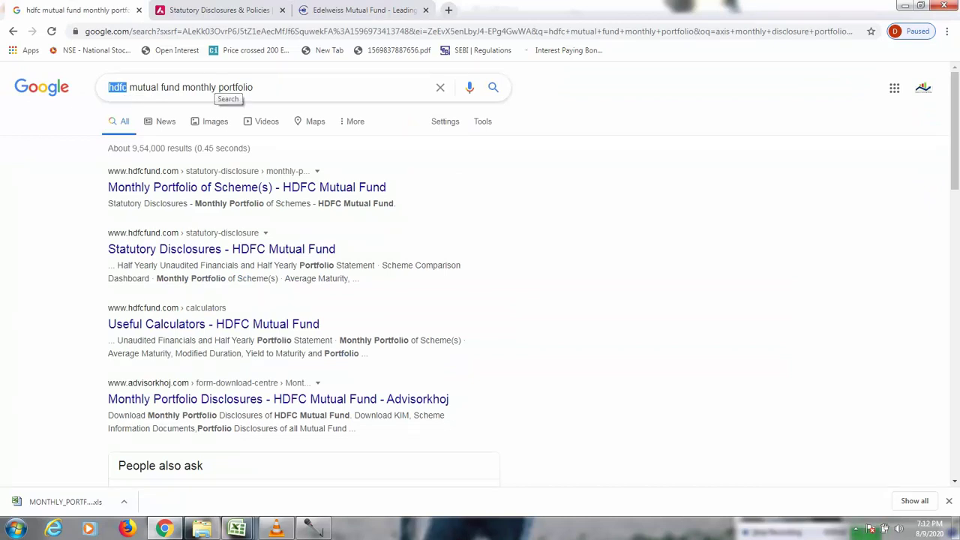
{"action": "left_click", "coordinate": [211, 11]}
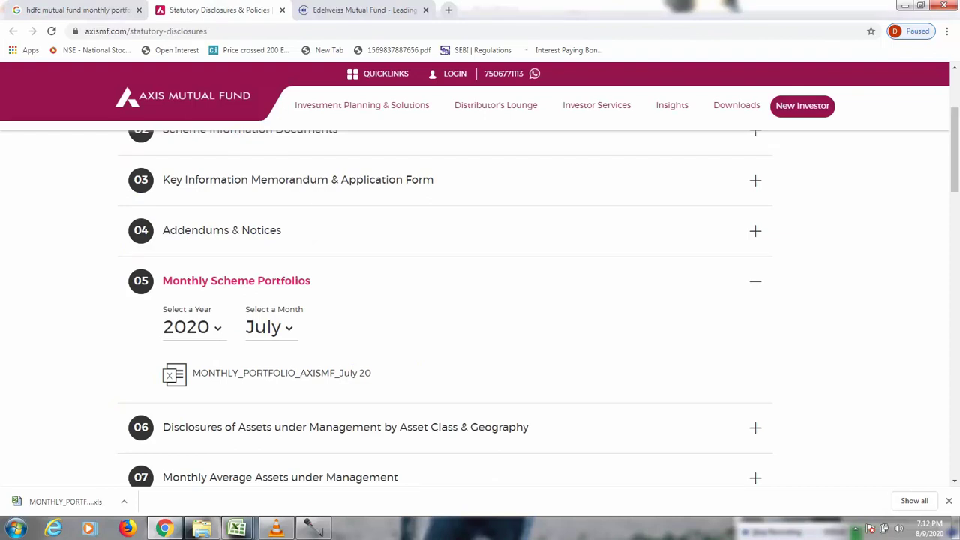
{"action": "left_click", "coordinate": [271, 328]}
{"action": "scroll", "coordinate": [288, 275], "scroll_direction": "up", "scroll_amount": 2}
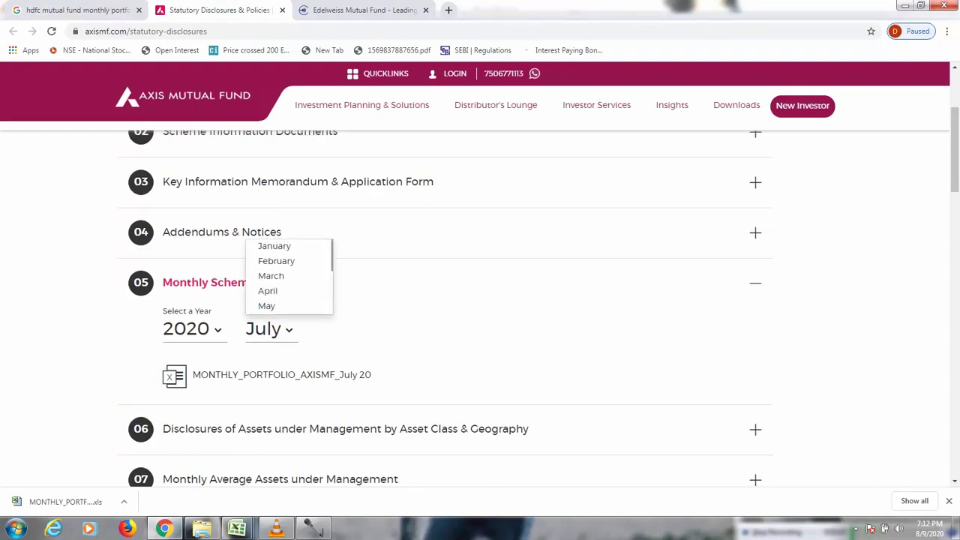
{"action": "left_click", "coordinate": [274, 305]}
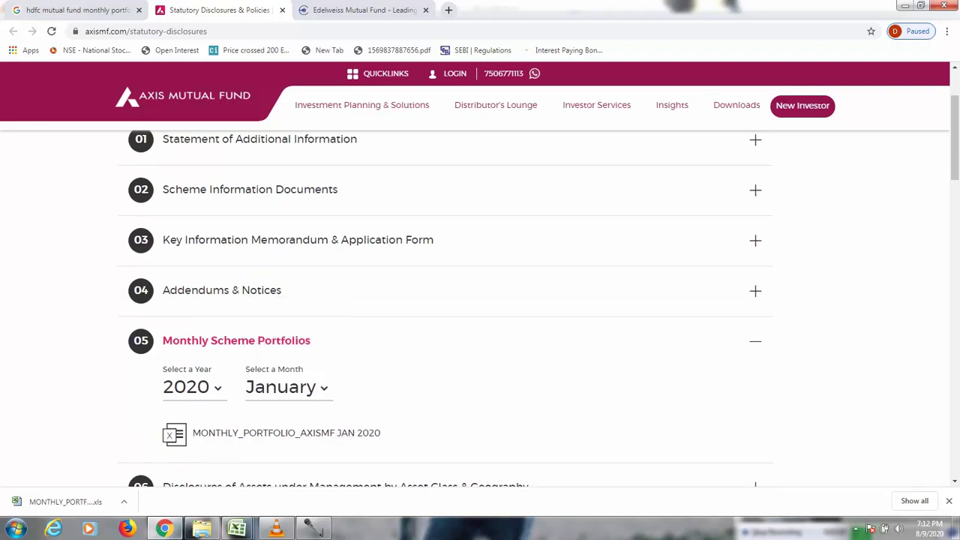
On the Edelweiss Mutual Fund site, filter the monthly portfolio of schemes to January 2019.
{"action": "left_click", "coordinate": [364, 10]}
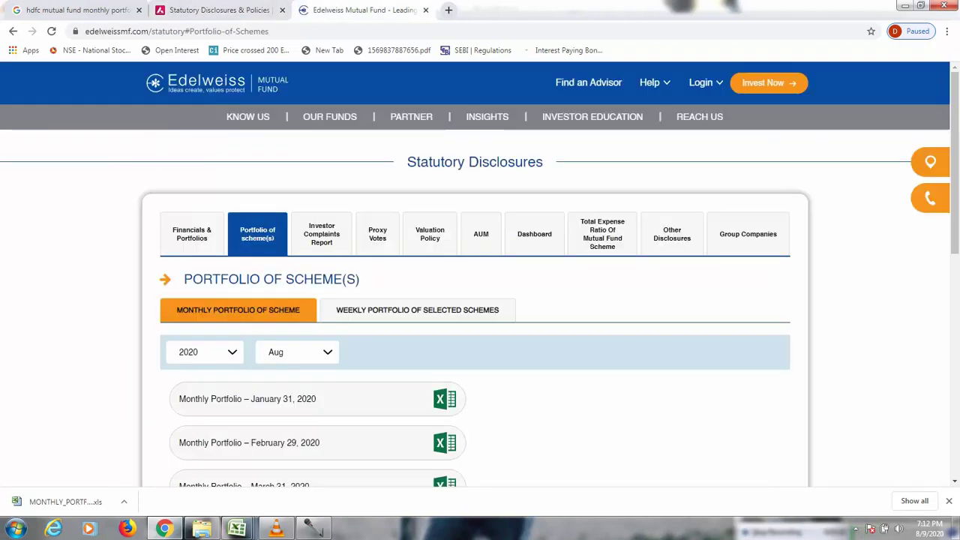
{"action": "left_click", "coordinate": [202, 351]}
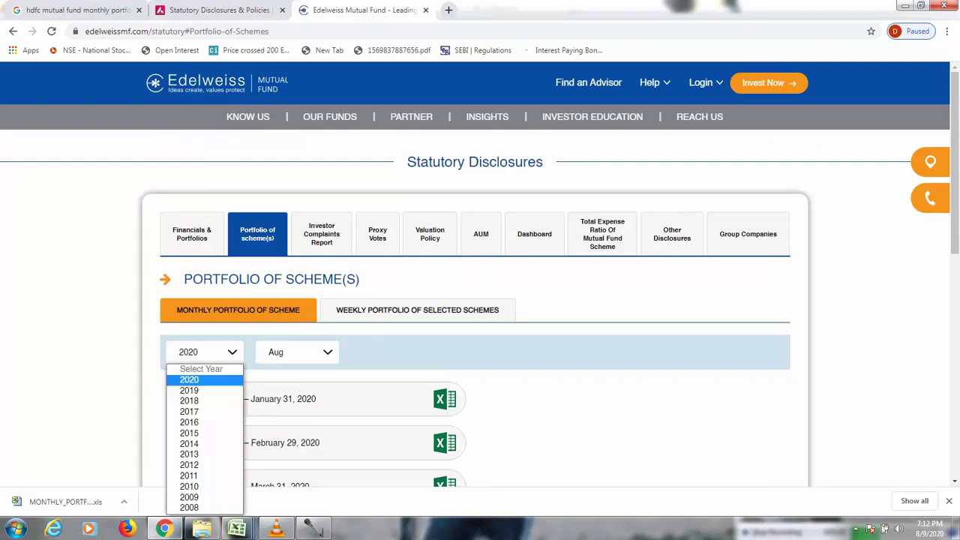
{"action": "left_click", "coordinate": [193, 390]}
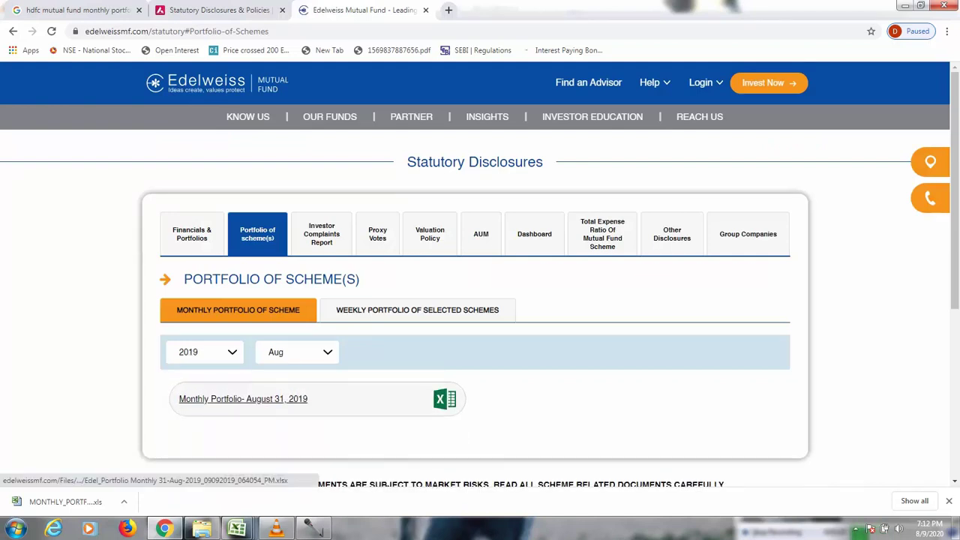
{"action": "left_click", "coordinate": [298, 352]}
{"action": "left_click", "coordinate": [276, 379]}
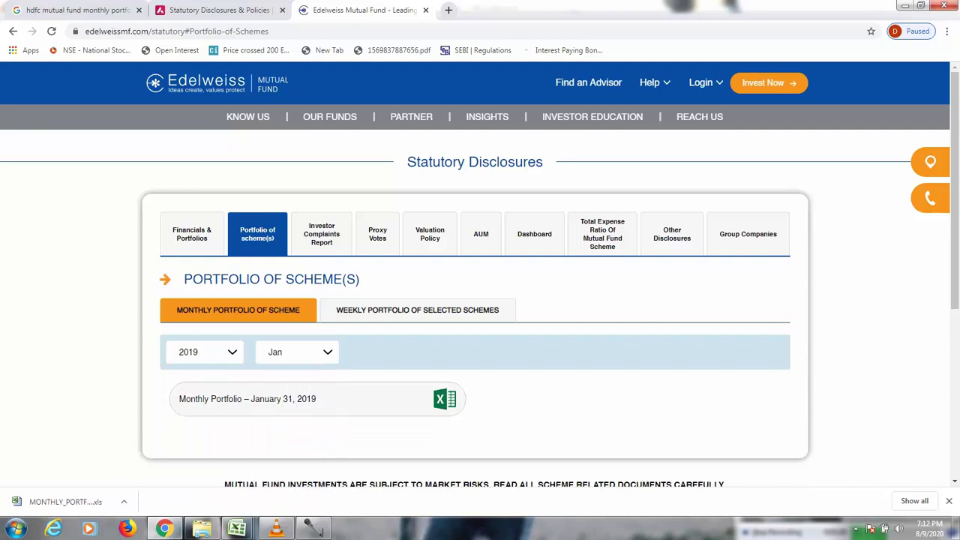
Change the Edelweiss monthly portfolio filter to the year 2020 and the month April.
{"action": "left_click", "coordinate": [205, 352]}
{"action": "left_click", "coordinate": [190, 380]}
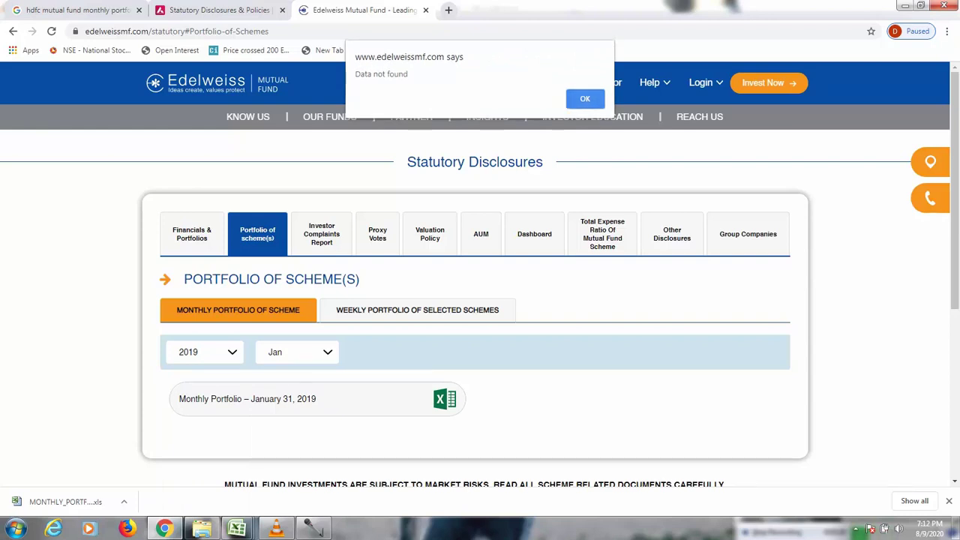
{"action": "key", "text": "Return"}
{"action": "left_click", "coordinate": [297, 353]}
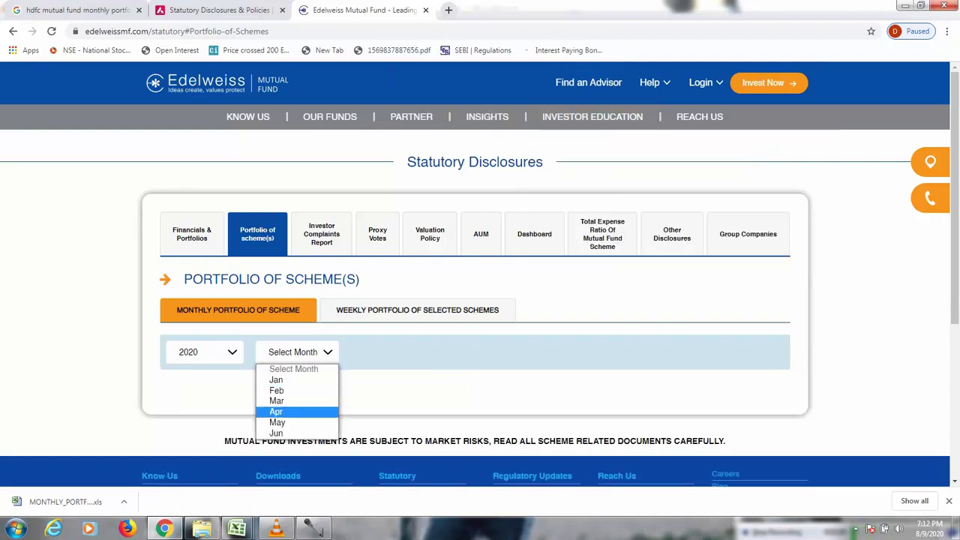
{"action": "left_click", "coordinate": [293, 412]}
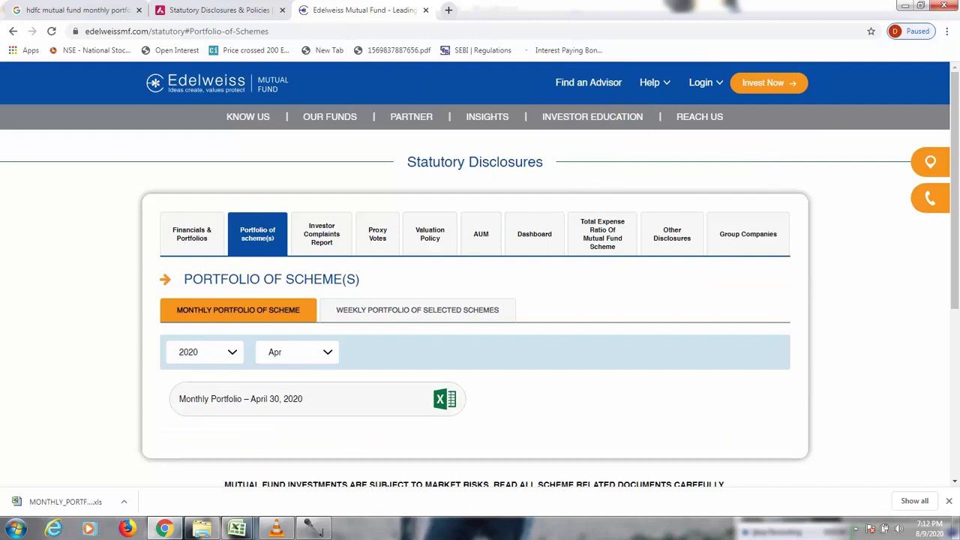
Switch to the AXISMF May 2020 workbook in Excel and select the Axis Small Cap Fund title in B1.
{"action": "key", "text": "alt+Tab"}
{"action": "key", "text": "alt+Tab"}
{"action": "key", "text": "alt+Tab"}
{"action": "key", "text": "alt+Tab"}
{"action": "key", "text": "alt+Tab"}
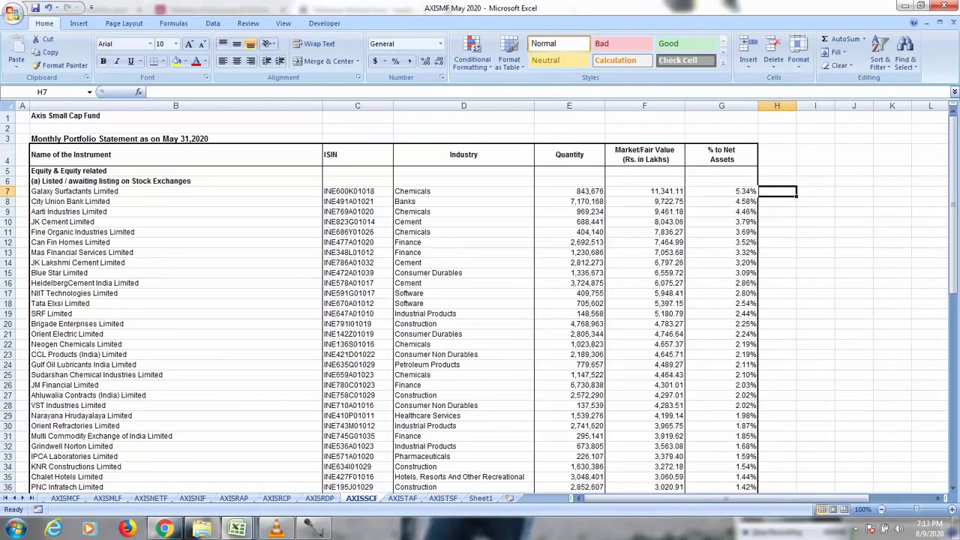
{"action": "left_click", "coordinate": [120, 117]}
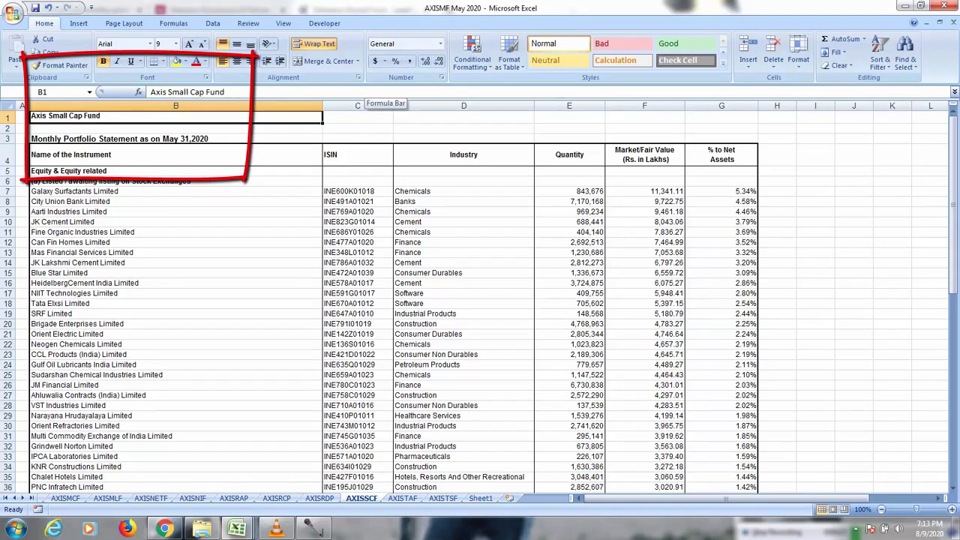
Switch to the AXISMF June 20 workbook and examine the Axis Midcap Fund holdings and the lookup formula in H7.
{"action": "key", "text": "alt+Tab"}
{"action": "key", "text": "alt+Tab"}
{"action": "key", "text": "alt+Tab"}
{"action": "key", "text": "alt+Tab"}
{"action": "key", "text": "alt+Tab"}
{"action": "key", "text": "alt+Tab"}
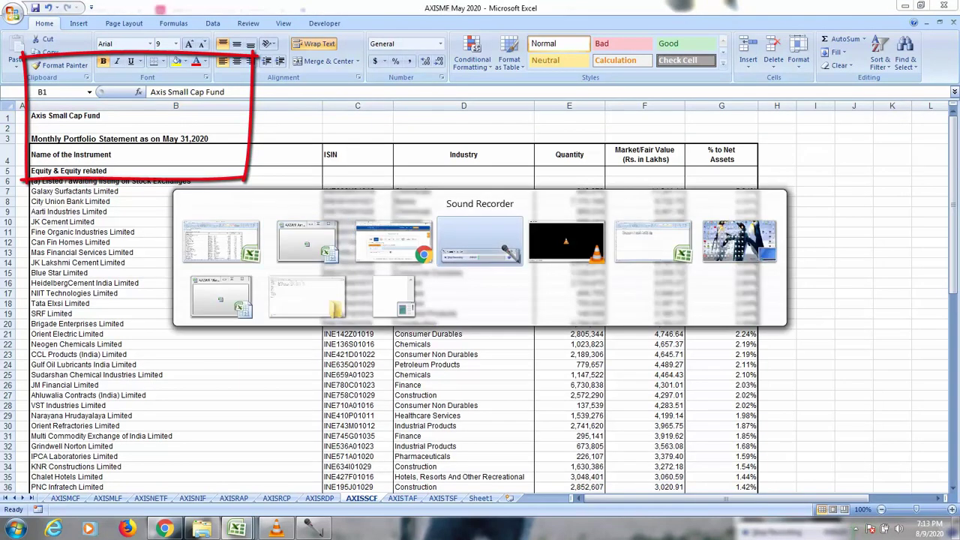
{"action": "key", "text": "alt+Tab"}
{"action": "key", "text": "alt+Tab"}
{"action": "key", "text": "alt+Tab"}
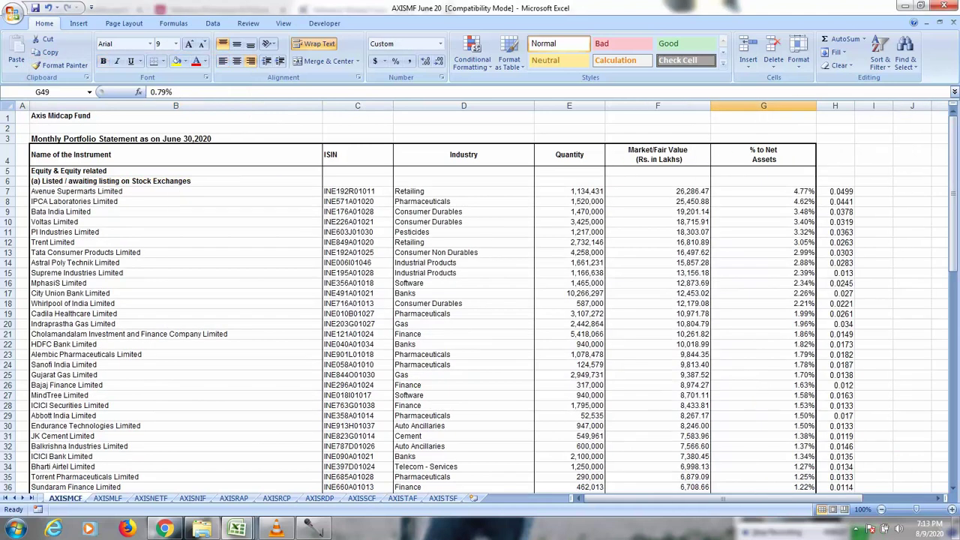
{"action": "scroll", "coordinate": [480, 300], "scroll_direction": "down", "scroll_amount": 10}
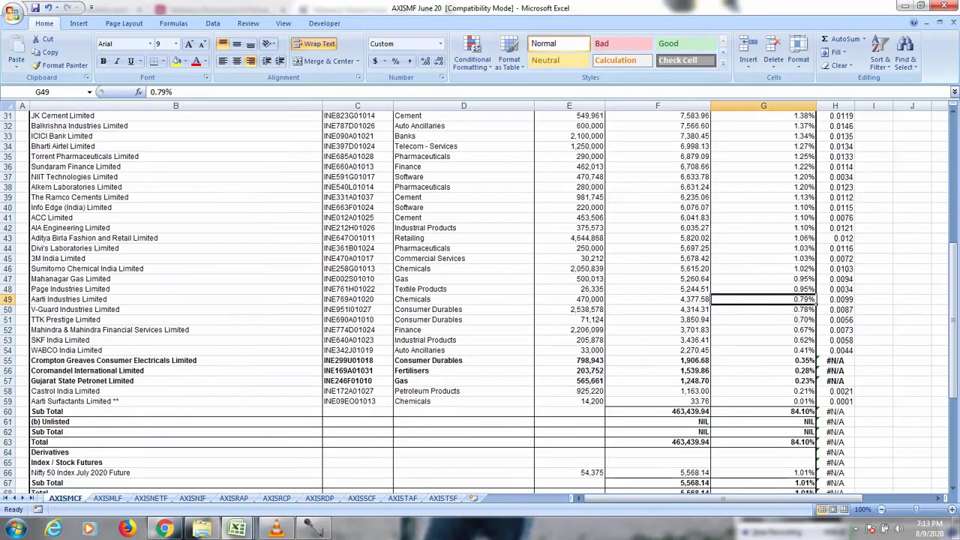
{"action": "scroll", "coordinate": [480, 300], "scroll_direction": "up", "scroll_amount": 6}
{"action": "scroll", "coordinate": [480, 300], "scroll_direction": "up", "scroll_amount": 3}
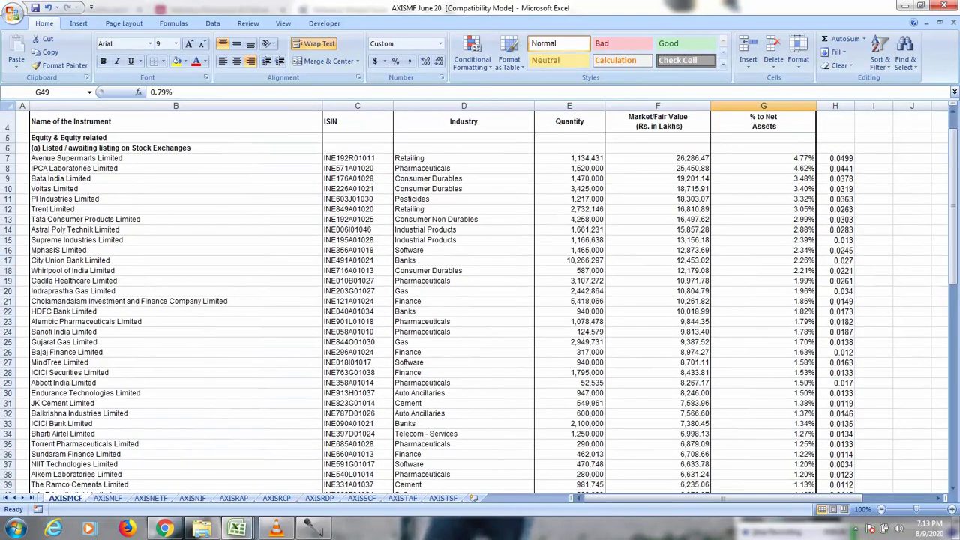
{"action": "left_click", "coordinate": [836, 158]}
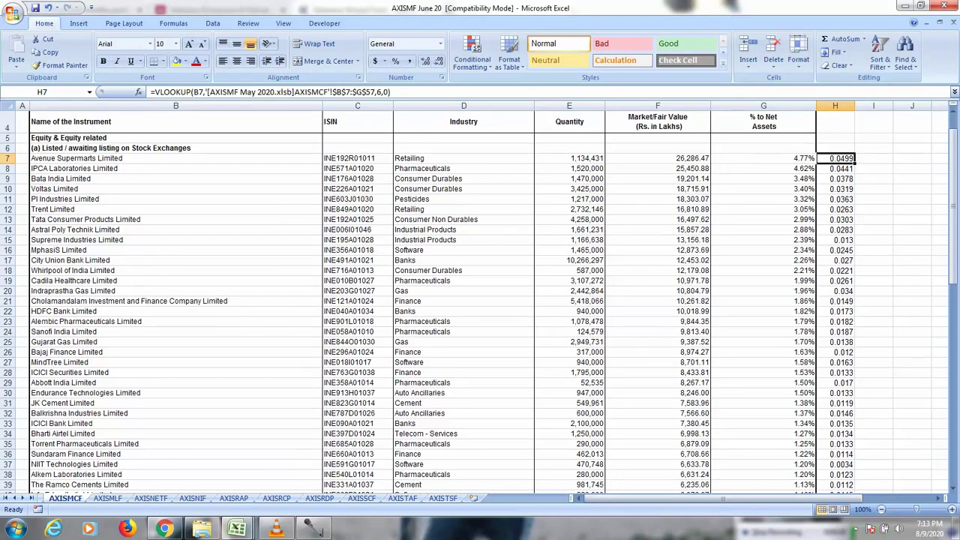
Start a VLOOKUP formula in I7 with the instrument name in B7 as the lookup value.
{"action": "left_click", "coordinate": [874, 159]}
{"action": "type", "text": "="}
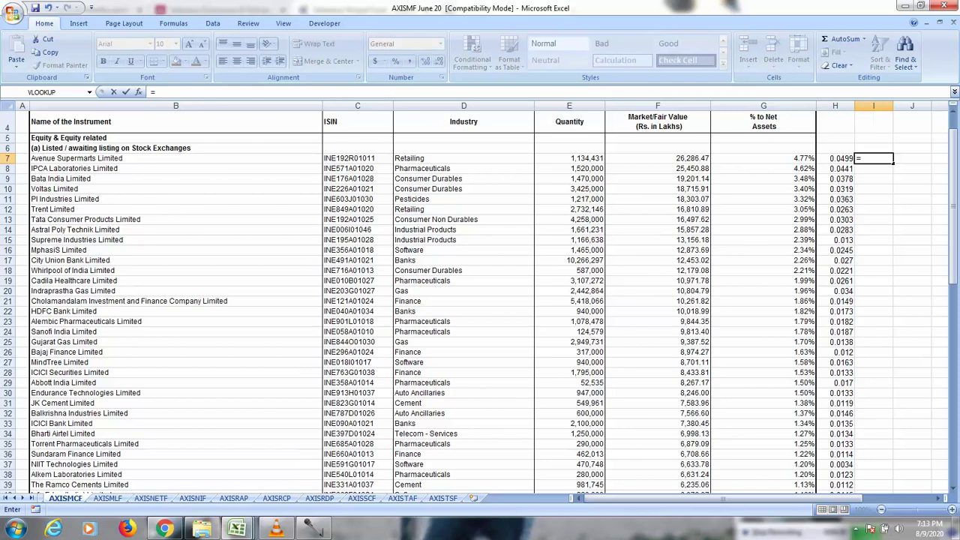
{"action": "type", "text": "vl"}
{"action": "key", "text": "Tab"}
{"action": "key", "text": "Left"}
{"action": "key", "text": "Left"}
{"action": "key", "text": "Left"}
{"action": "key", "text": "Left"}
{"action": "key", "text": "Left"}
{"action": "key", "text": "Left"}
{"action": "key", "text": "Left"}
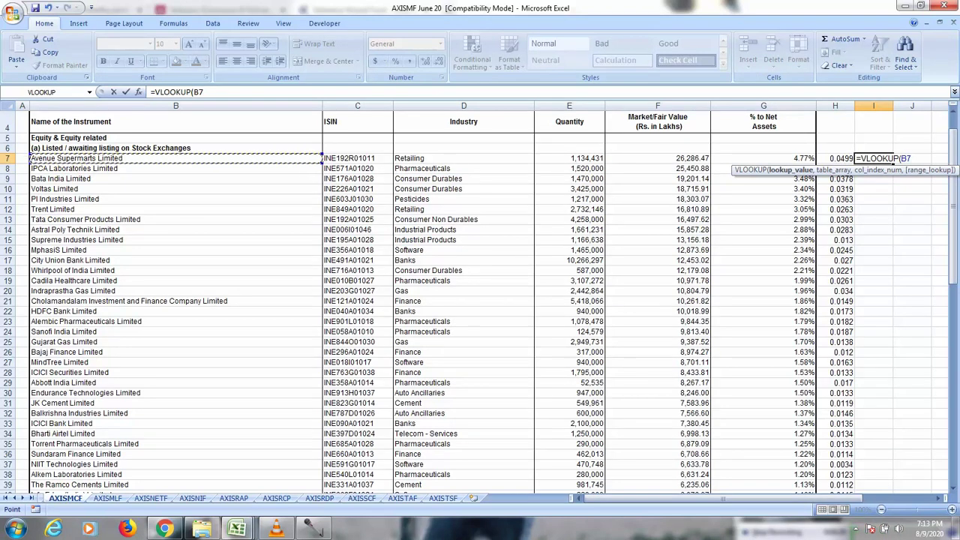
{"action": "type", "text": ","}
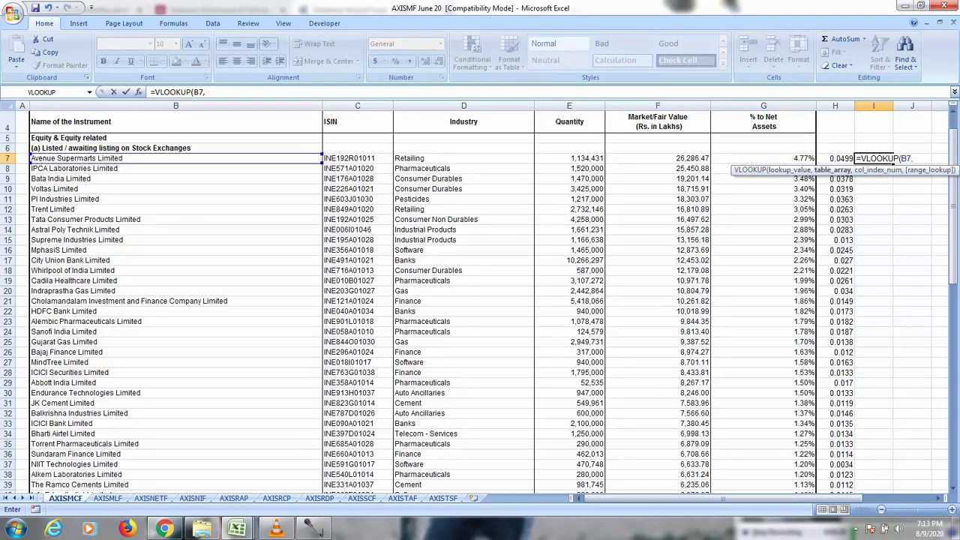
Complete the VLOOKUP with range B7:G53 of the AXISSCF sheet in AXISMF May 2020, column index 6 and range lookup 0.
{"action": "key", "text": "ctrl+Tab"}
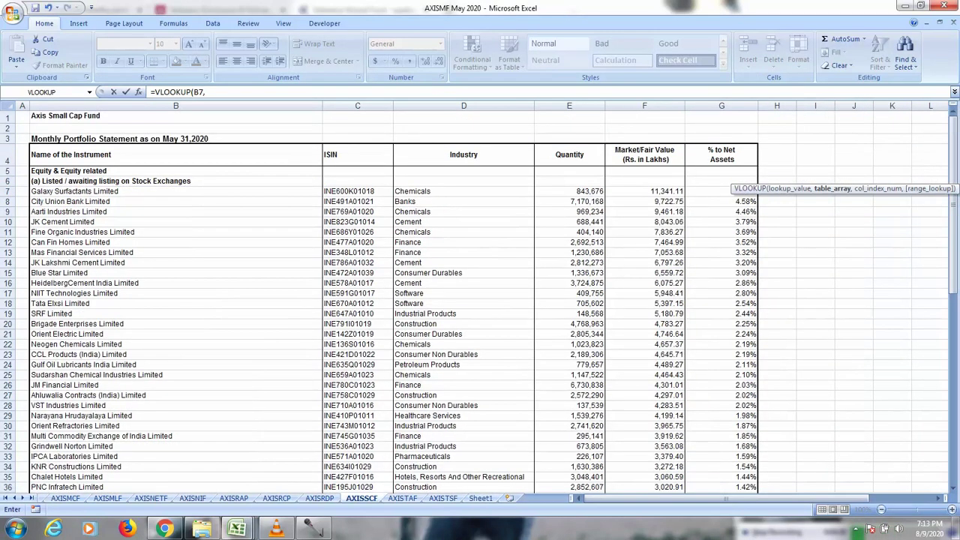
{"action": "left_click", "coordinate": [176, 192]}
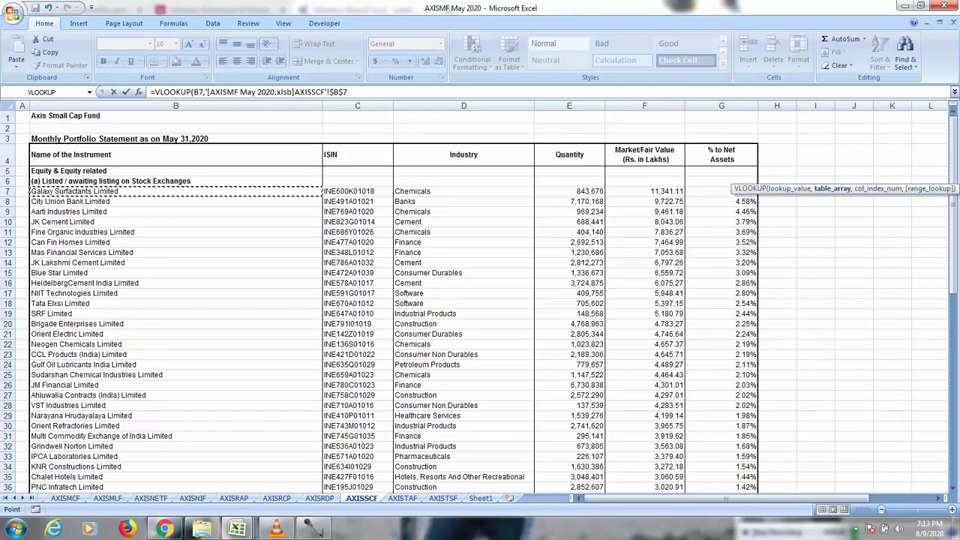
{"action": "left_click_drag", "start_coordinate": [176, 193], "coordinate": [757, 472]}
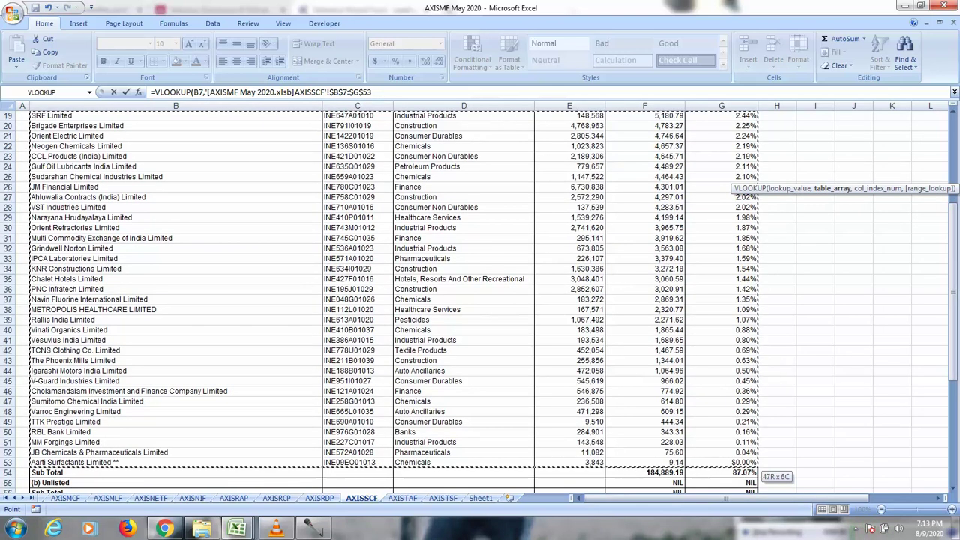
{"action": "type", "text": ","}
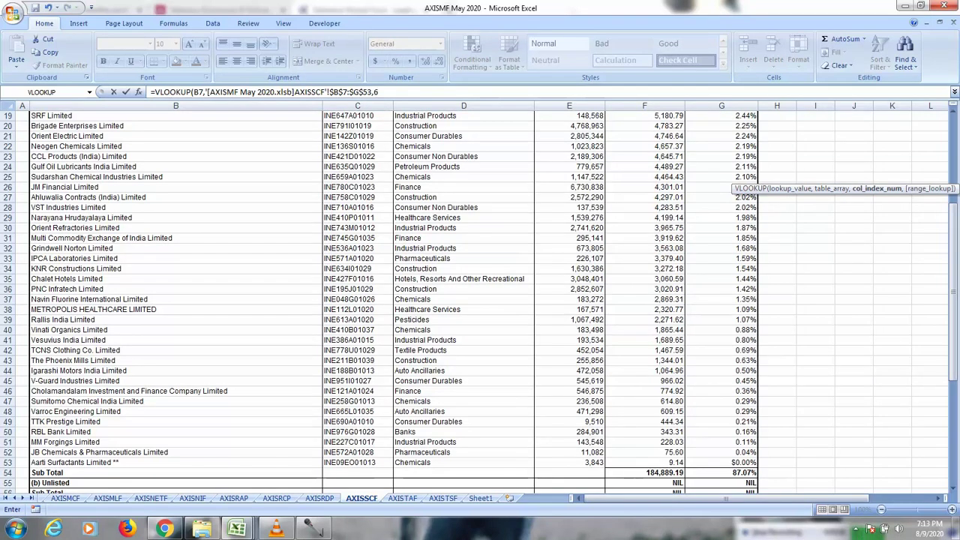
{"action": "type", "text": "6,0"}
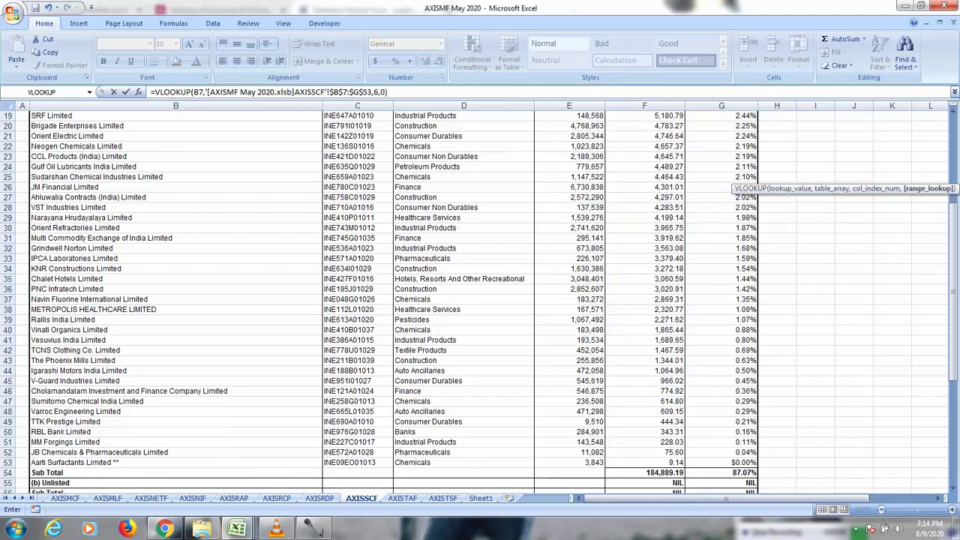
{"action": "key", "text": "Return"}
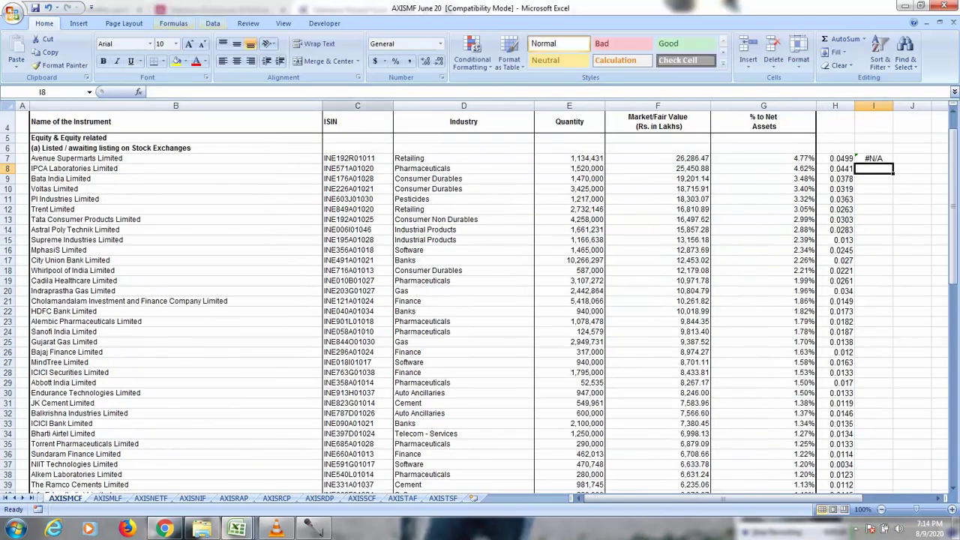
Delete the trial lookup formula from I7 and select H7 to examine its existing formula.
{"action": "key", "text": "Up"}
{"action": "key", "text": "Delete"}
{"action": "left_click", "coordinate": [841, 159]}
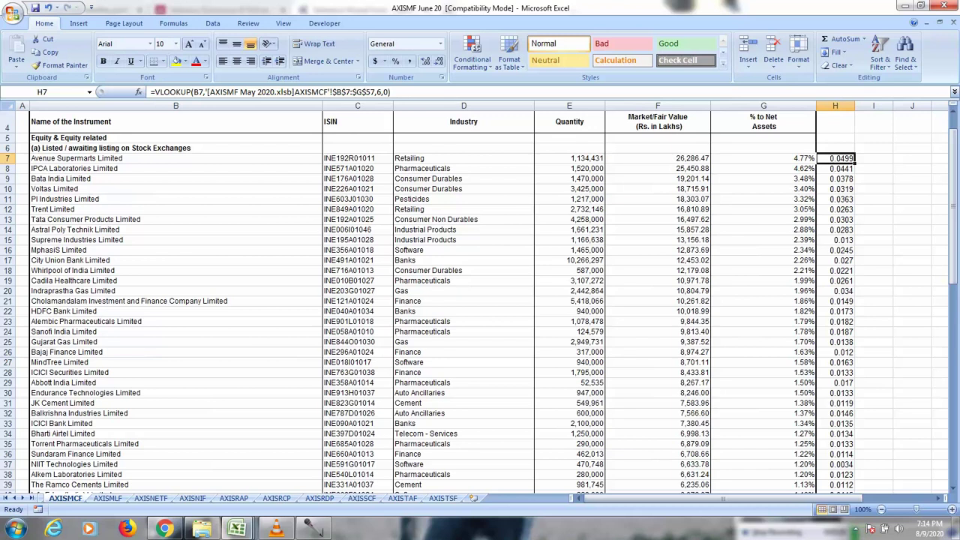
{"action": "scroll", "coordinate": [474, 300], "scroll_direction": "up", "scroll_amount": 1}
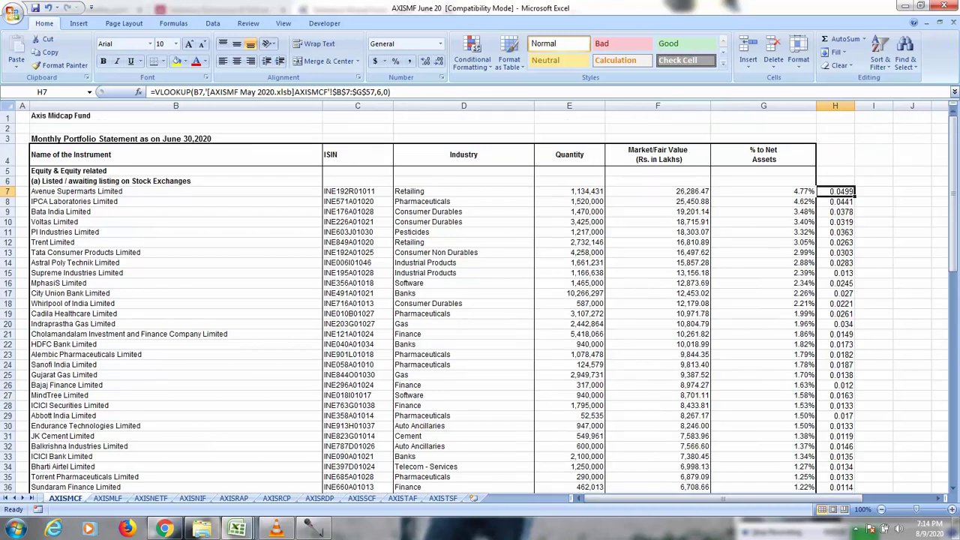
Switch to the AXISMF May 2020 workbook, bring up the Axis Midcap Fund sheet AXISMCF and select H7.
{"action": "key", "text": "alt+Tab"}
{"action": "scroll", "coordinate": [474, 300], "scroll_direction": "up", "scroll_amount": 6}
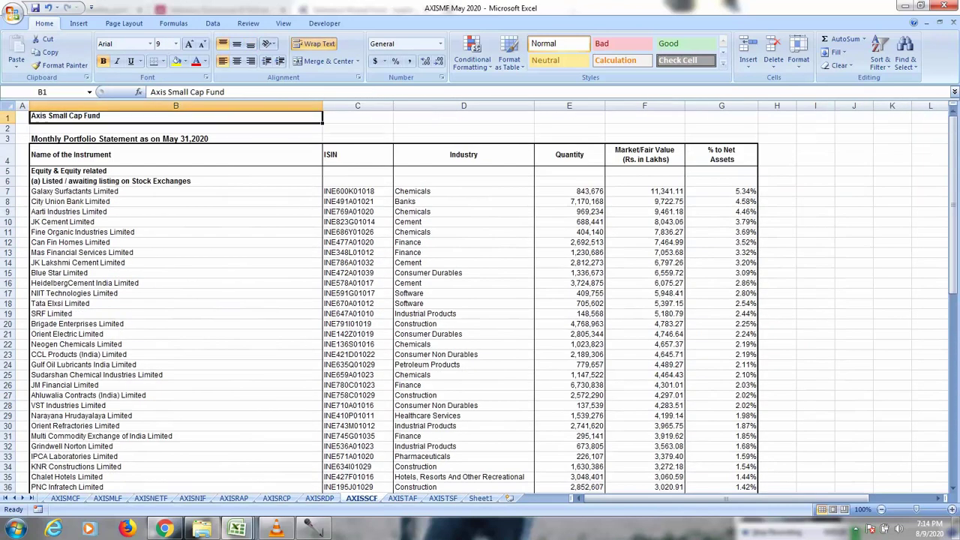
{"action": "key", "text": "ctrl+Page_Up"}
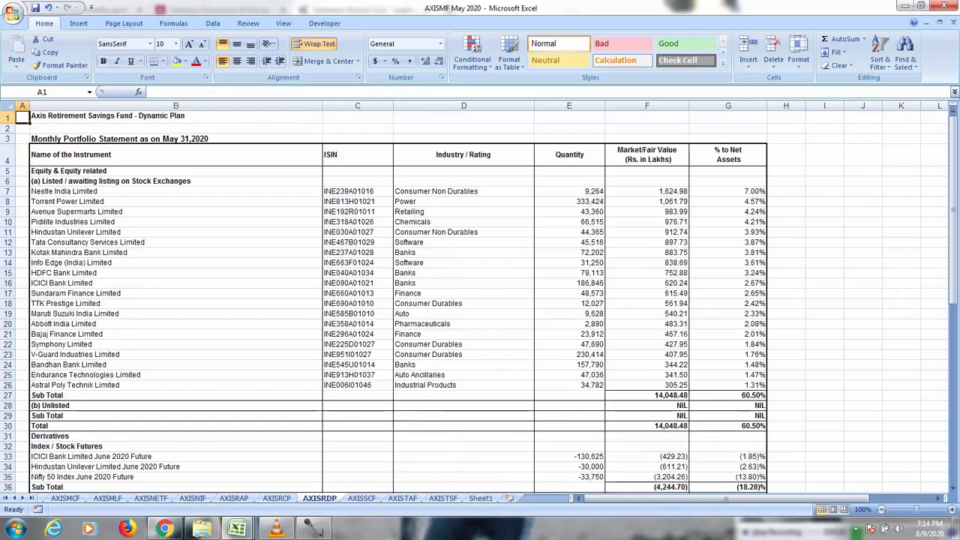
{"action": "key", "text": "ctrl+Page_Up"}
{"action": "key", "text": "ctrl+Page_Up"}
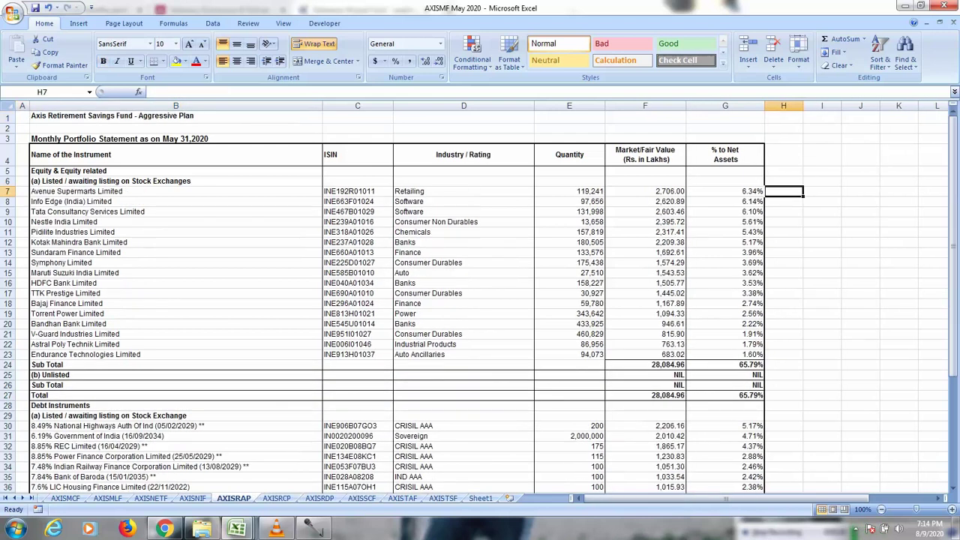
{"action": "key", "text": "ctrl+Page_Up"}
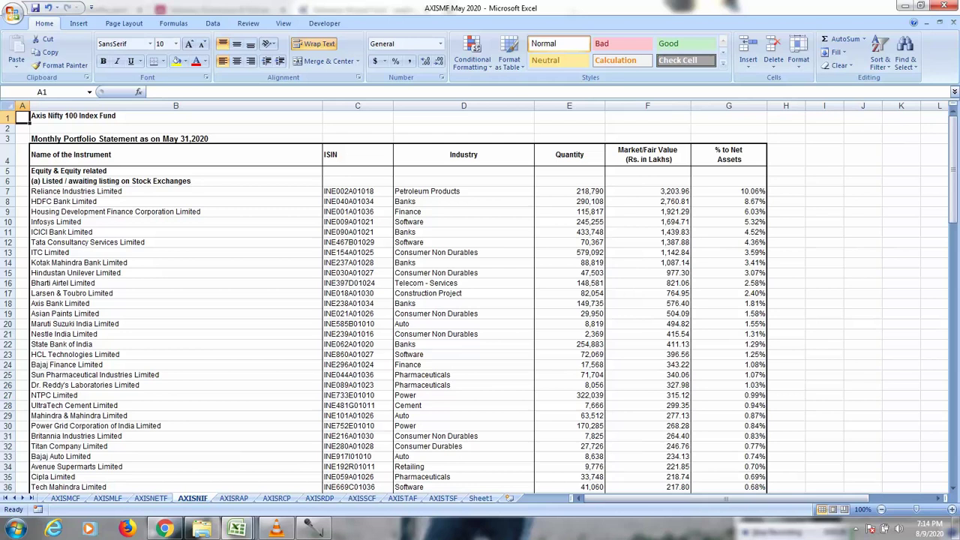
{"action": "key", "text": "ctrl+Page_Up"}
{"action": "key", "text": "ctrl+Page_Up"}
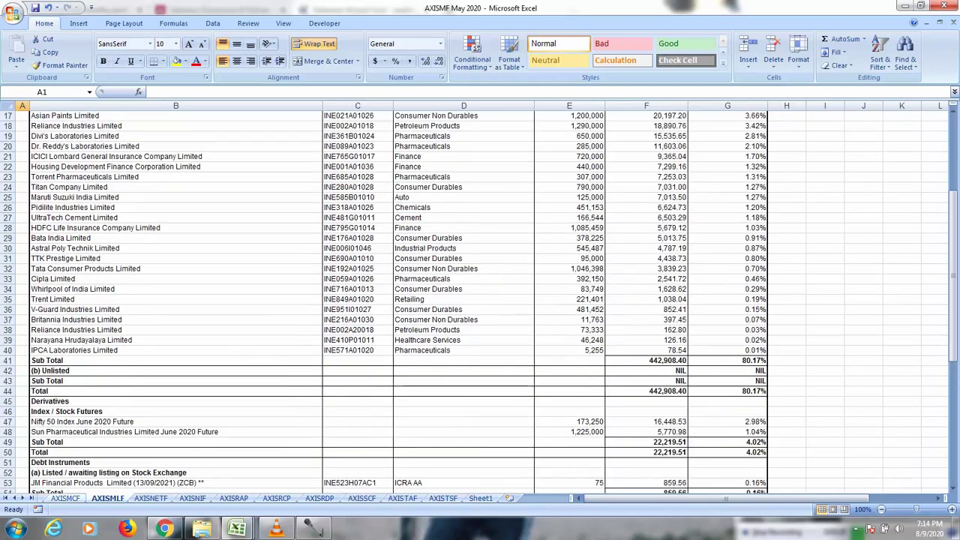
{"action": "key", "text": "ctrl+Home"}
{"action": "key", "text": "ctrl+Page_Up"}
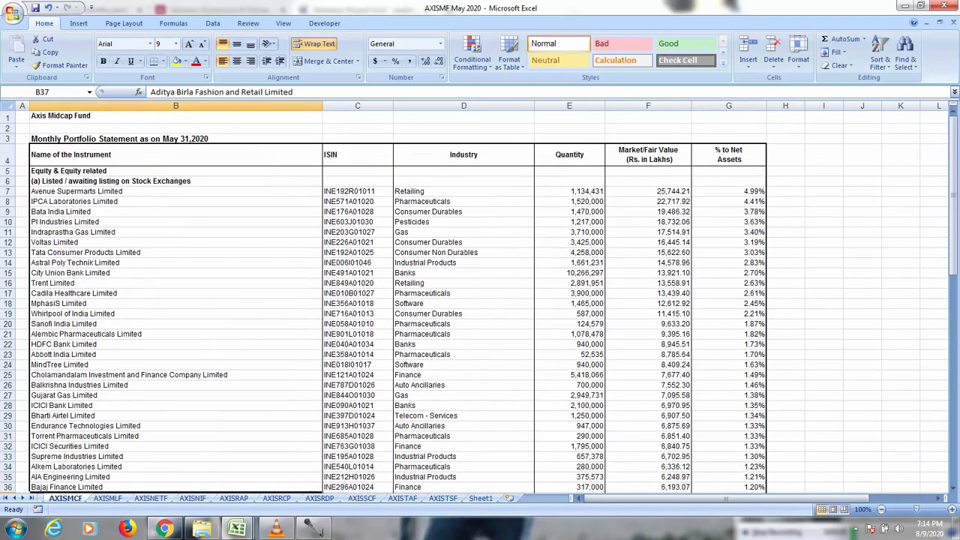
{"action": "left_click", "coordinate": [786, 192]}
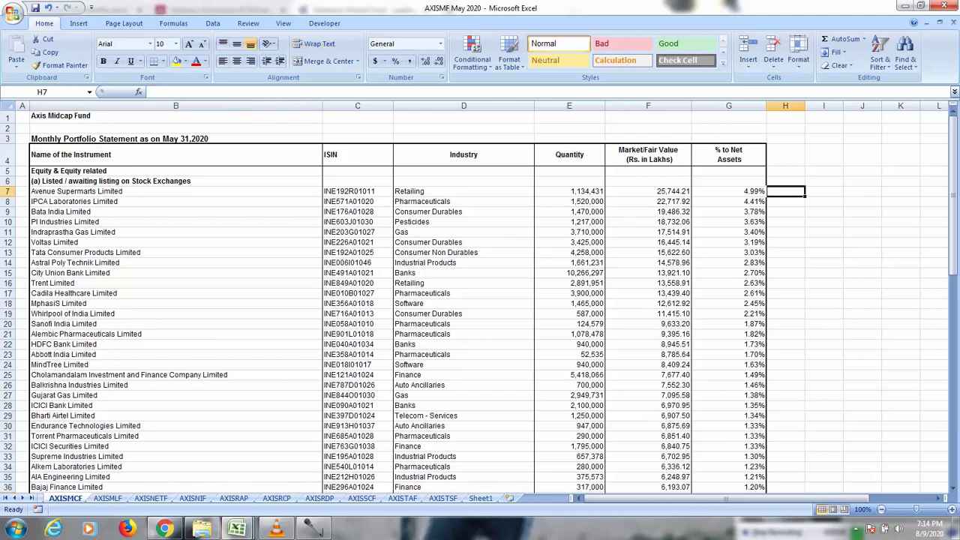
In I7 of the AXISMF June 20 workbook's AXISMCF sheet, start a VLOOKUP with the instrument name in B7 as lookup value.
{"action": "key", "text": "ctrl+Tab"}
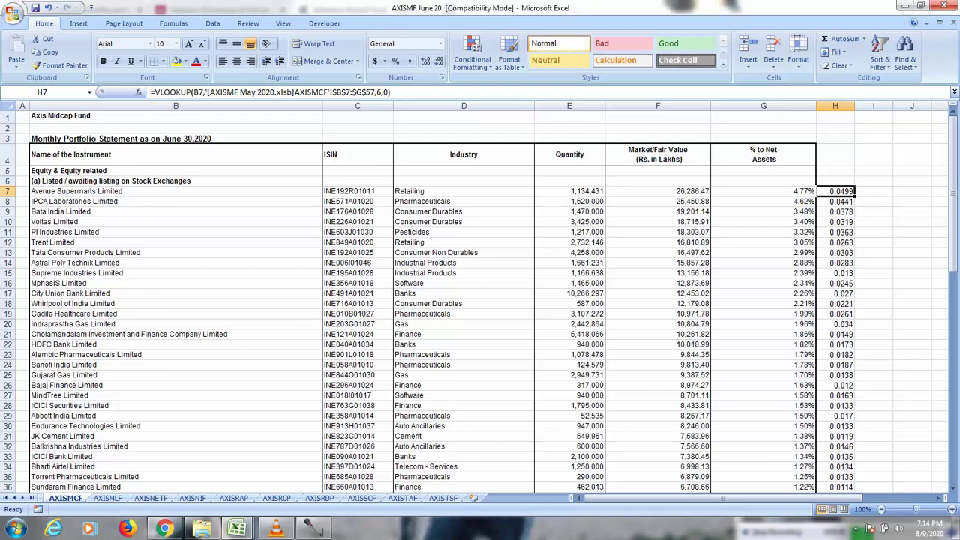
{"action": "scroll", "coordinate": [480, 300], "scroll_direction": "down", "scroll_amount": 6}
{"action": "scroll", "coordinate": [480, 300], "scroll_direction": "up", "scroll_amount": 3}
{"action": "scroll", "coordinate": [480, 300], "scroll_direction": "up", "scroll_amount": 3}
{"action": "left_click", "coordinate": [874, 191]}
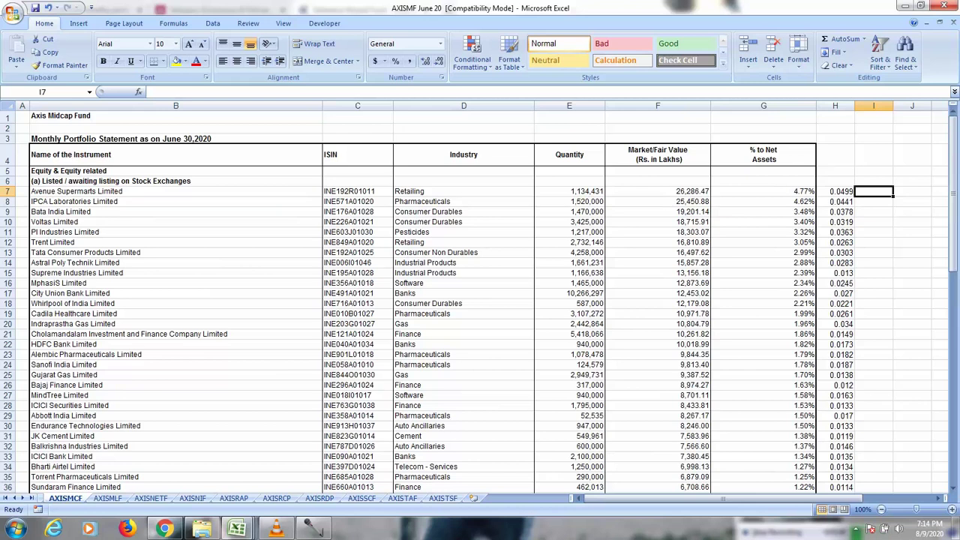
{"action": "type", "text": "=vl"}
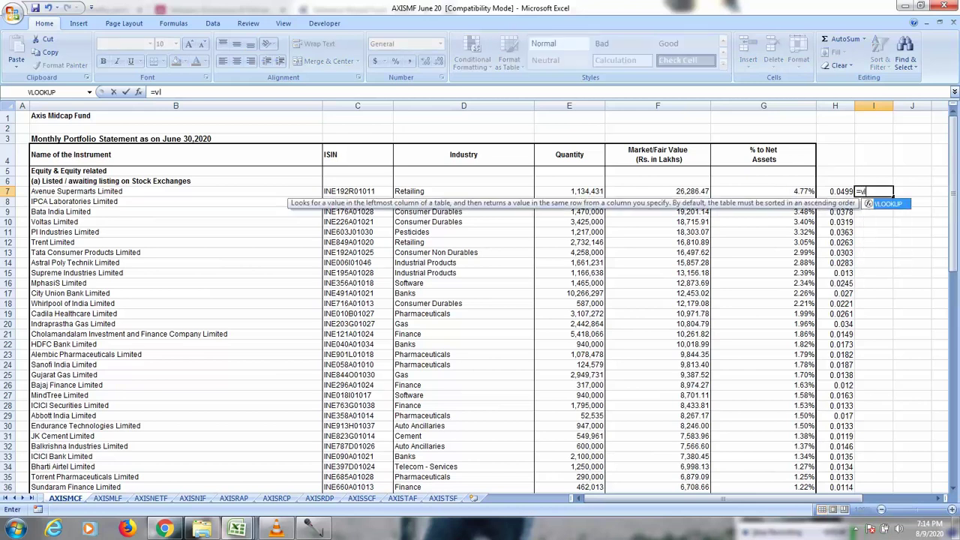
{"action": "key", "text": "Tab"}
{"action": "key", "text": "Left"}
{"action": "key", "text": "Left"}
{"action": "key", "text": "Left"}
{"action": "key", "text": "Left"}
{"action": "key", "text": "Left"}
{"action": "key", "text": "Left"}
{"action": "key", "text": "Left"}
{"action": "key", "text": "Left"}
{"action": "key", "text": "Right"}
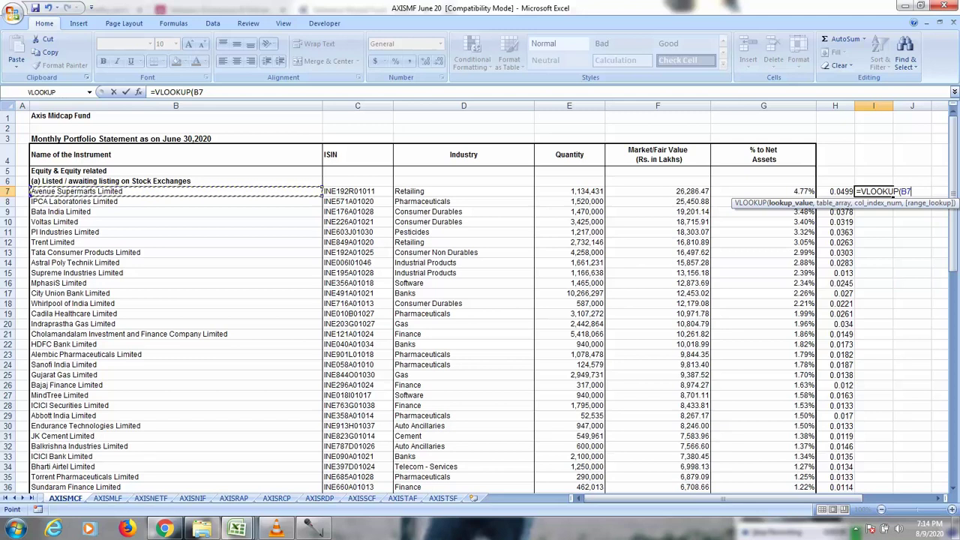
Complete the VLOOKUP with range $B$7:$G$57 of the AXISMCF sheet in AXISMF May 2020, column index 6 and range lookup 0.
{"action": "type", "text": ","}
{"action": "key", "text": "ctrl+Tab"}
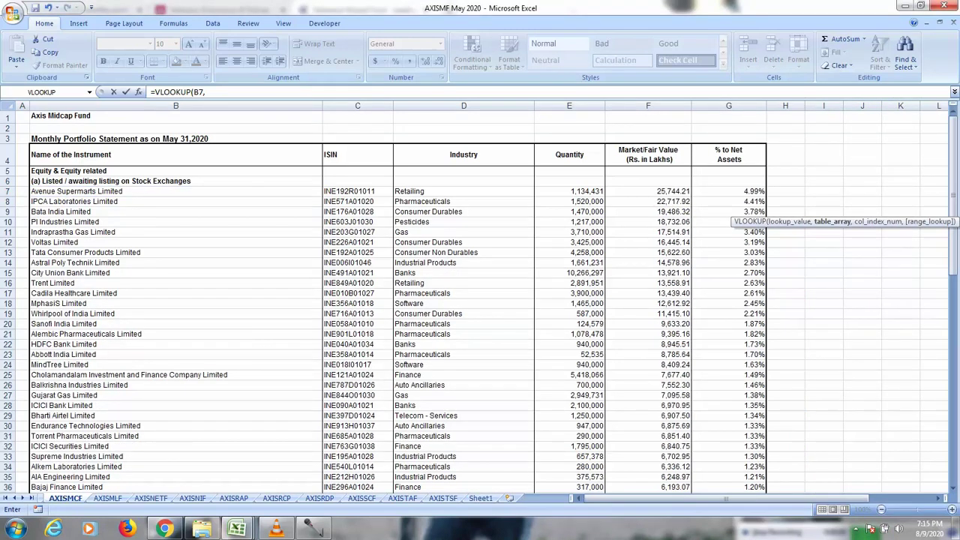
{"action": "left_click_drag", "start_coordinate": [75, 191], "coordinate": [766, 340]}
{"action": "type", "text": ",6"}
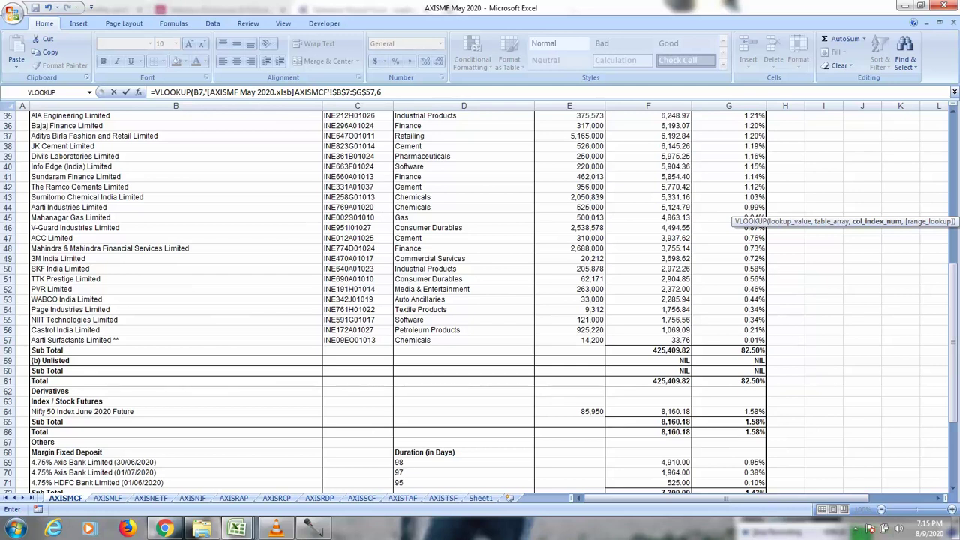
{"action": "type", "text": ","}
{"action": "type", "text": "0)"}
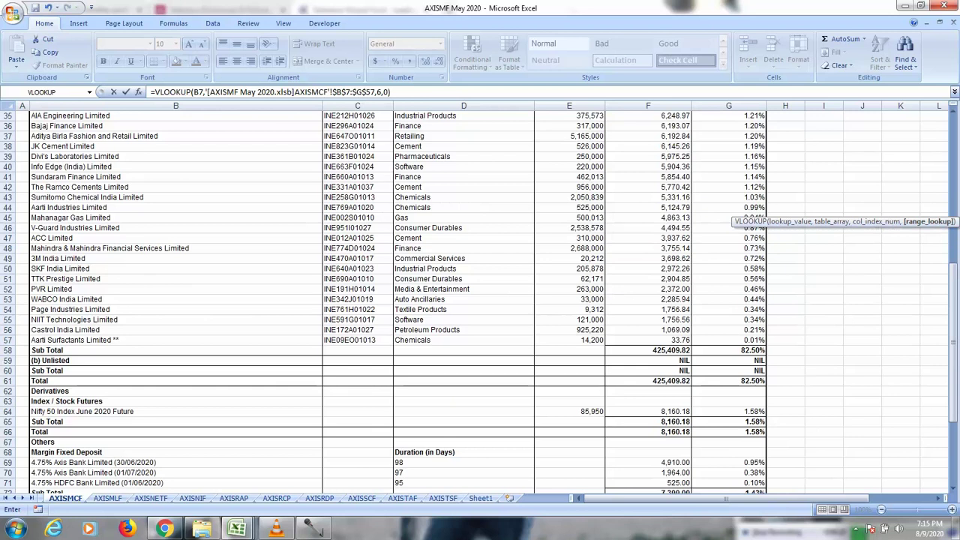
{"action": "key", "text": "Return"}
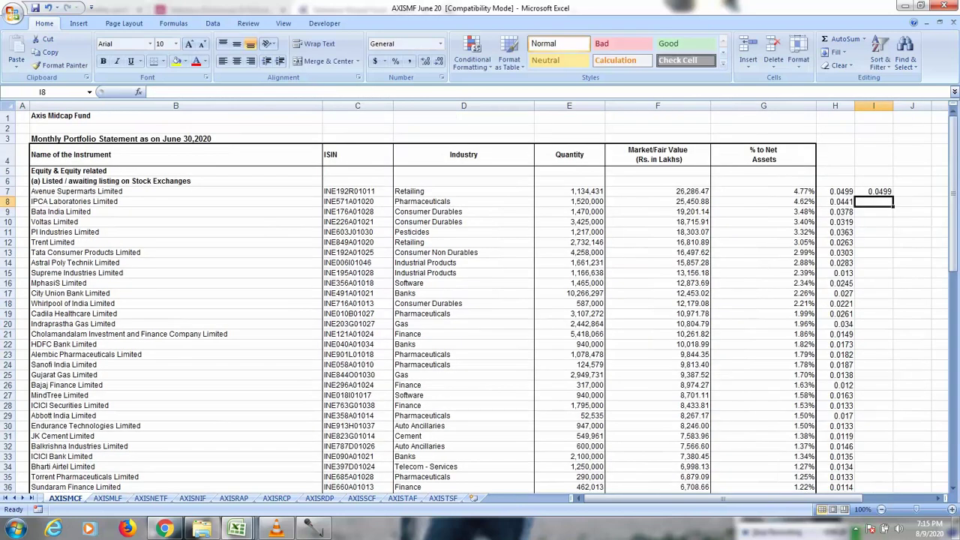
Apply the percent style to I7 and compare it with the neighbouring cells G7 and H7.
{"action": "left_click", "coordinate": [874, 192]}
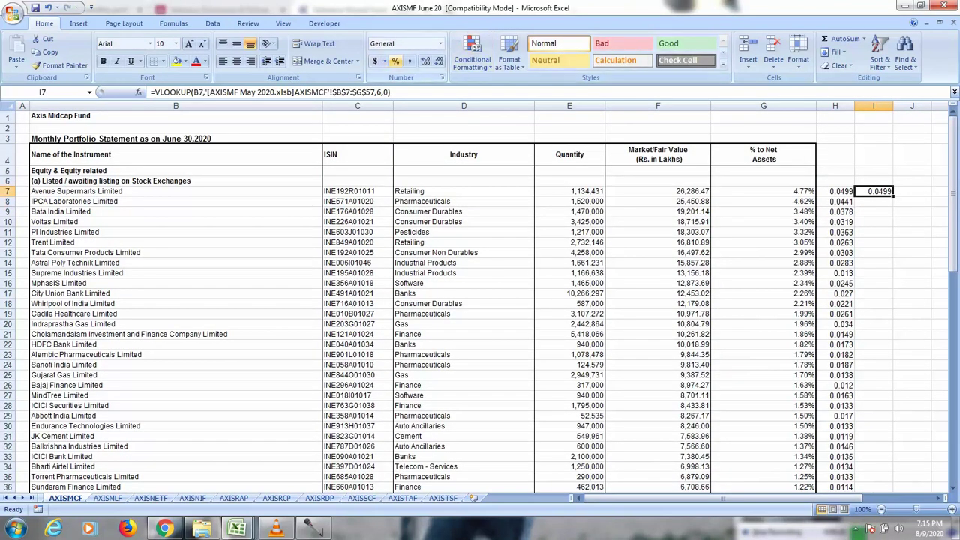
{"action": "left_click", "coordinate": [395, 62]}
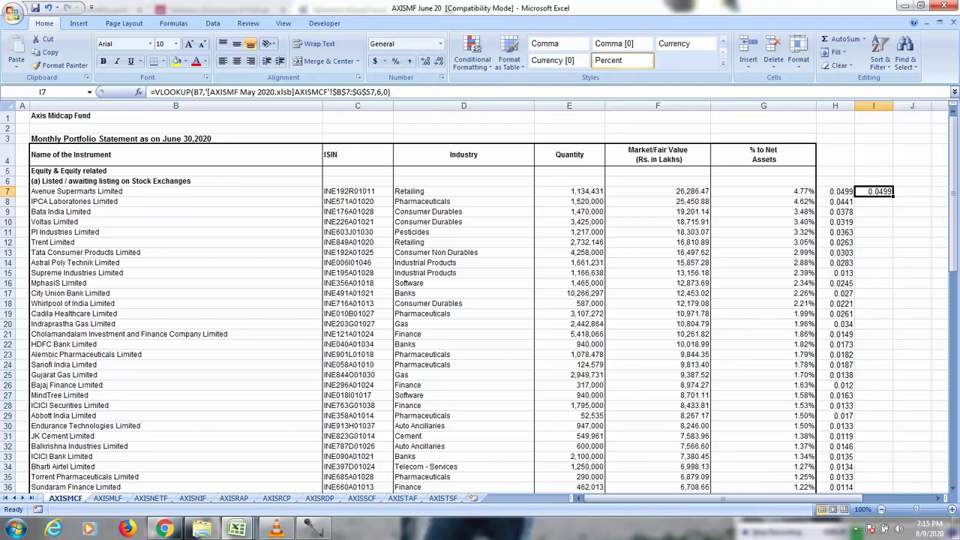
{"action": "left_click", "coordinate": [764, 192]}
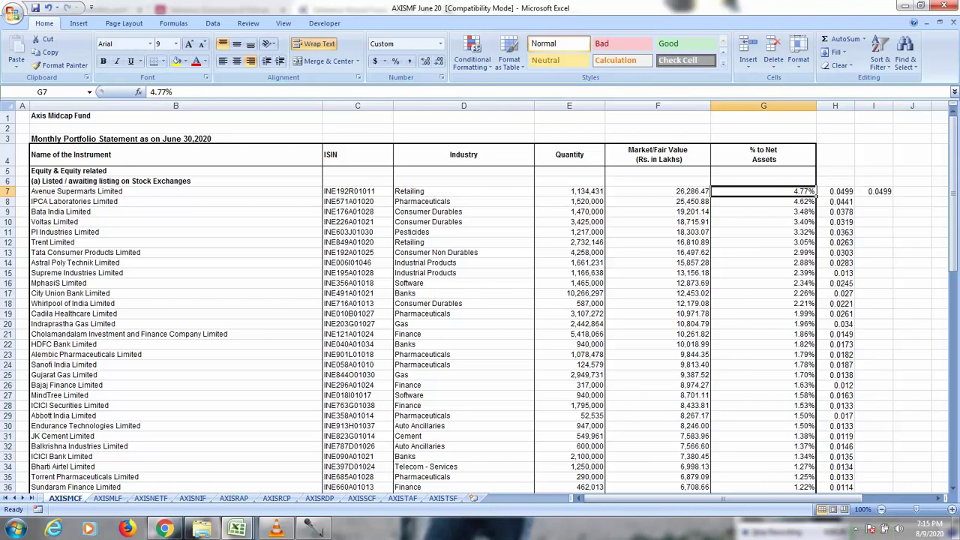
{"action": "left_click", "coordinate": [835, 191]}
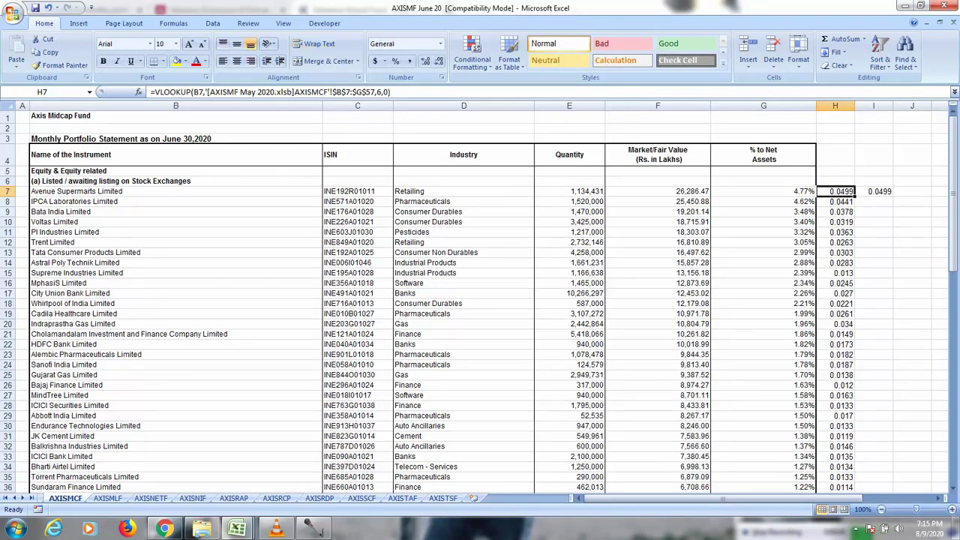
Fill the lookup formula from I7 down column I for the rest of the Axis Midcap Fund holdings.
{"action": "left_click", "coordinate": [874, 192]}
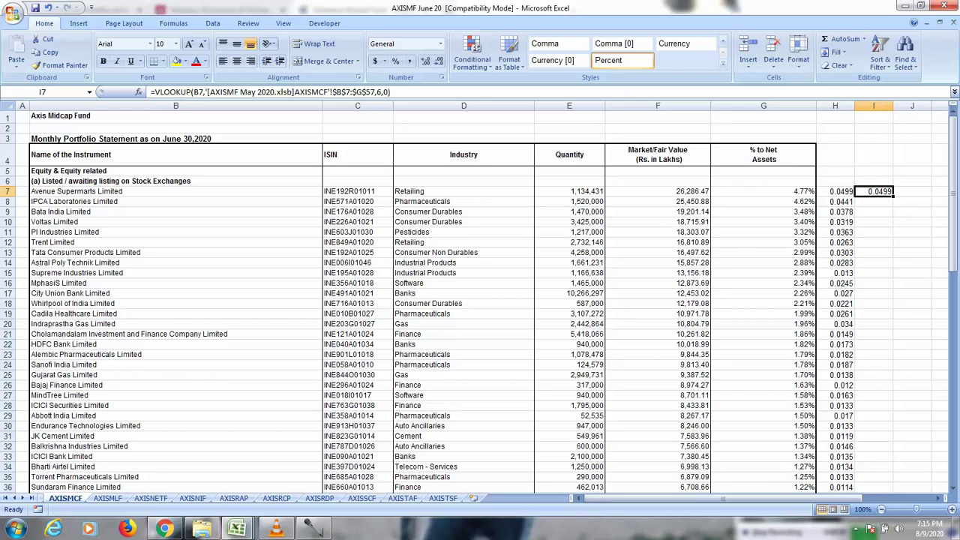
{"action": "double_click", "coordinate": [894, 197]}
{"action": "scroll", "coordinate": [899, 487], "scroll_direction": "down", "scroll_amount": 10}
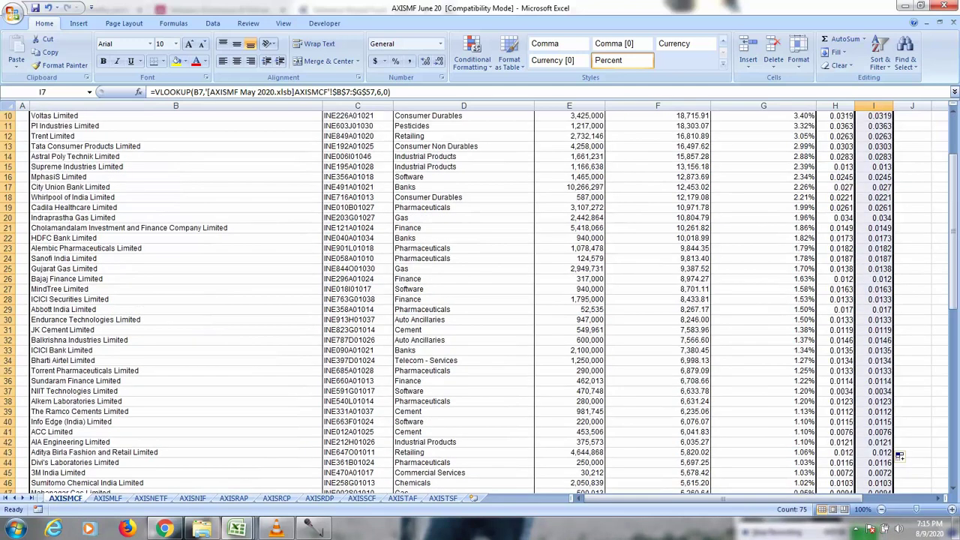
Examine the lookup results in rows 55 to 57, selecting the three holdings in B55:I57.
{"action": "left_click", "coordinate": [874, 360]}
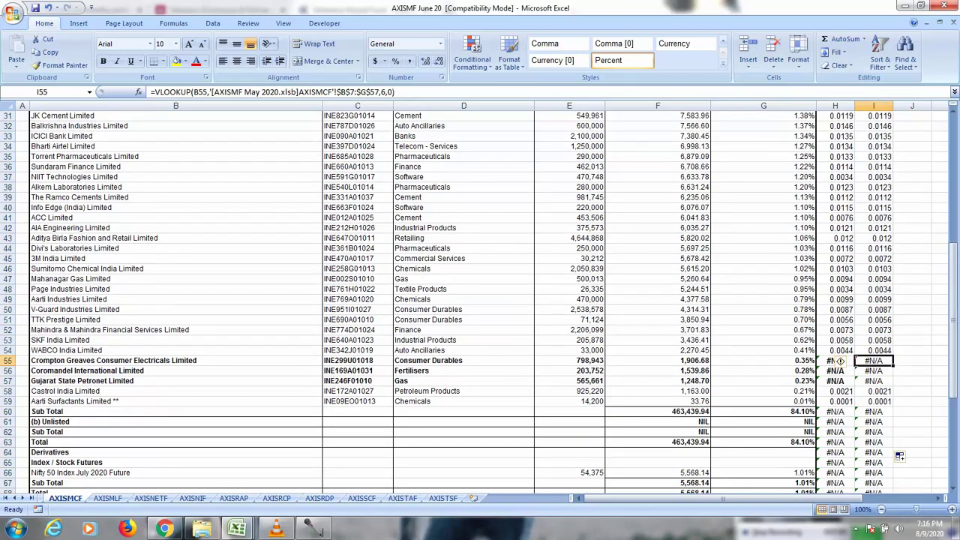
{"action": "left_click", "coordinate": [813, 361]}
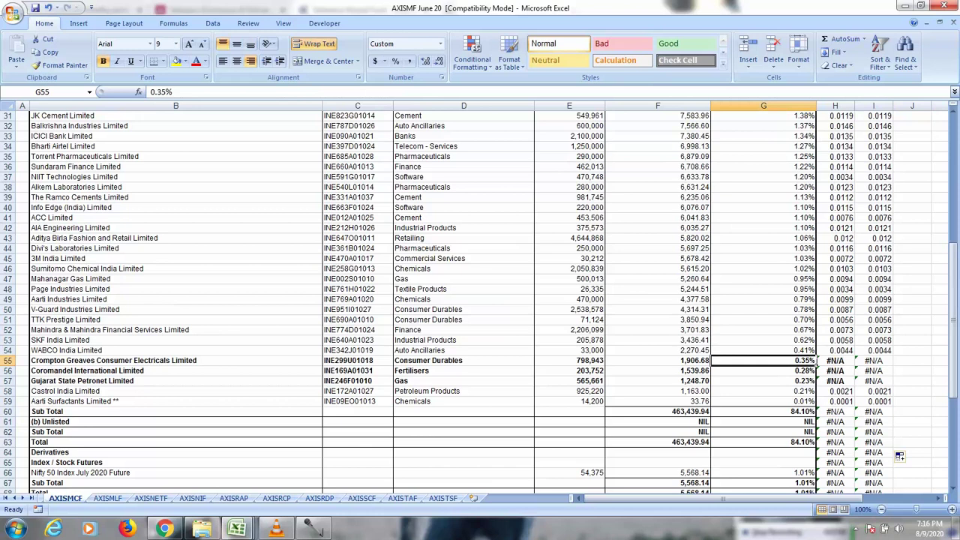
{"action": "left_click_drag", "start_coordinate": [113, 361], "coordinate": [875, 382]}
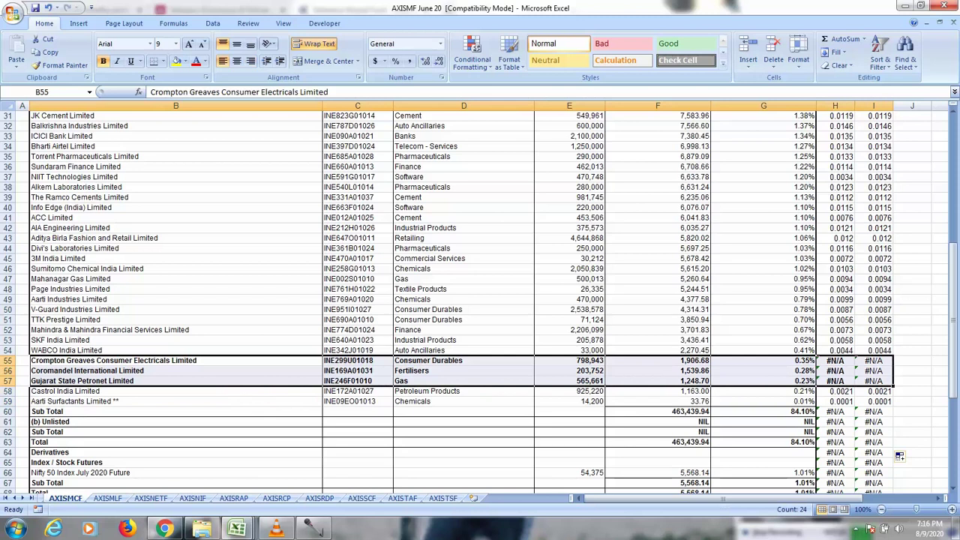
{"action": "key", "text": "ctrl+b"}
{"action": "key", "text": "ctrl+b"}
{"action": "left_click", "coordinate": [463, 370]}
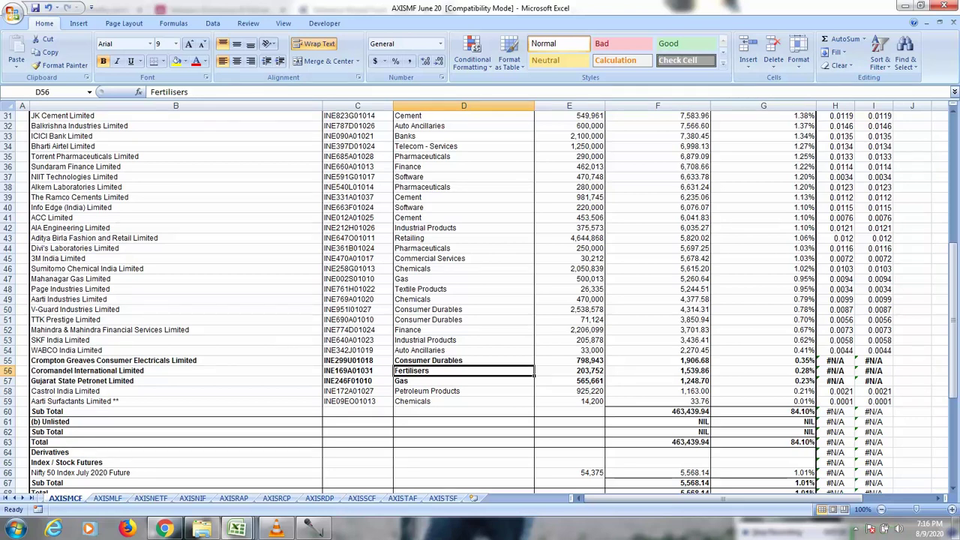
Copy the three instrument names in B55:B57, from Crompton Greaves Consumer Electricals Limited to Gujarat State Petronet Limited.
{"action": "key", "text": "Left"}
{"action": "key", "text": "Left"}
{"action": "key", "text": "Up"}
{"action": "key", "text": "Left"}
{"action": "key", "text": "Right"}
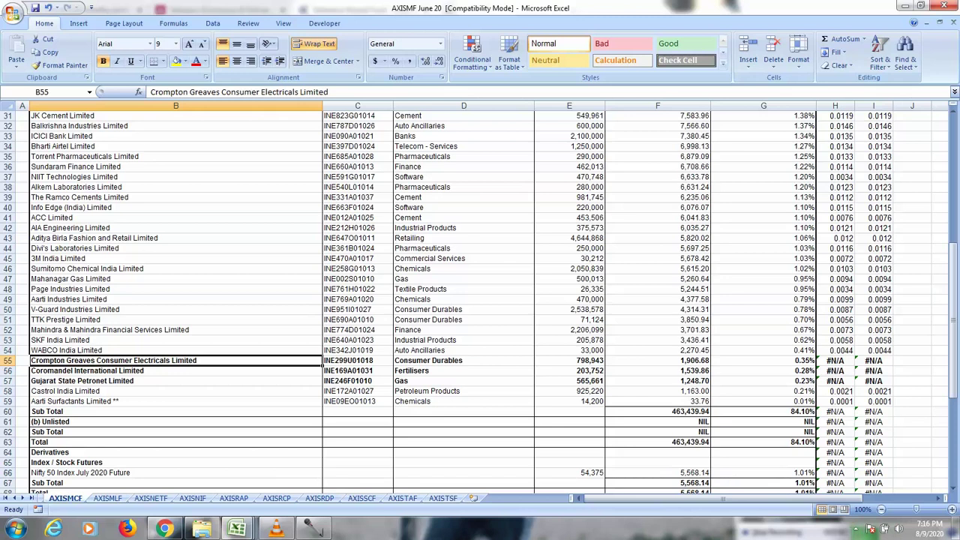
{"action": "key", "text": "shift+Down"}
{"action": "key", "text": "shift+Down"}
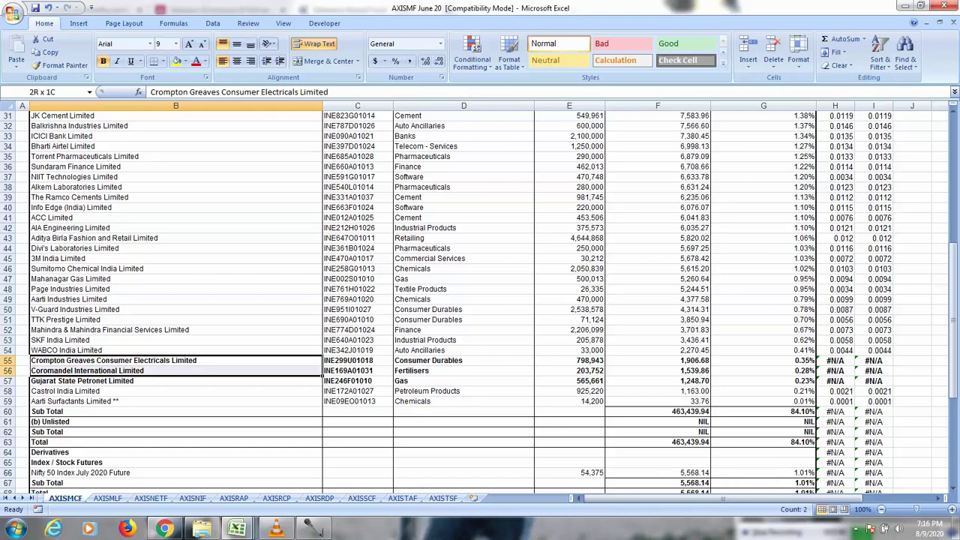
{"action": "key", "text": "ctrl+c"}
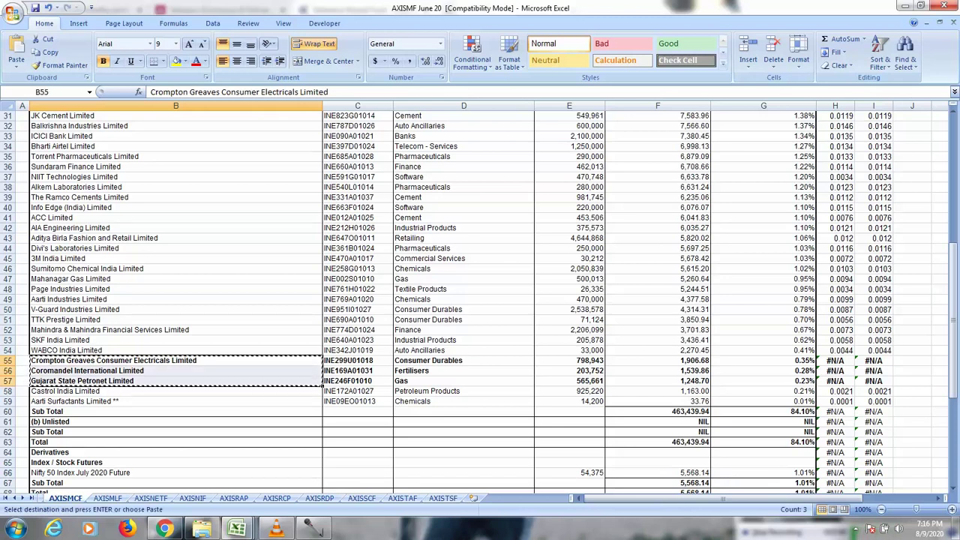
Switch to the Book1 workbook, autofit column D to its ISIN codes and select C6 below the listed holdings.
{"action": "key", "text": "alt+Tab"}
{"action": "key", "text": "alt+Tab"}
{"action": "key", "text": "alt+Tab"}
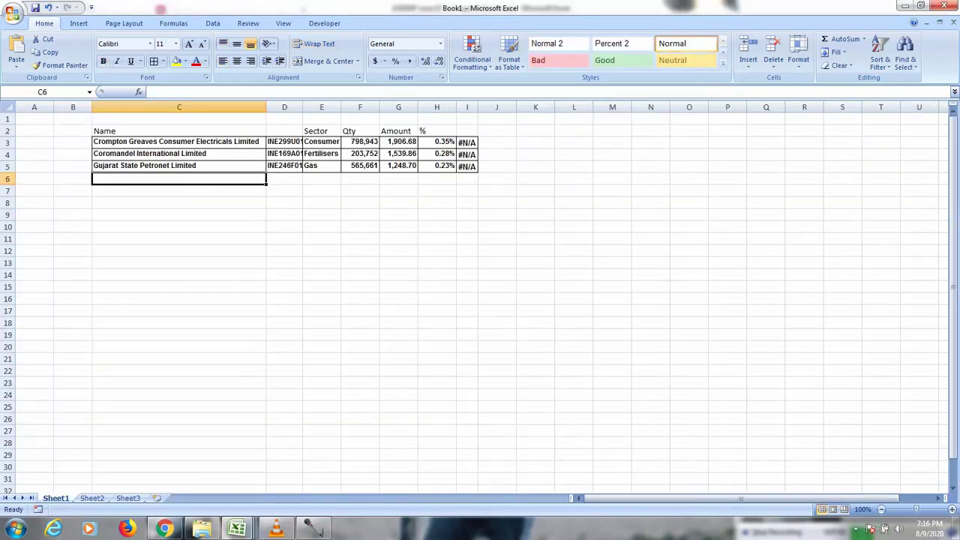
{"action": "double_click", "coordinate": [303, 108]}
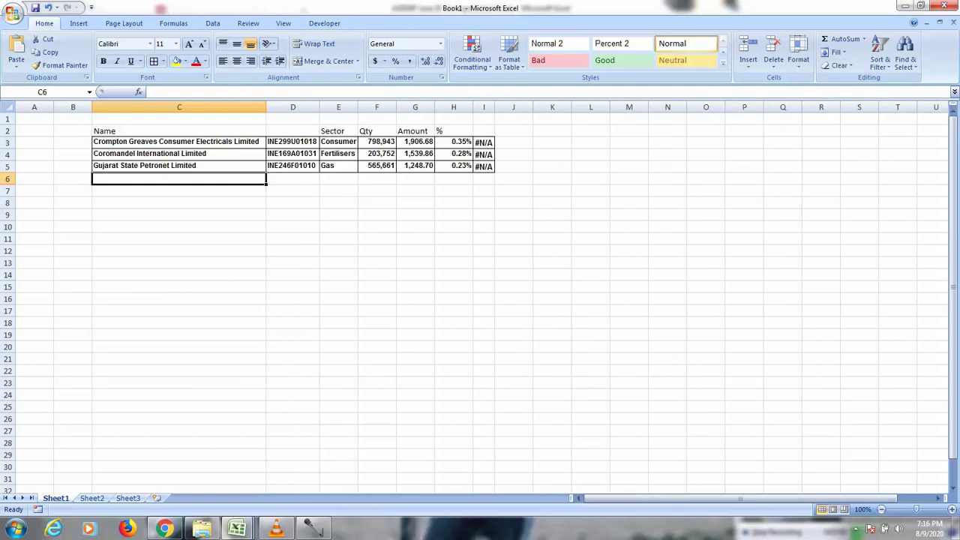
{"action": "left_click_drag", "start_coordinate": [203, 142], "coordinate": [288, 155]}
{"action": "left_click", "coordinate": [202, 215]}
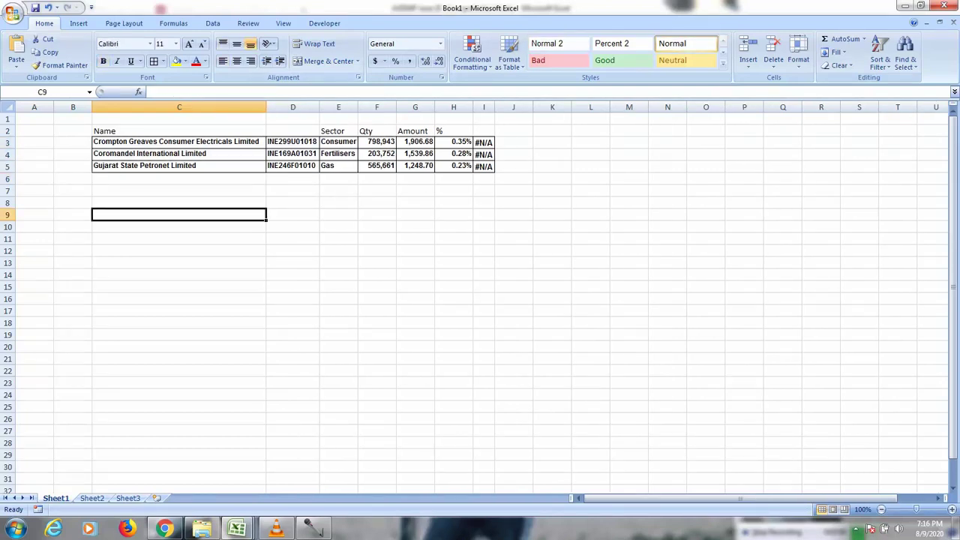
{"action": "key", "text": "ctrl+Up"}
{"action": "key", "text": "Down"}
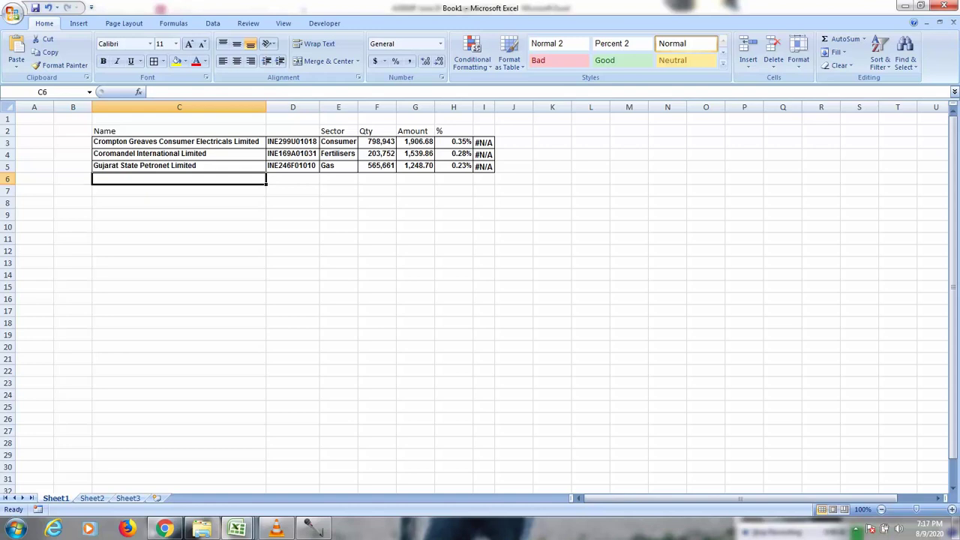
Return to the AXISMF June 20 workbook, clear the pending copy and select the fund title in B1.
{"action": "key", "text": "alt+Tab"}
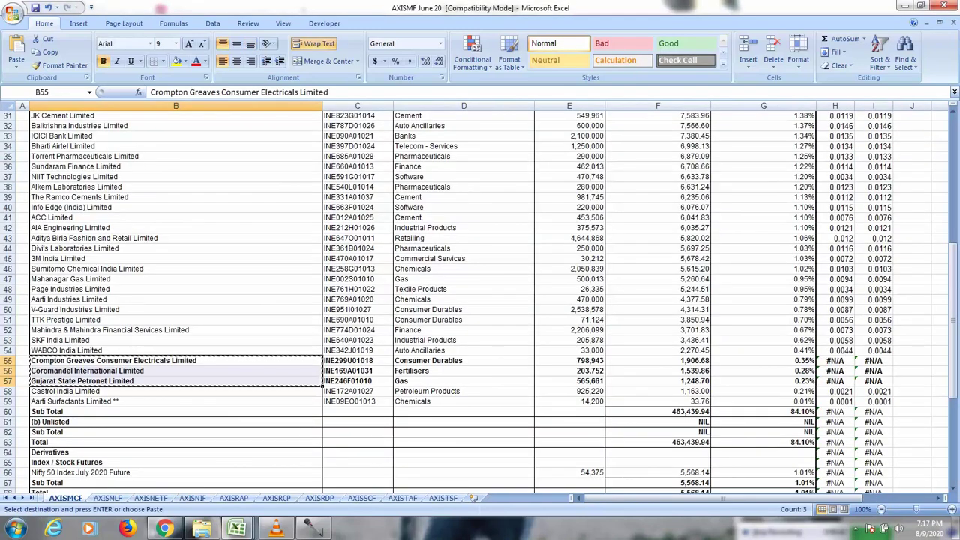
{"action": "key", "text": "Escape"}
{"action": "scroll", "coordinate": [480, 300], "scroll_direction": "up", "scroll_amount": 10}
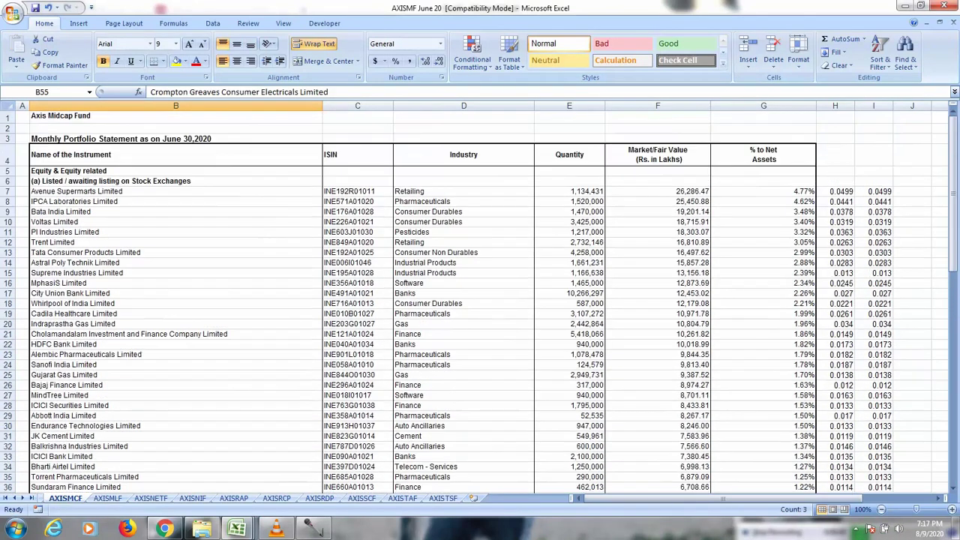
{"action": "left_click", "coordinate": [176, 117]}
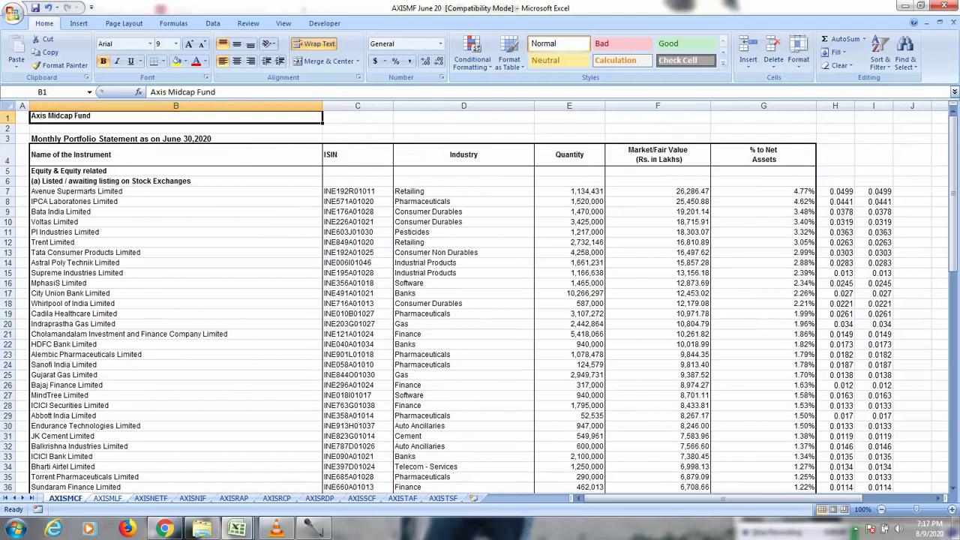
Examine the Axis Multicap Fund sheet for holdings without a May match, checking Mahindra & Mahindra, Alkem Laboratories and Shree Cement with their column H lookups.
{"action": "key", "text": "ctrl+Page_Down"}
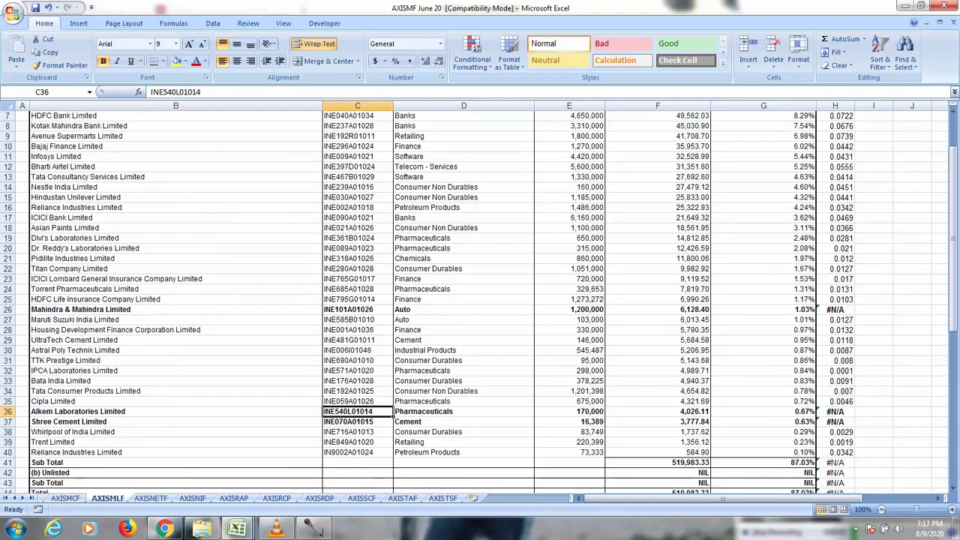
{"action": "scroll", "coordinate": [480, 301], "scroll_direction": "up", "scroll_amount": 7}
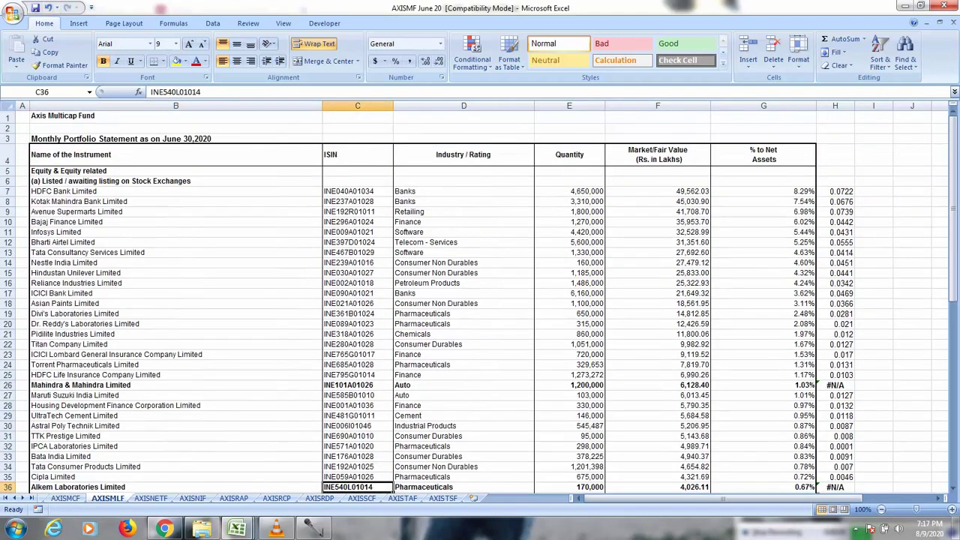
{"action": "left_click", "coordinate": [82, 117]}
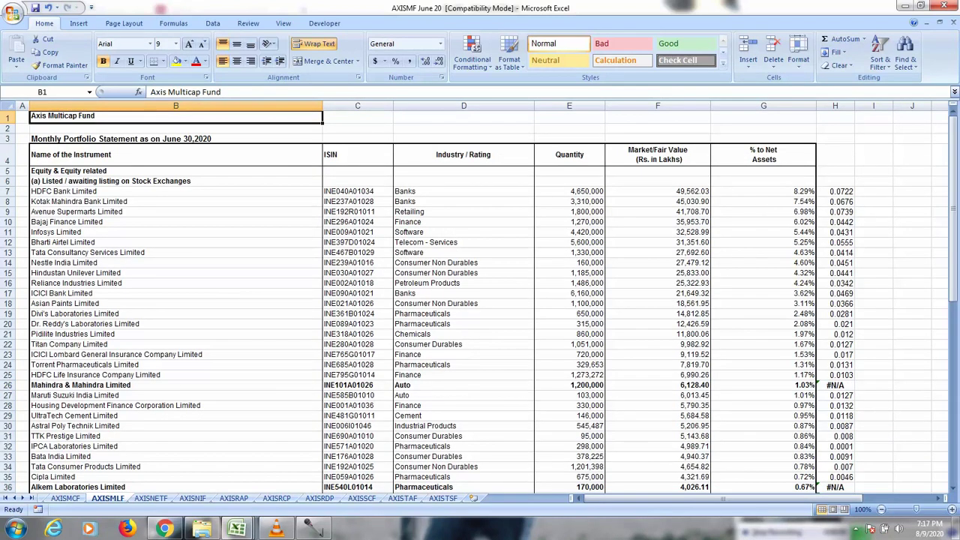
{"action": "left_click", "coordinate": [81, 386]}
{"action": "scroll", "coordinate": [81, 386], "scroll_direction": "down", "scroll_amount": 3}
{"action": "left_click", "coordinate": [78, 381]}
{"action": "left_click", "coordinate": [78, 391]}
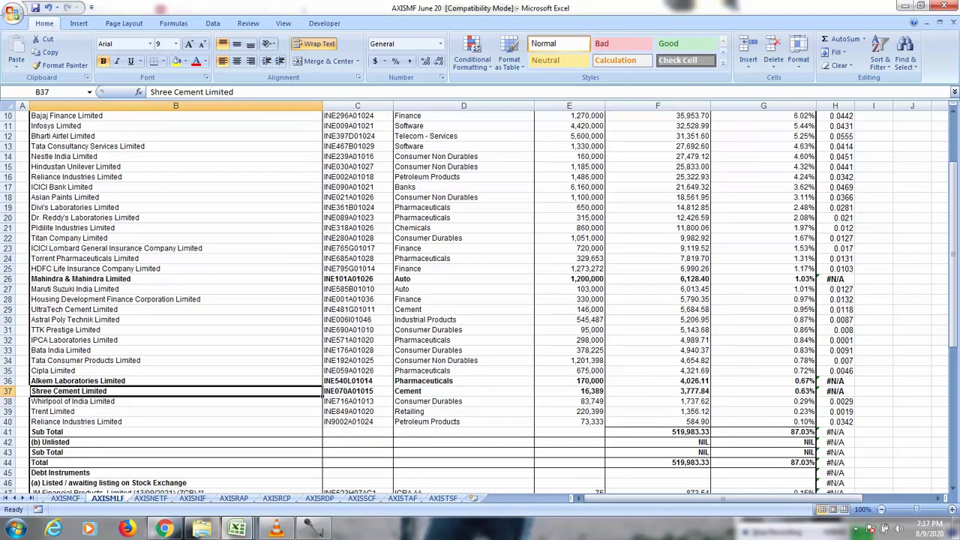
{"action": "left_click", "coordinate": [824, 279]}
{"action": "left_click", "coordinate": [823, 391]}
{"action": "left_click", "coordinate": [823, 382]}
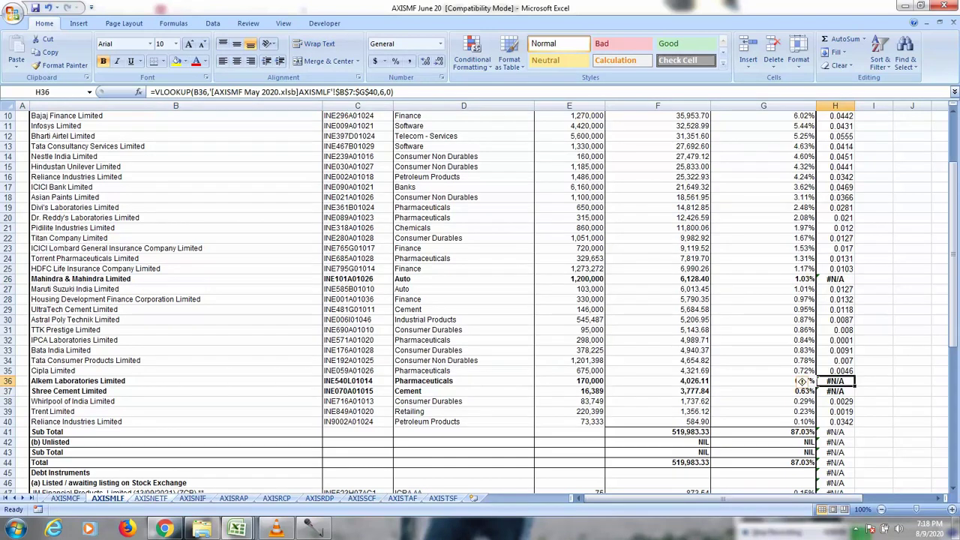
Go to the Axis Small Cap Fund sheet and examine its unmatched holdings, Supreme Industries Limited and Gujarat State Petronet Limited.
{"action": "key", "text": "ctrl+Page_Down"}
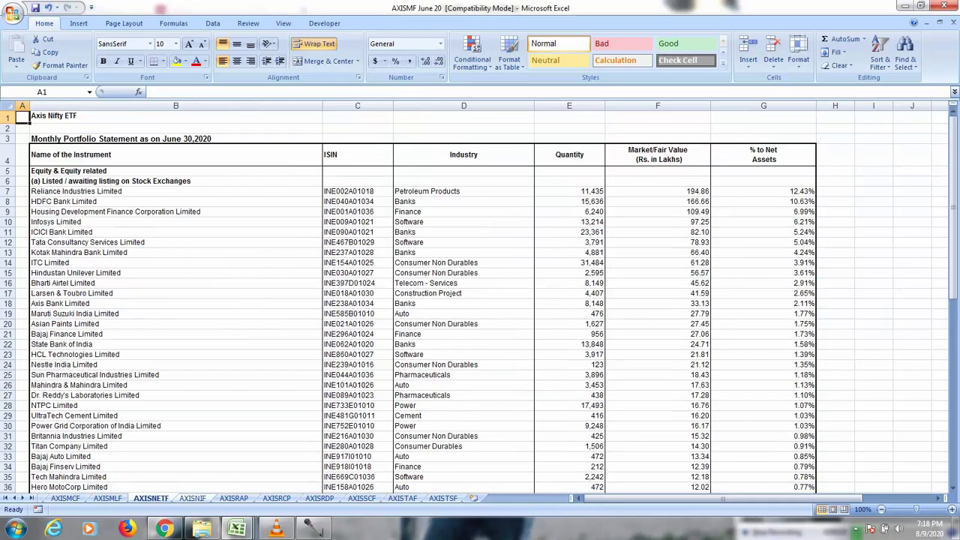
{"action": "key", "text": "ctrl+Page_Down"}
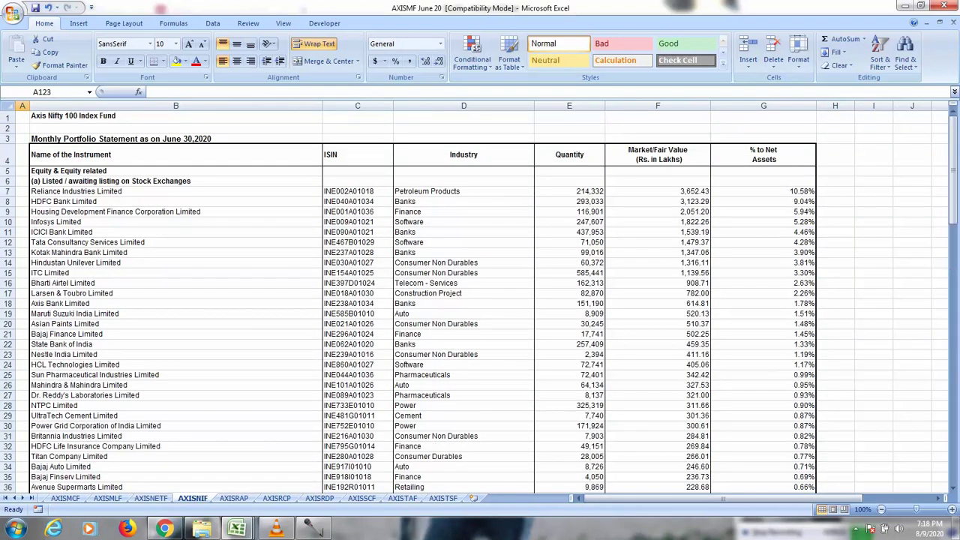
{"action": "key", "text": "ctrl+Page_Down"}
{"action": "key", "text": "ctrl+Page_Down"}
{"action": "key", "text": "ctrl+Page_Down"}
{"action": "key", "text": "ctrl+Page_Down"}
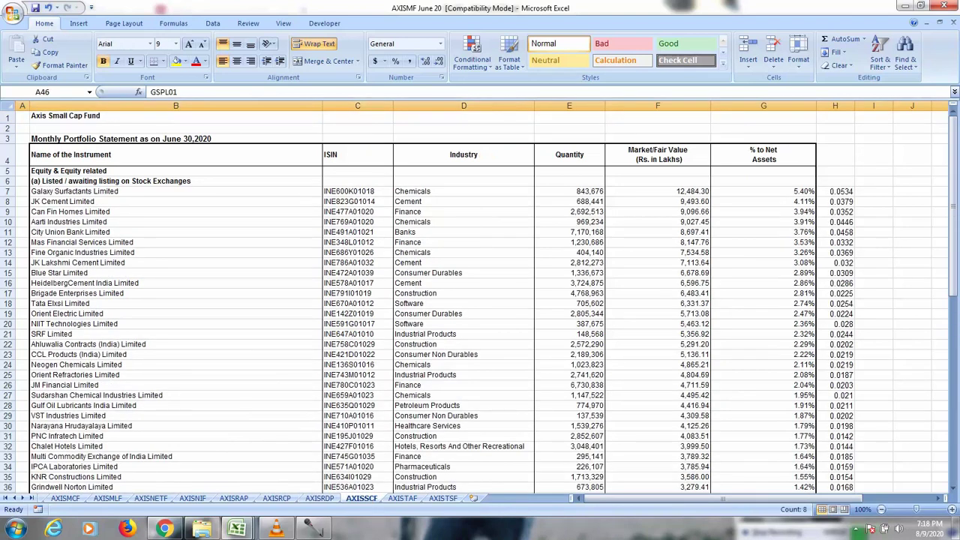
{"action": "scroll", "coordinate": [480, 301], "scroll_direction": "down", "scroll_amount": 5}
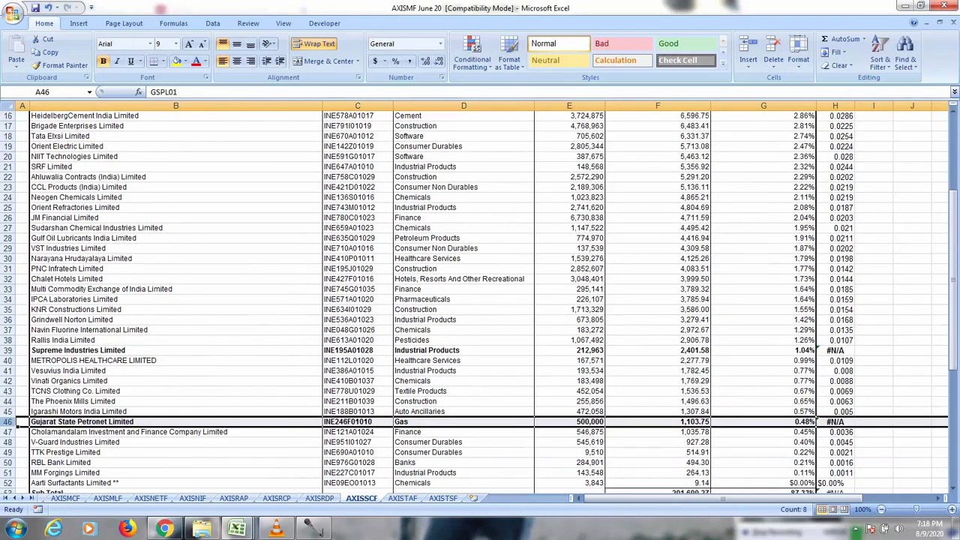
{"action": "left_click", "coordinate": [176, 351]}
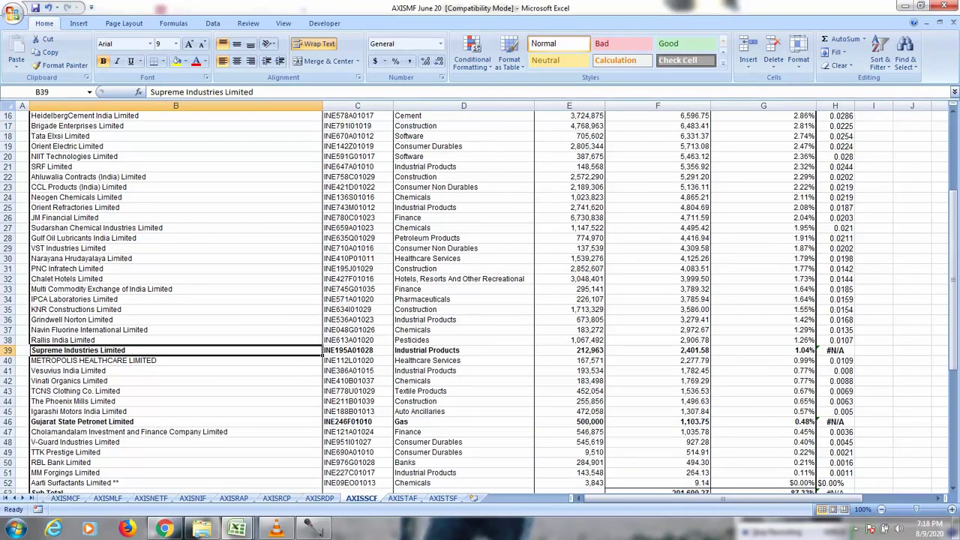
{"action": "left_click", "coordinate": [176, 422]}
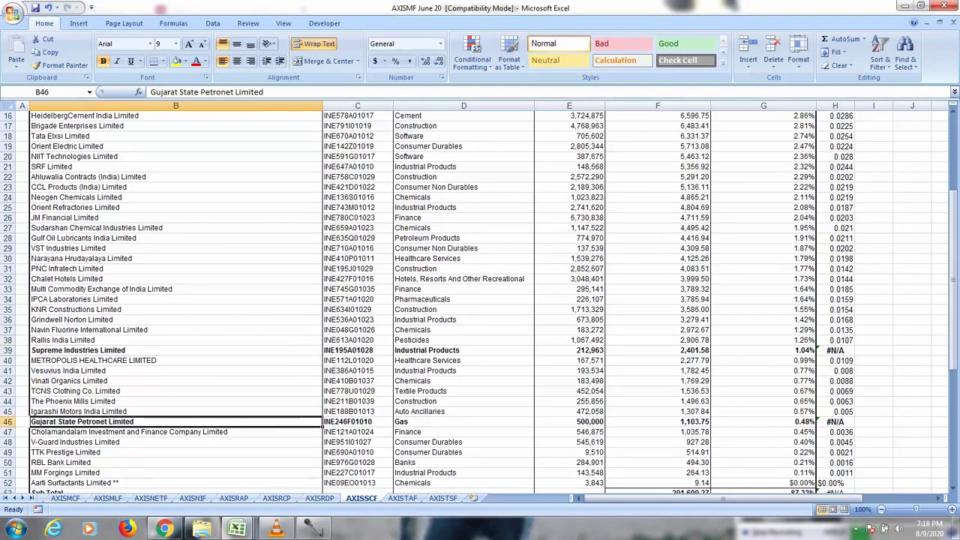
{"action": "scroll", "coordinate": [175, 422], "scroll_direction": "down", "scroll_amount": 2}
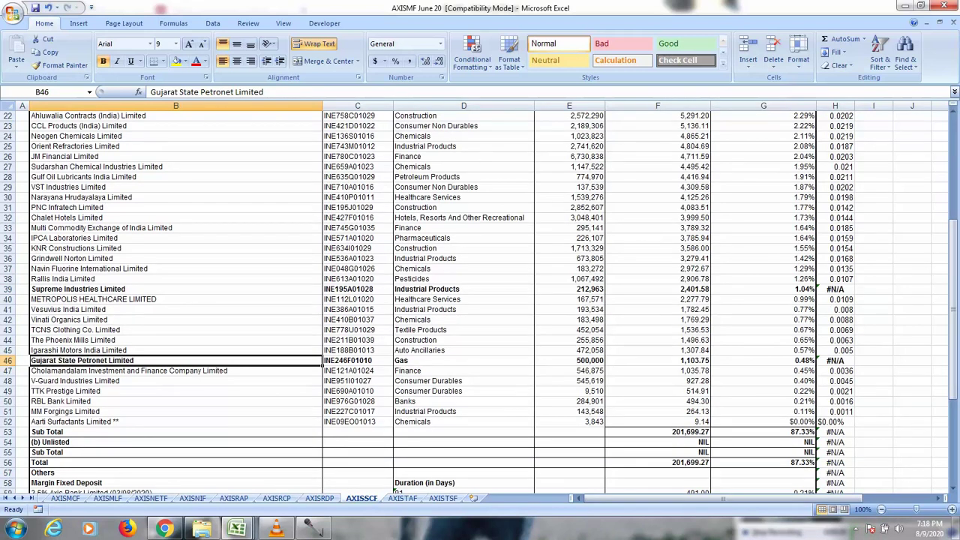
{"action": "scroll", "coordinate": [480, 300], "scroll_direction": "up", "scroll_amount": 7}
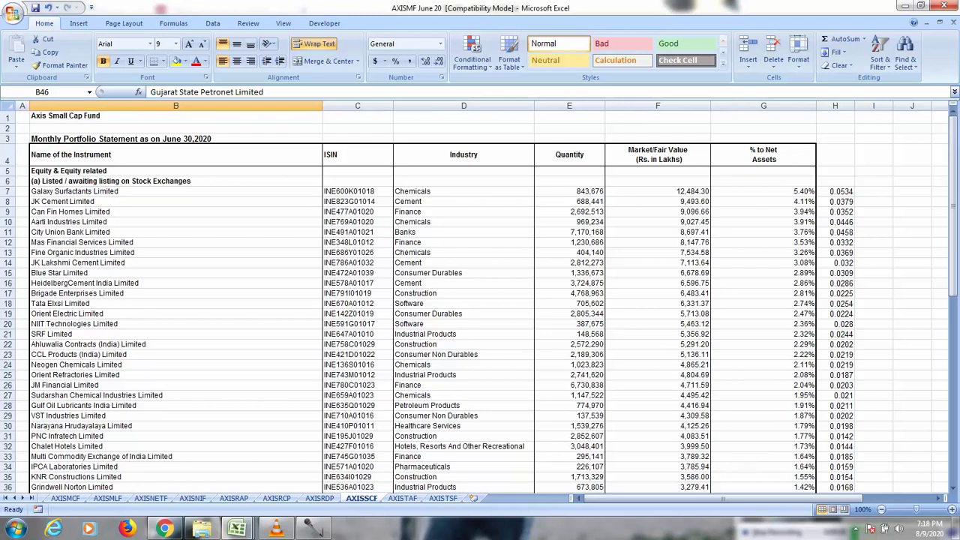
Open the AXISTAF sheet in both the June and May workbooks and return to the June one with H7 selected.
{"action": "key", "text": "ctrl+Page_Down"}
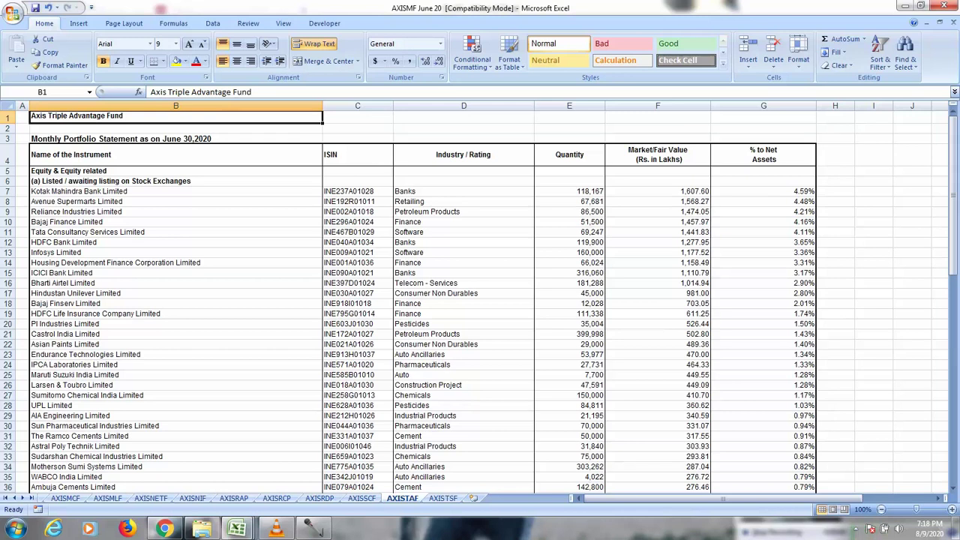
{"action": "key", "text": "alt+Tab"}
{"action": "key", "text": "alt+Tab"}
{"action": "left_click", "coordinate": [835, 191]}
{"action": "key", "text": "alt+Tab"}
{"action": "key", "text": "alt+Tab"}
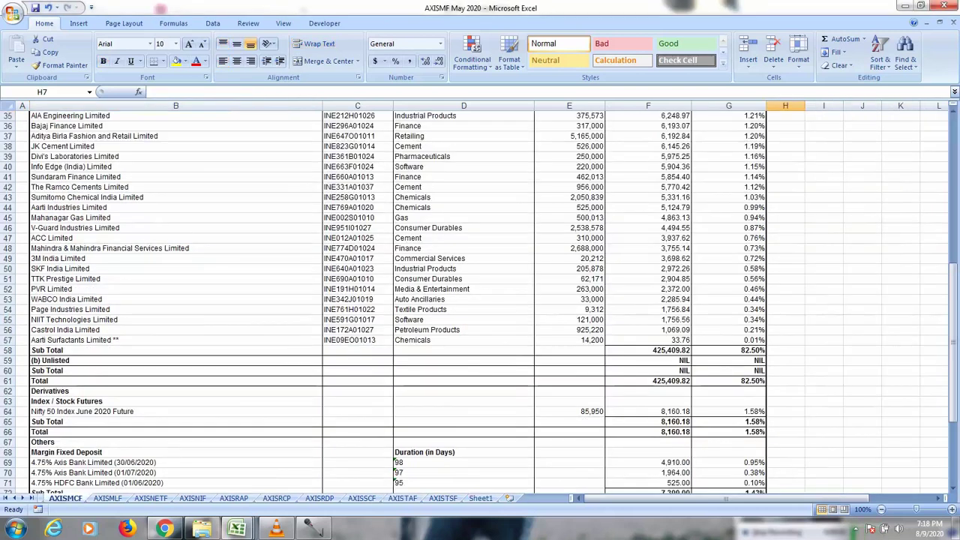
{"action": "scroll", "coordinate": [480, 300], "scroll_direction": "up", "scroll_amount": 2}
{"action": "left_click", "coordinate": [403, 499]}
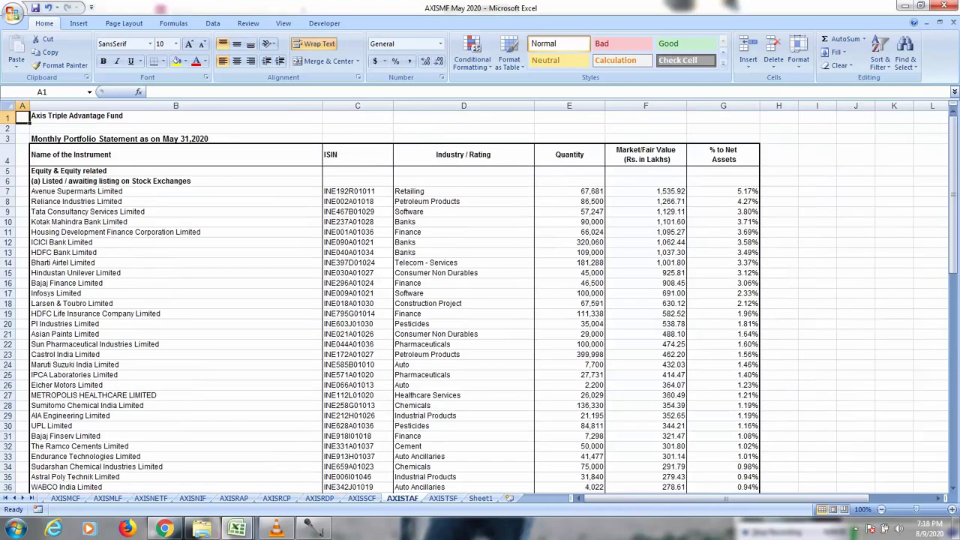
{"action": "left_click", "coordinate": [779, 191]}
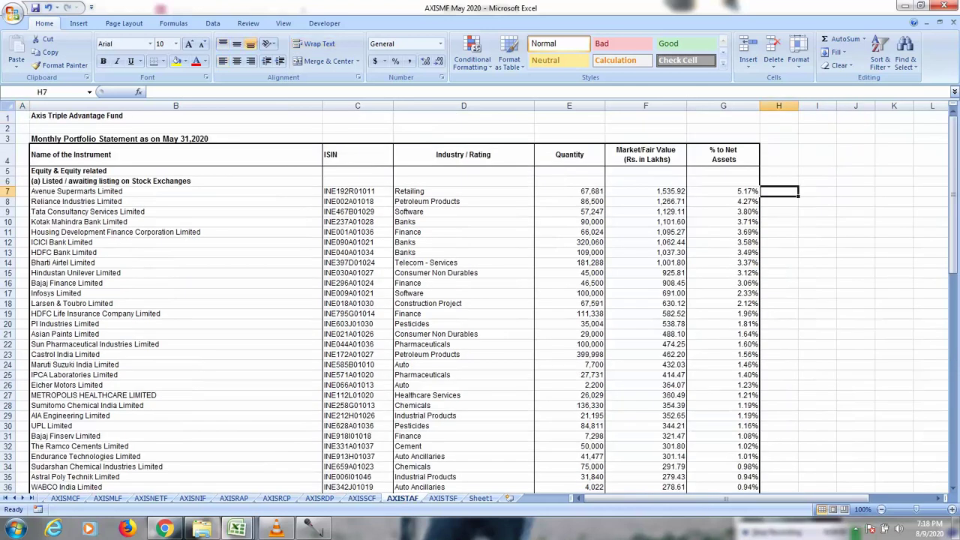
{"action": "key", "text": "alt+Tab"}
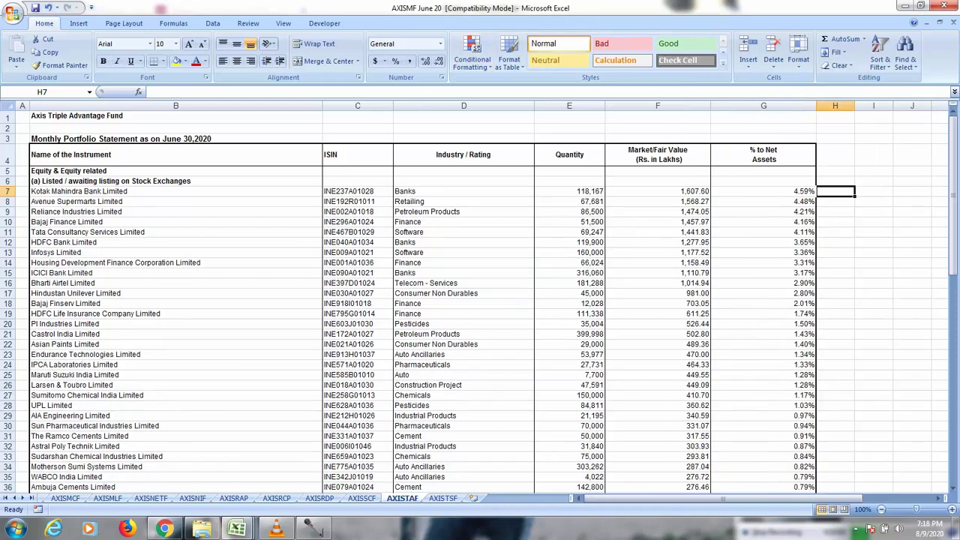
In H7 of the June AXISTAF sheet, enter an exact-match VLOOKUP of B7 in May's AXISTAF range $B$7:$G$43, returning column 6.
{"action": "type", "text": "=vlo"}
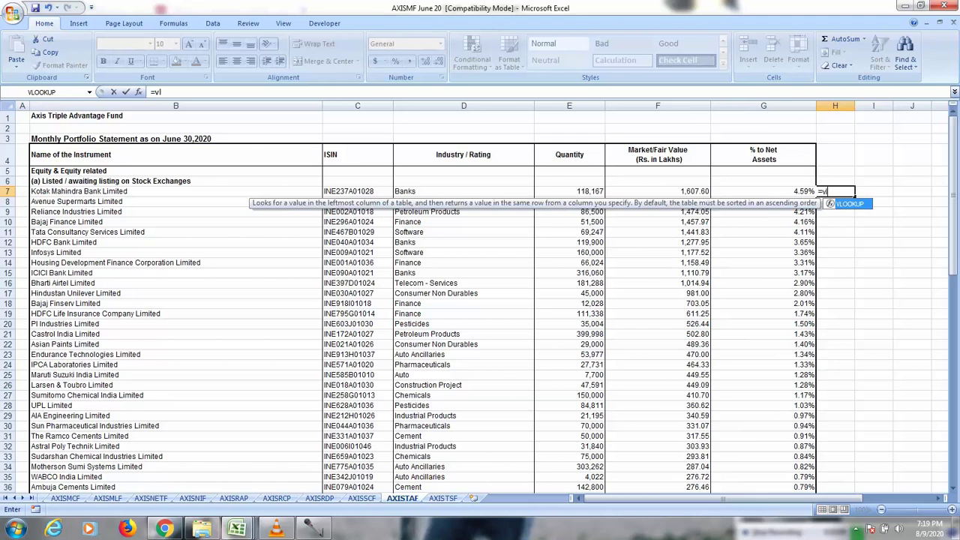
{"action": "key", "text": "Tab"}
{"action": "key", "text": "Left"}
{"action": "key", "text": "ctrl+Left"}
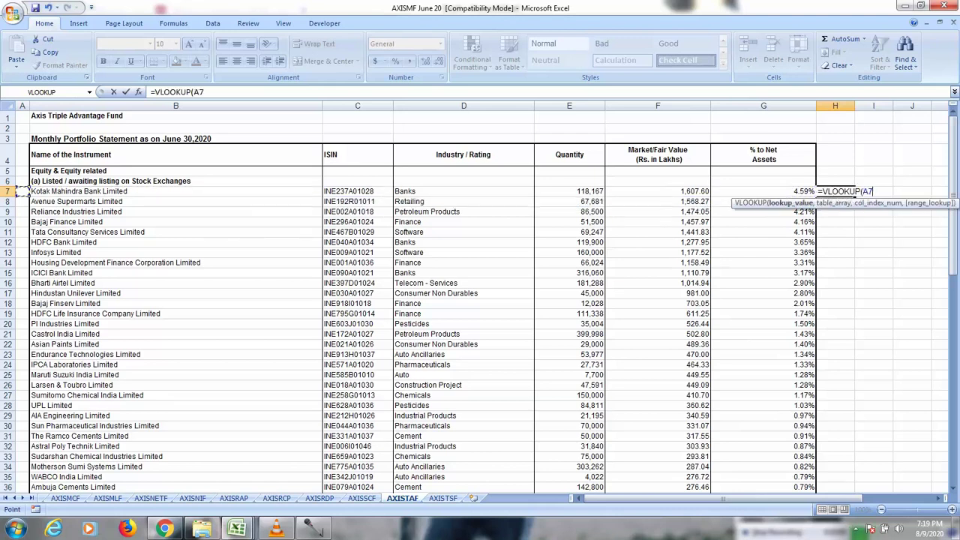
{"action": "type", "text": ","}
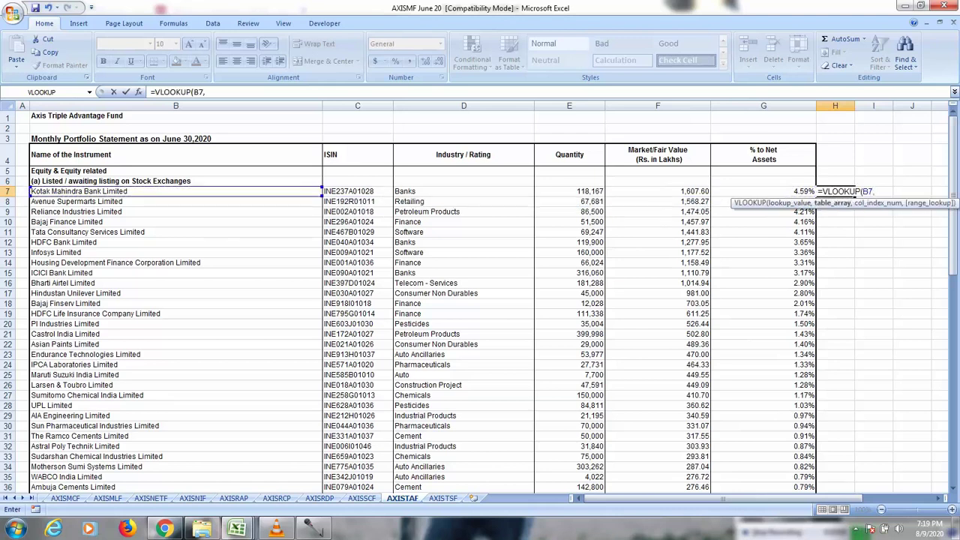
{"action": "key", "text": "alt+Tab"}
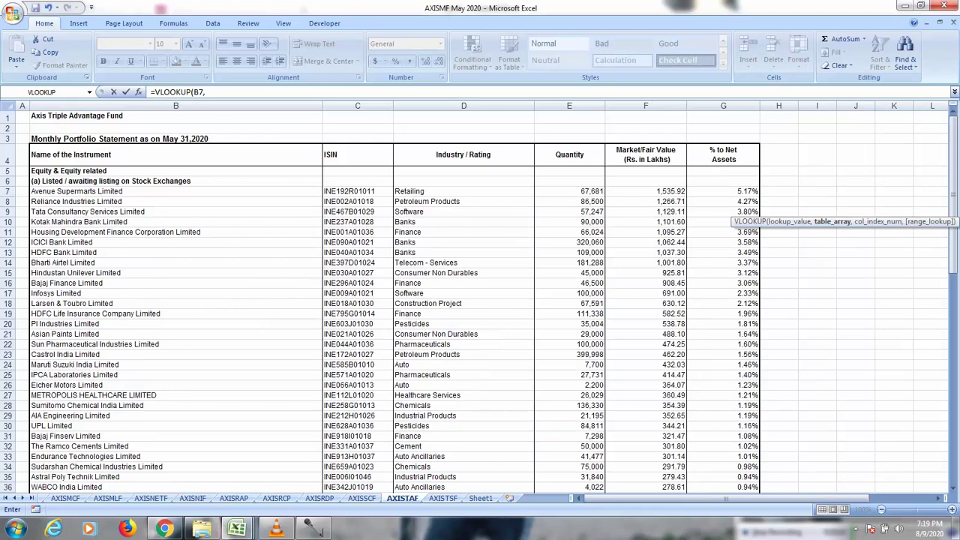
{"action": "left_click_drag", "start_coordinate": [90, 191], "coordinate": [756, 375]}
{"action": "type", "text": ",6,"}
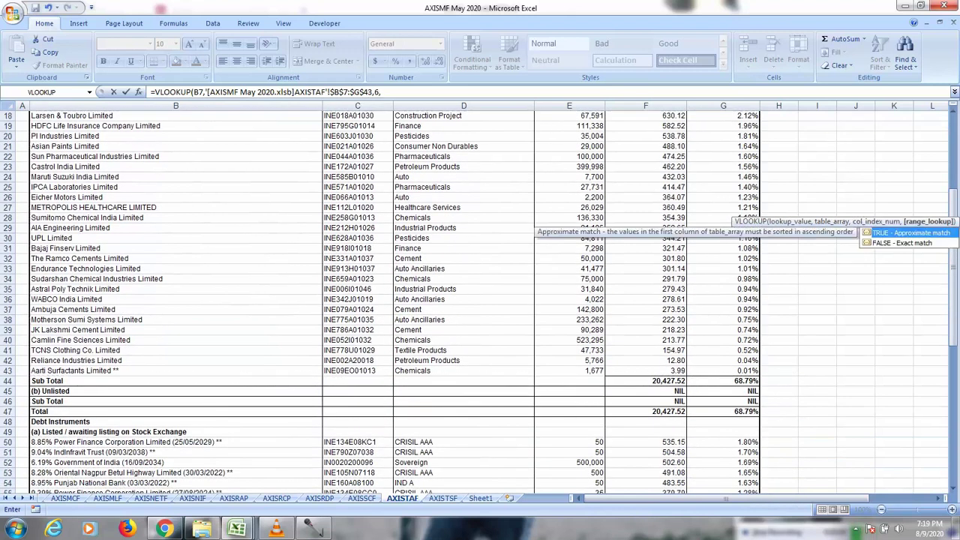
{"action": "type", "text": "0)"}
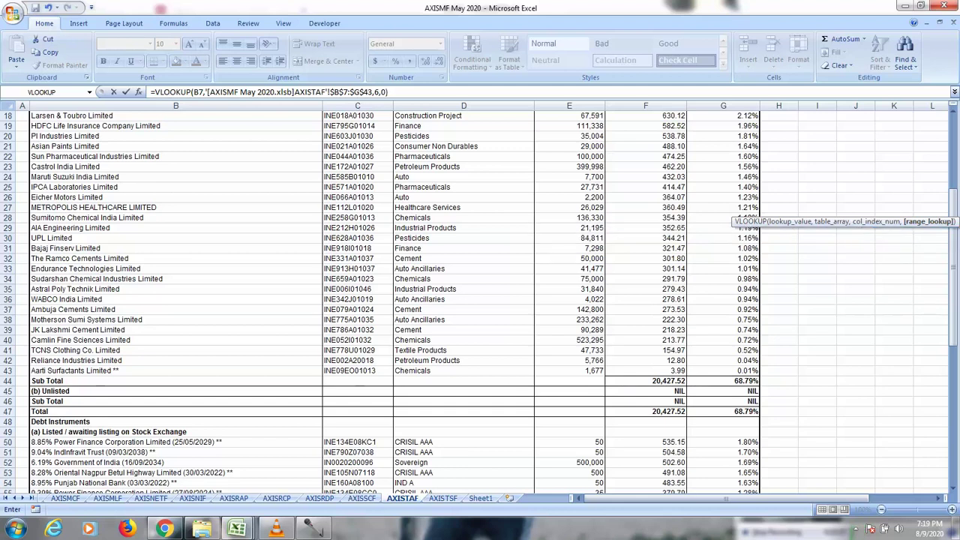
{"action": "key", "text": "Return"}
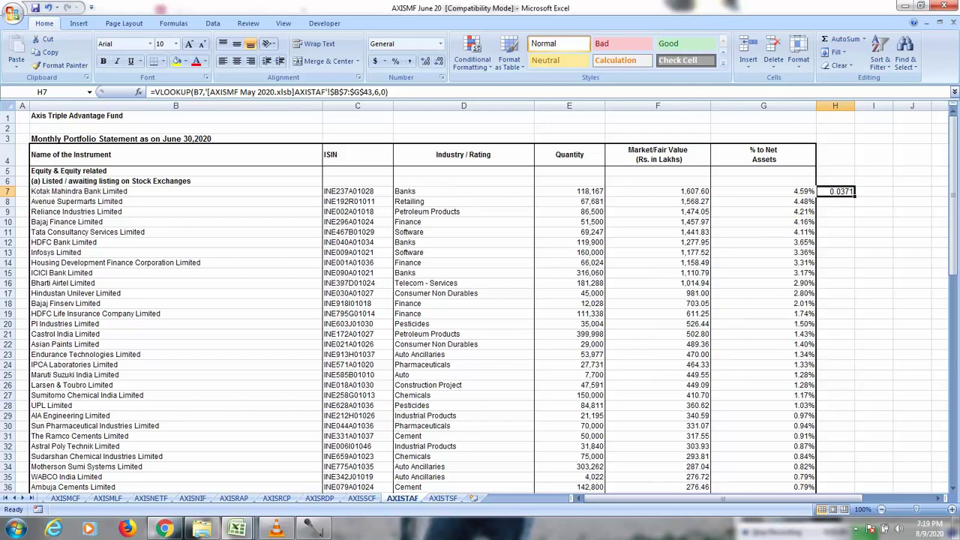
Fill the H7 lookup formula down column H and check the results against the equity holdings through row 42.
{"action": "double_click", "coordinate": [855, 196]}
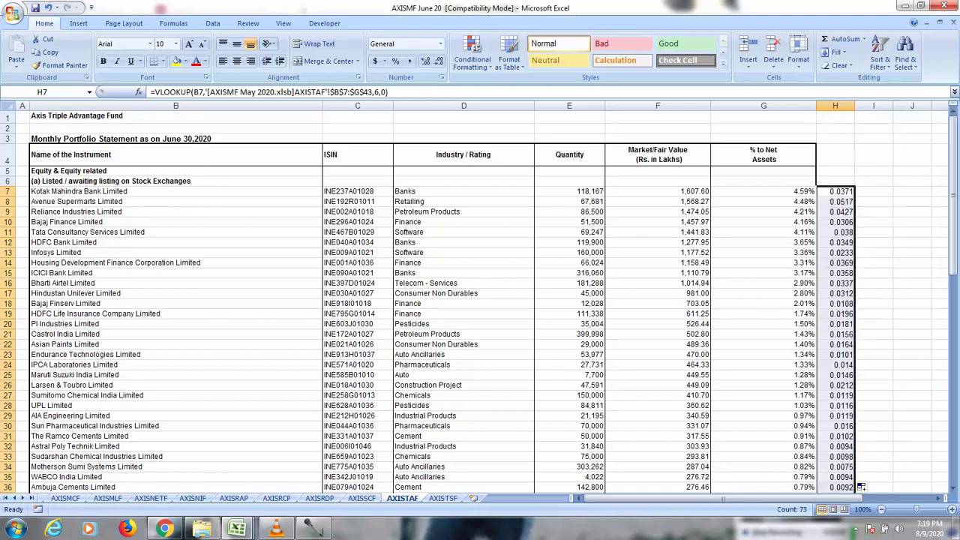
{"action": "scroll", "coordinate": [480, 300], "scroll_direction": "down", "scroll_amount": 4}
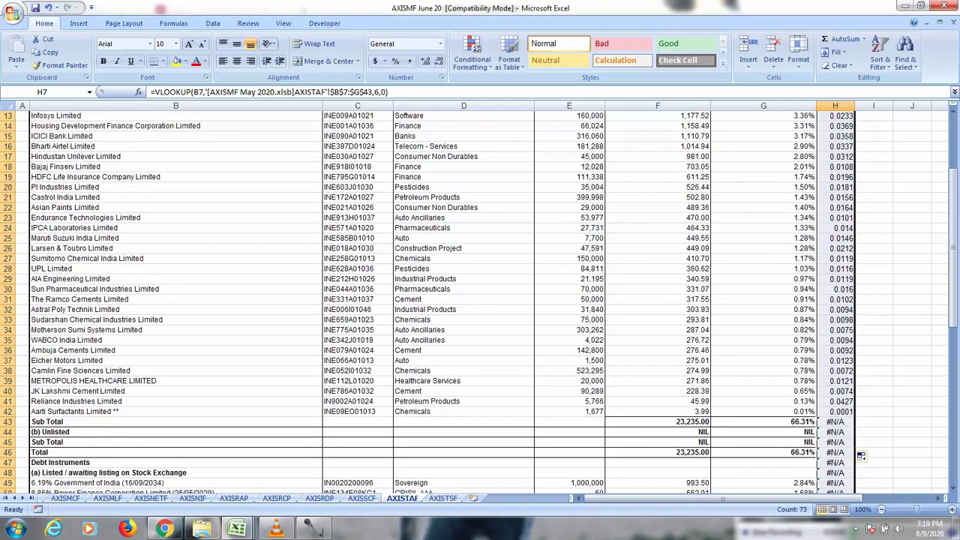
{"action": "scroll", "coordinate": [861, 455], "scroll_direction": "up", "scroll_amount": 4}
{"action": "scroll", "coordinate": [480, 300], "scroll_direction": "down", "scroll_amount": 3}
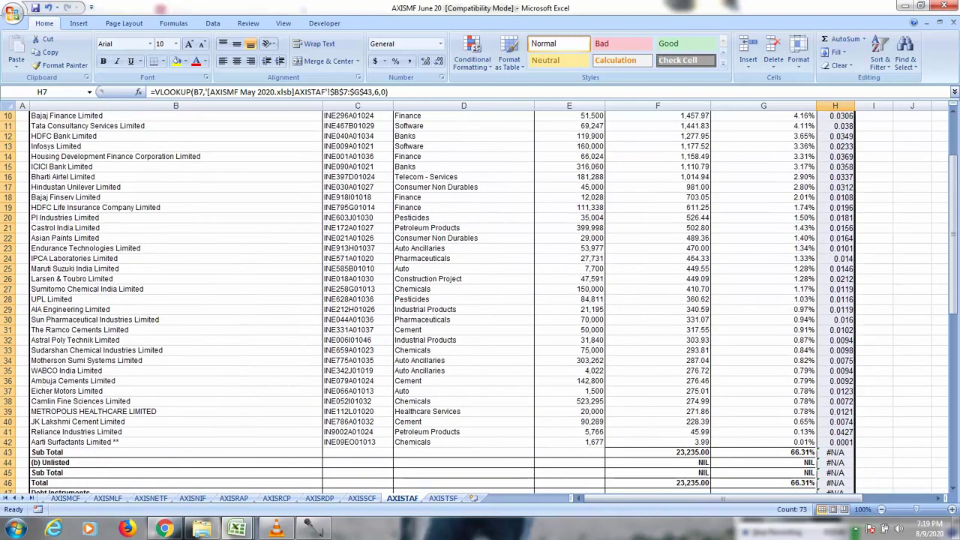
{"action": "left_click_drag", "start_coordinate": [778, 443], "coordinate": [779, 432]}
{"action": "left_click", "coordinate": [569, 432]}
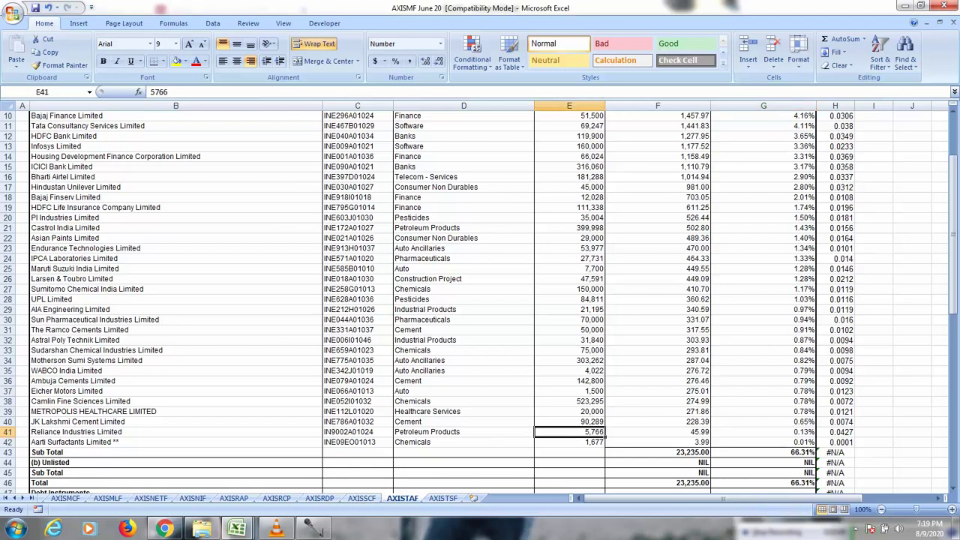
Open the AXISTSF sheet in both the June and May workbooks and select H7 in the June one.
{"action": "left_click", "coordinate": [443, 498]}
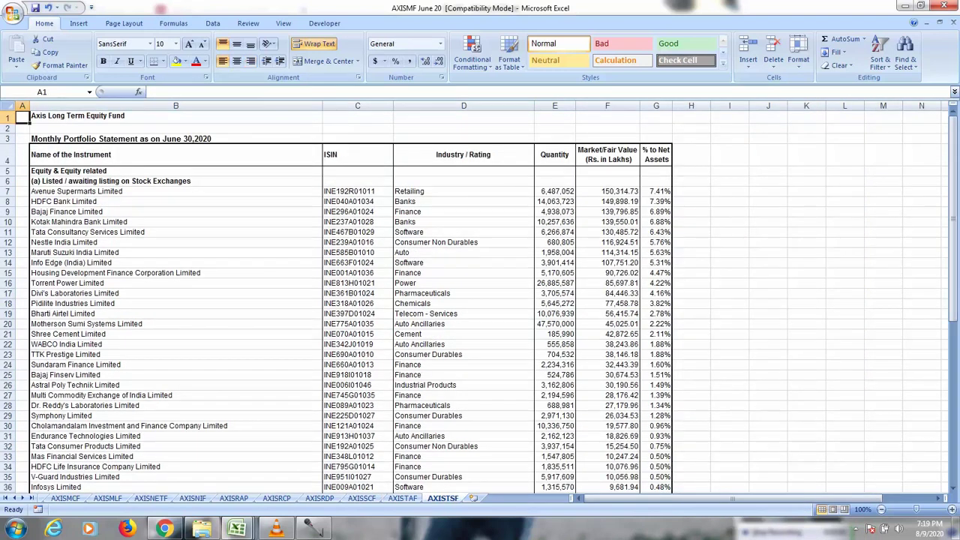
{"action": "key", "text": "ctrl+Tab"}
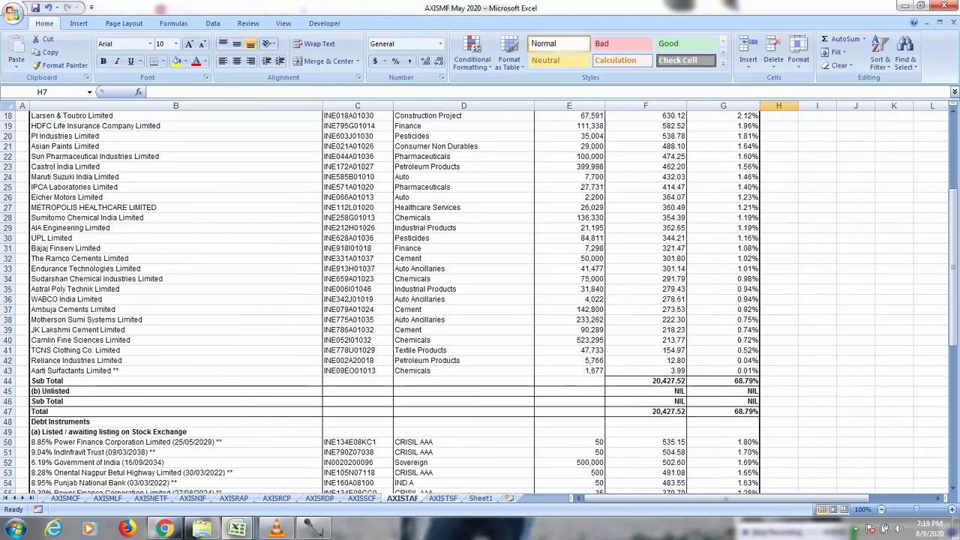
{"action": "key", "text": "ctrl+Page_Down"}
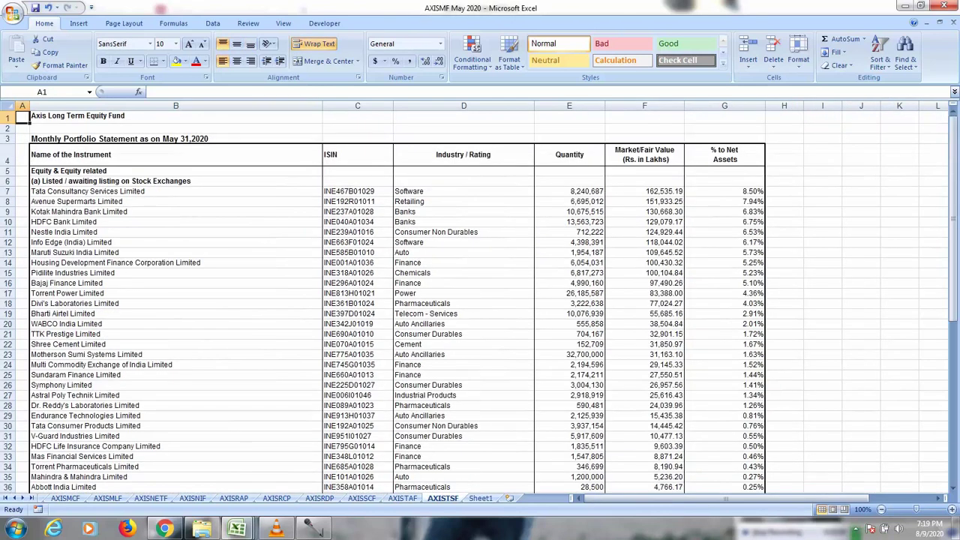
{"action": "key", "text": "ctrl+Tab"}
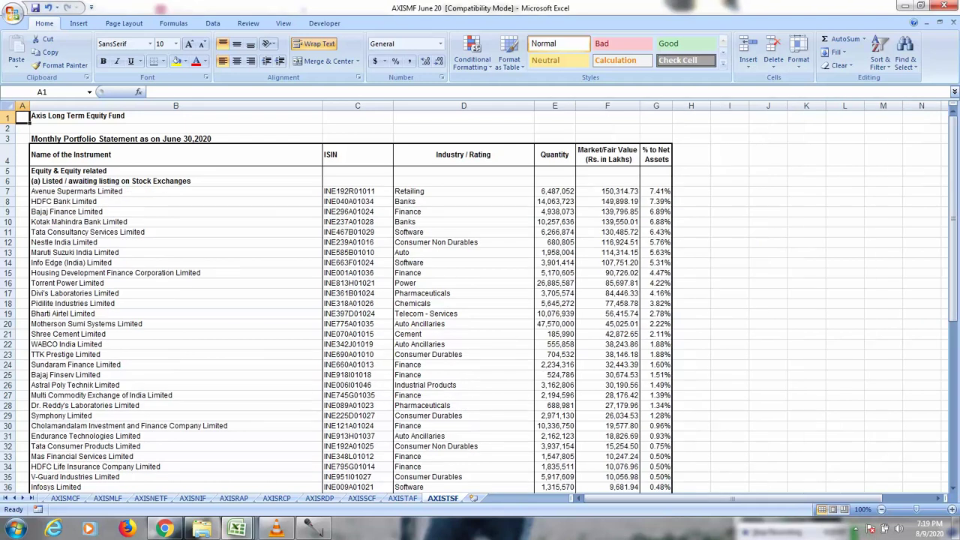
{"action": "left_click", "coordinate": [691, 191]}
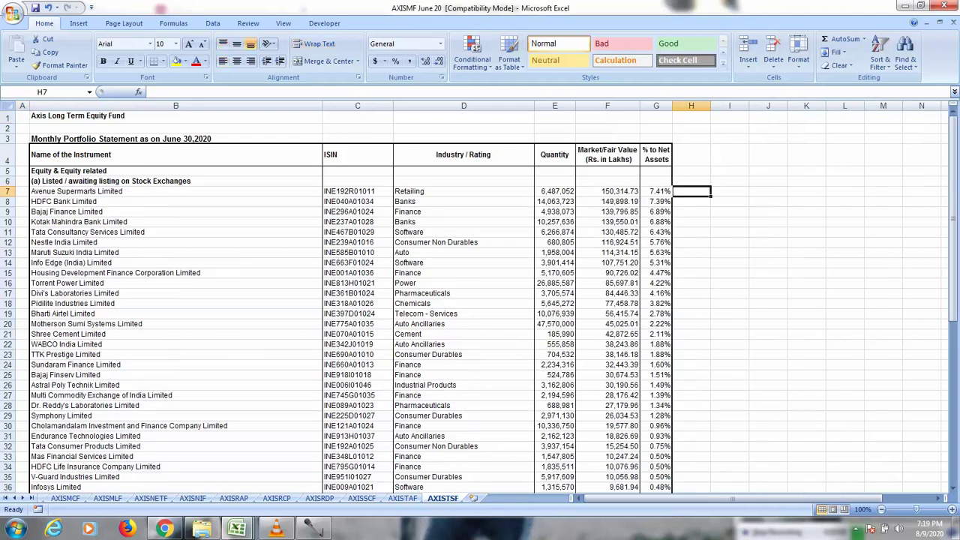
In H7 of the June AXISTSF sheet, enter an exact-match VLOOKUP of B7 in May's AXISTSF range $B$7:$G$41, returning column 6.
{"action": "type", "text": "=VLOOKUP("}
{"action": "key", "text": "Left"}
{"action": "key", "text": "Left"}
{"action": "key", "text": "Left"}
{"action": "key", "text": "Left"}
{"action": "key", "text": "Left"}
{"action": "key", "text": "Left"}
{"action": "type", "text": ","}
{"action": "key", "text": "ctrl+Tab"}
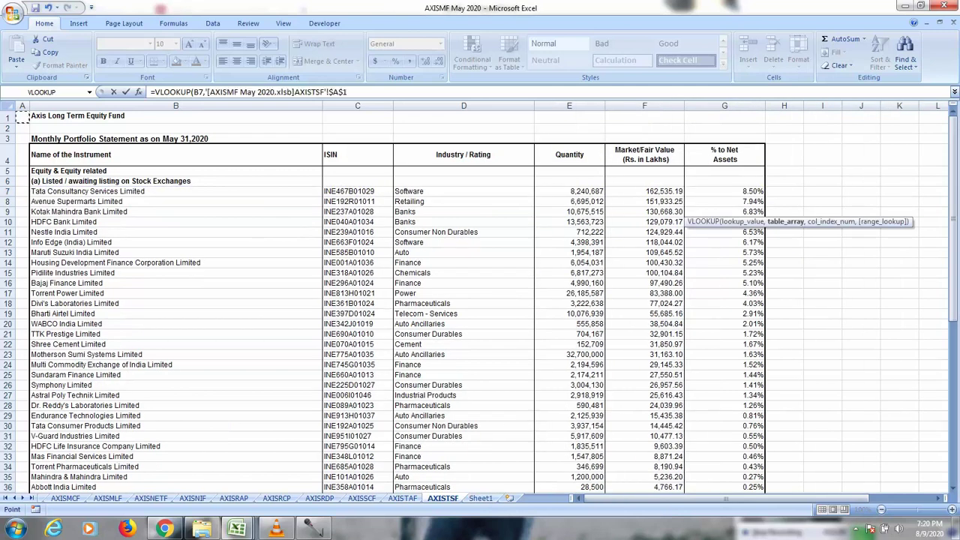
{"action": "left_click", "coordinate": [177, 191]}
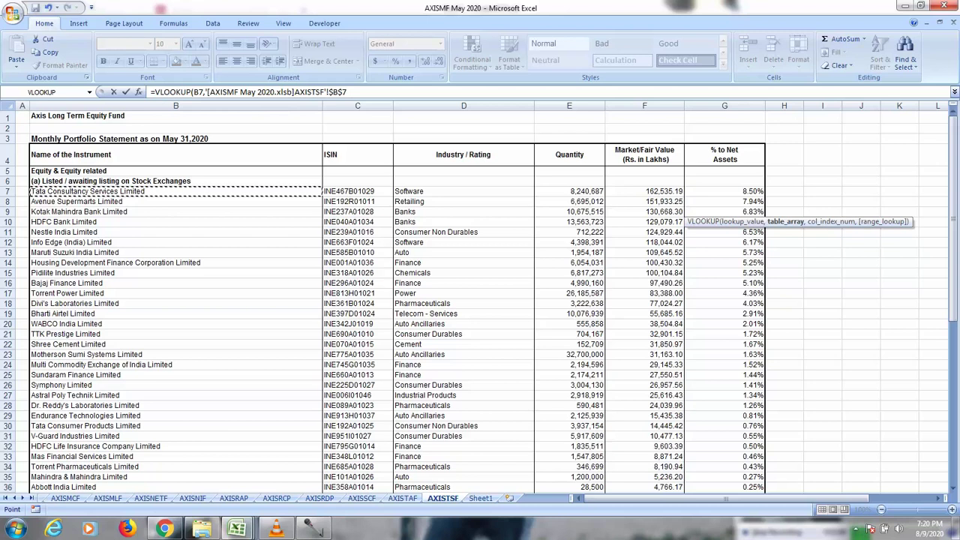
{"action": "key", "text": "shift+Right"}
{"action": "key", "text": "shift+Right"}
{"action": "key", "text": "shift+Right"}
{"action": "left_click_drag", "start_coordinate": [606, 196], "coordinate": [762, 321]}
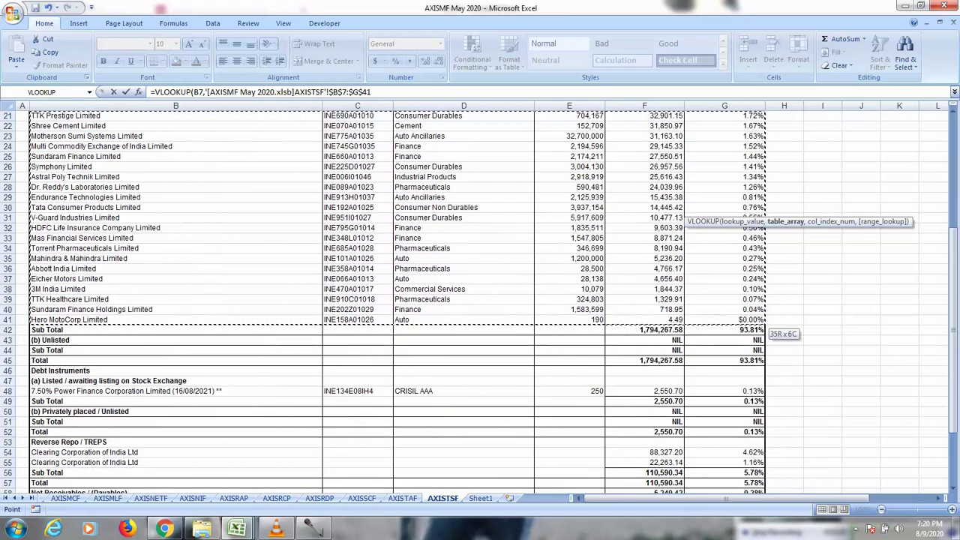
{"action": "type", "text": ",6,"}
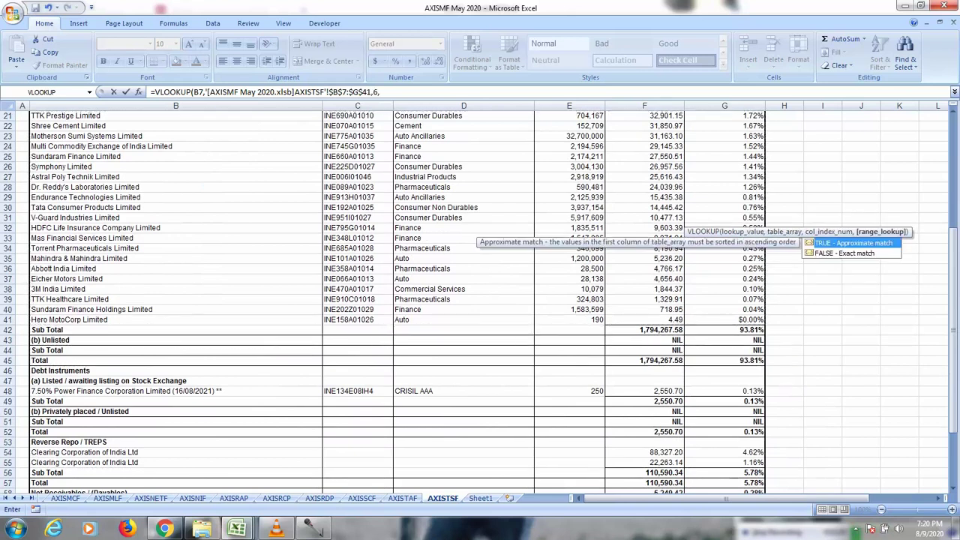
{"action": "type", "text": "0)"}
{"action": "key", "text": "Return"}
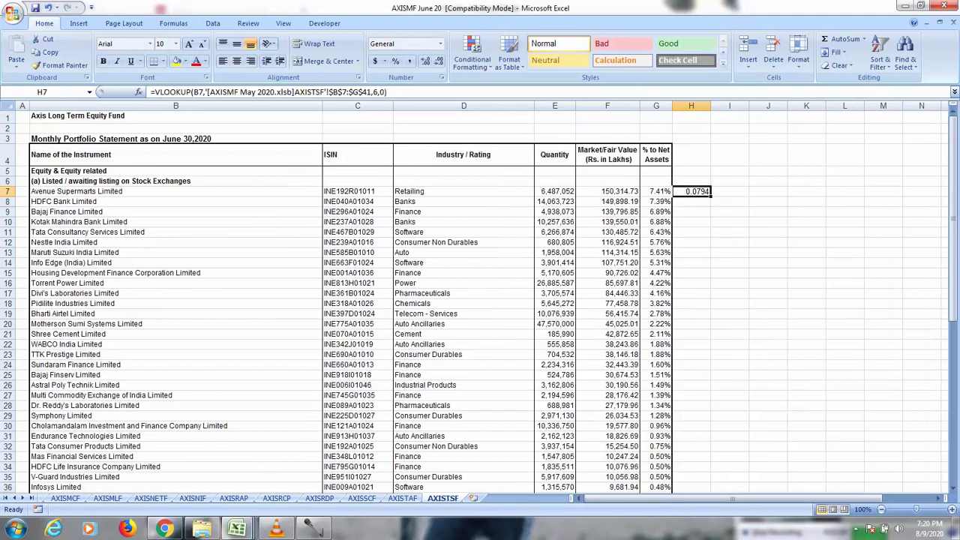
Fill the H7 lookup formula down column H and bold the Bajaj Finserv Limited row.
{"action": "double_click", "coordinate": [711, 196]}
{"action": "scroll", "coordinate": [480, 300], "scroll_direction": "down", "scroll_amount": 2}
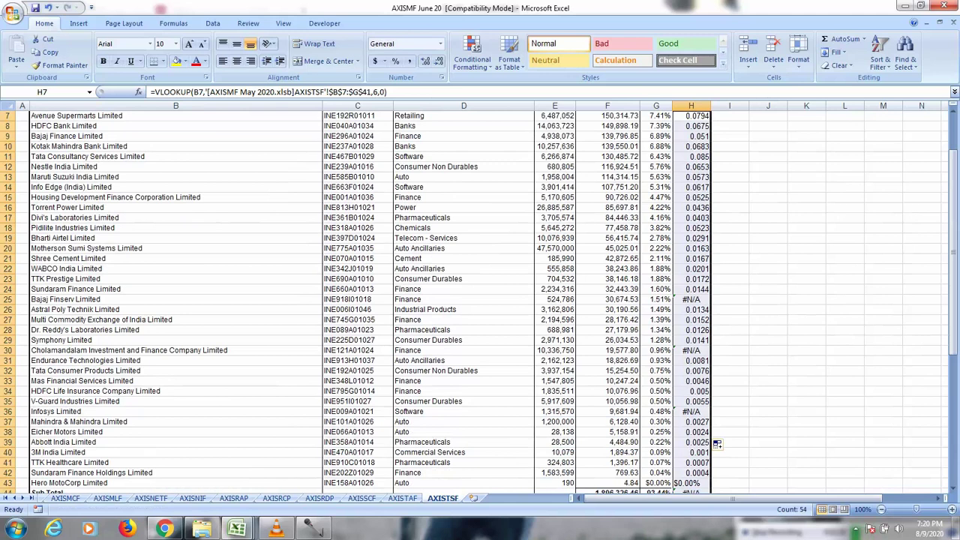
{"action": "left_click", "coordinate": [9, 300]}
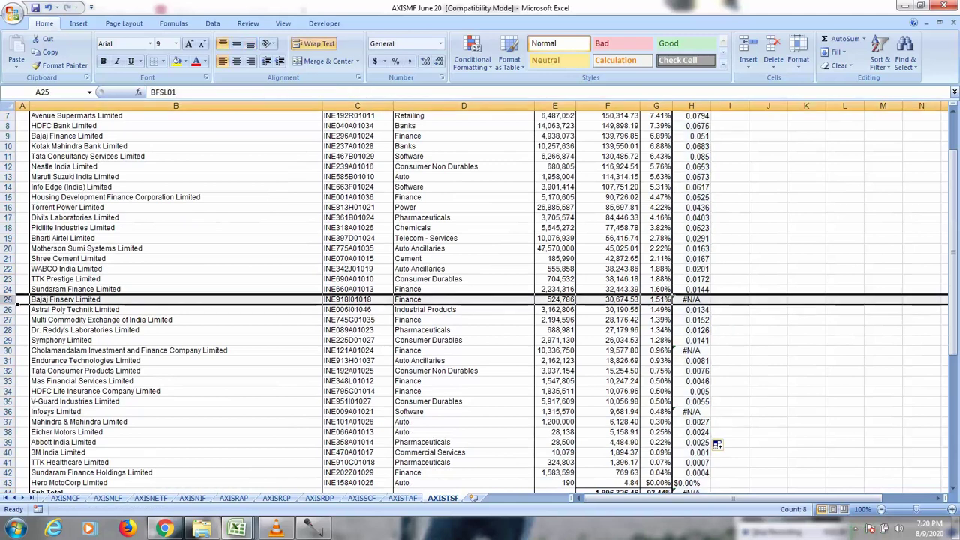
{"action": "key", "text": "ctrl+b"}
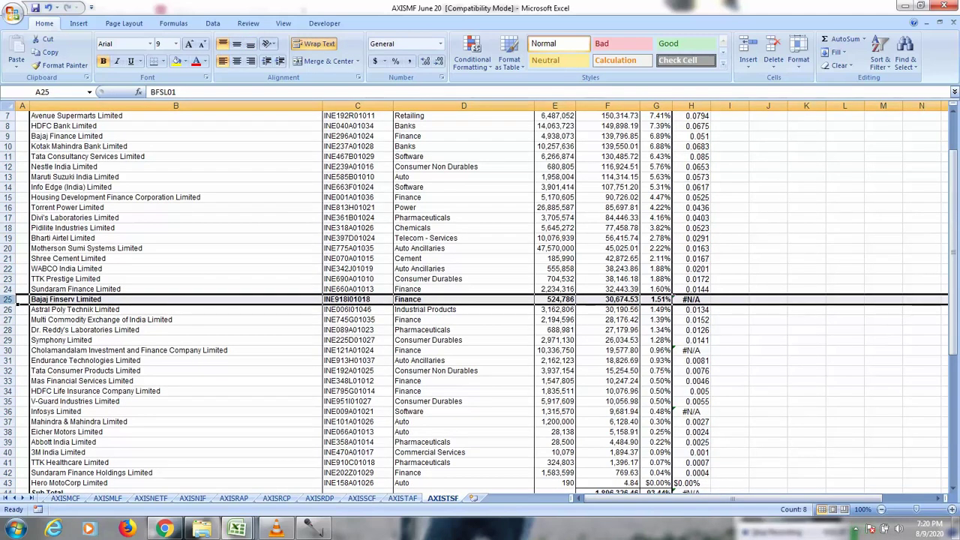
Bold the Cholamandalam Investment and Finance row and the Infosys Limited row, and check the remaining equity lookups through row 43.
{"action": "left_click", "coordinate": [8, 361]}
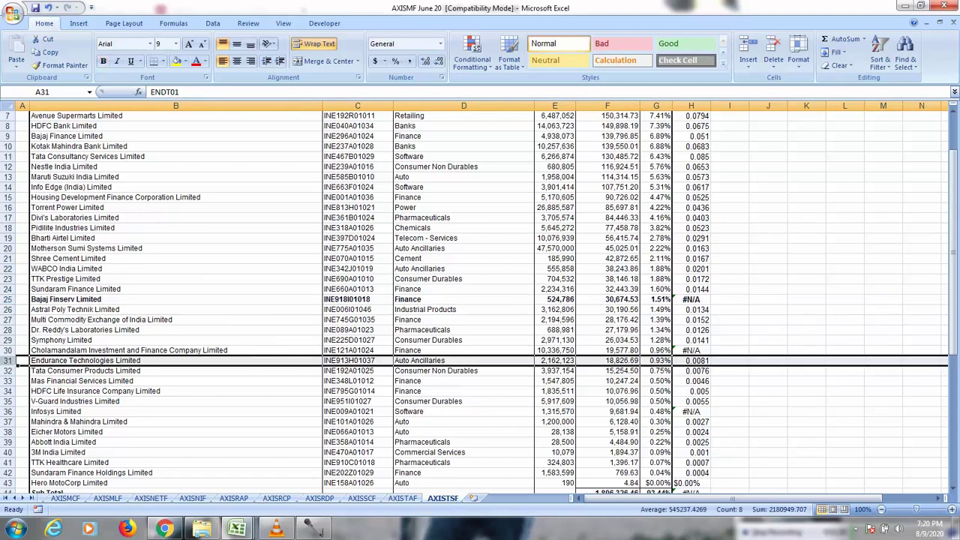
{"action": "key", "text": "Up"}
{"action": "left_click", "coordinate": [11, 350]}
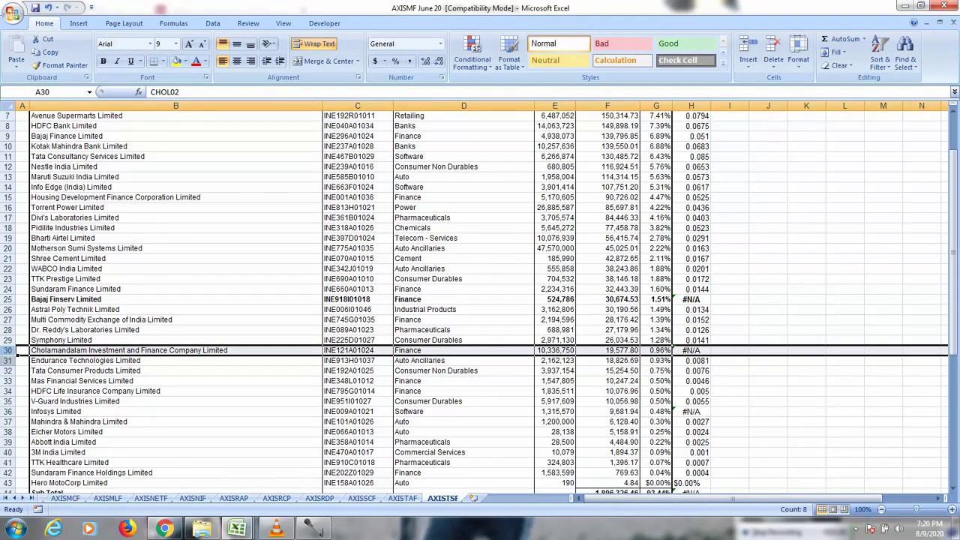
{"action": "key", "text": "ctrl+b"}
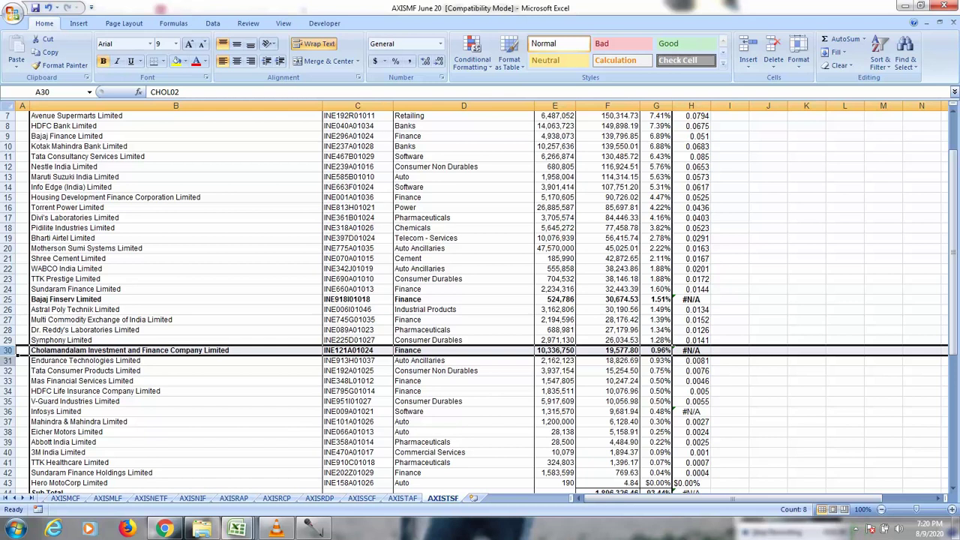
{"action": "key", "text": "Down"}
{"action": "key", "text": "Down"}
{"action": "key", "text": "Down"}
{"action": "key", "text": "Down"}
{"action": "key", "text": "Down"}
{"action": "key", "text": "Down"}
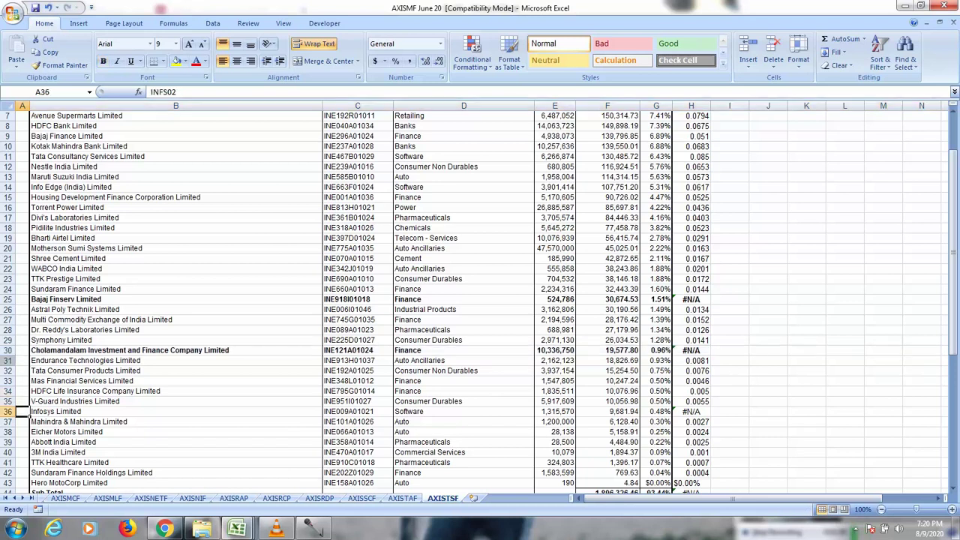
{"action": "key", "text": "Escape"}
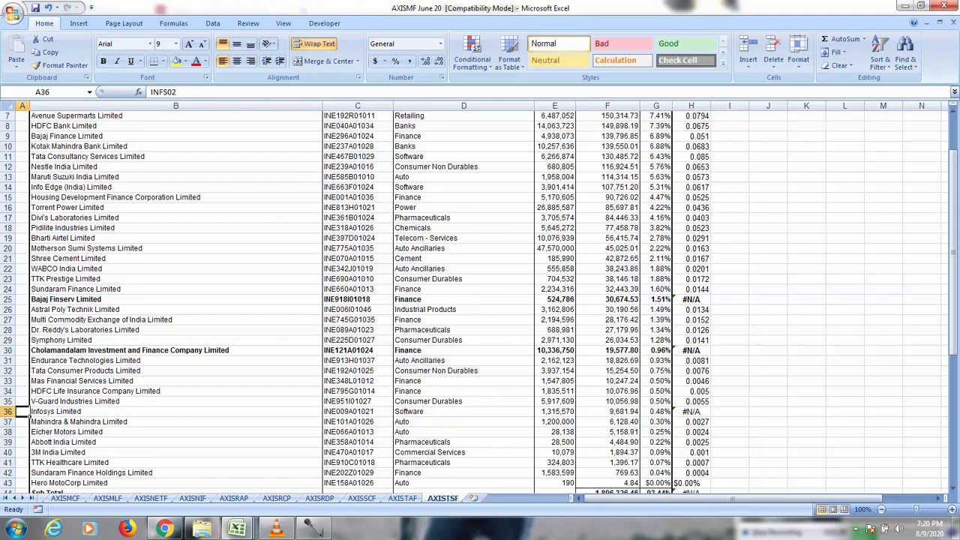
{"action": "left_click", "coordinate": [9, 411]}
{"action": "key", "text": "ctrl+b"}
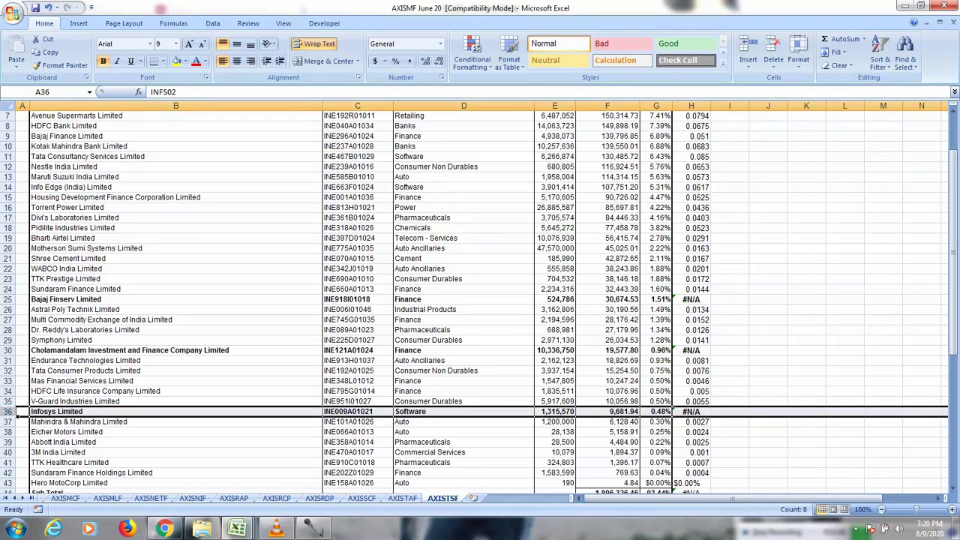
{"action": "scroll", "coordinate": [9, 411], "scroll_direction": "down", "scroll_amount": 2}
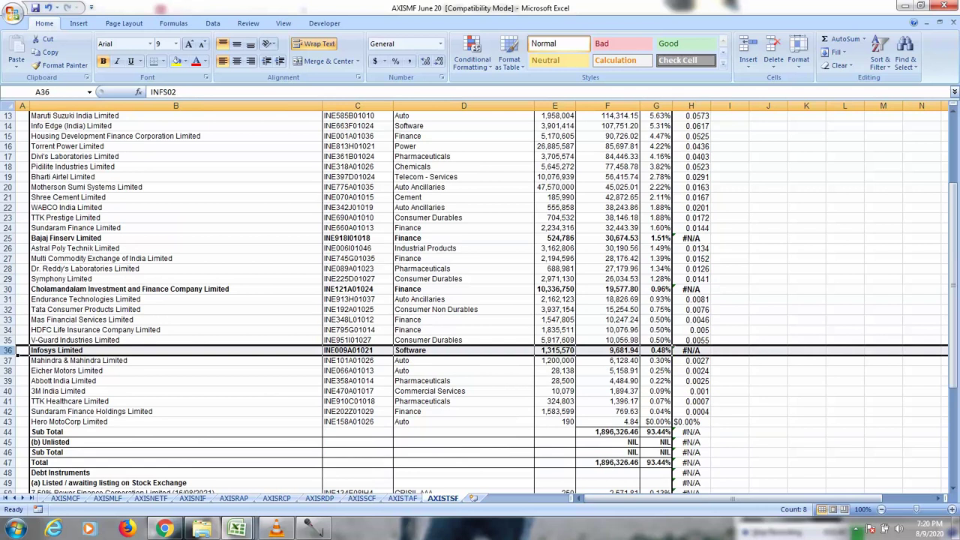
{"action": "left_click", "coordinate": [464, 381]}
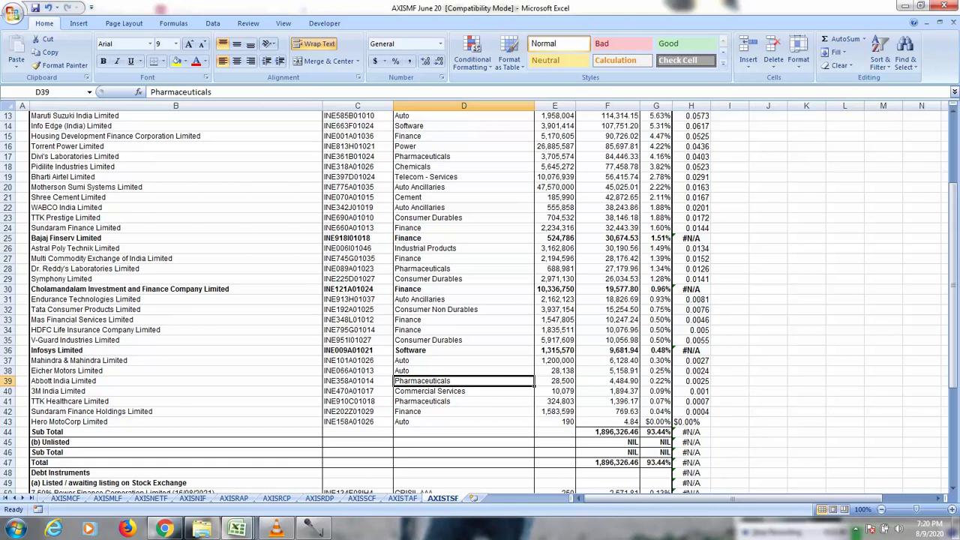
Go back through the June workbook's sheets to AXISNETF and look over its equity holdings through row 57.
{"action": "scroll", "coordinate": [481, 300], "scroll_direction": "up", "scroll_amount": 4}
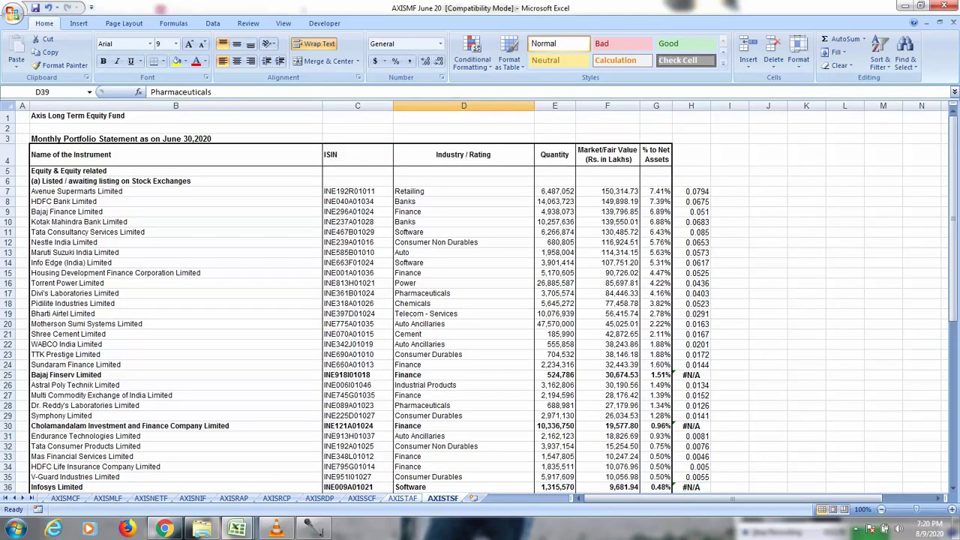
{"action": "key", "text": "ctrl+Page_Up"}
{"action": "key", "text": "ctrl+Page_Up"}
{"action": "key", "text": "ctrl+Page_Up"}
{"action": "key", "text": "ctrl+Page_Up"}
{"action": "key", "text": "ctrl+Page_Up"}
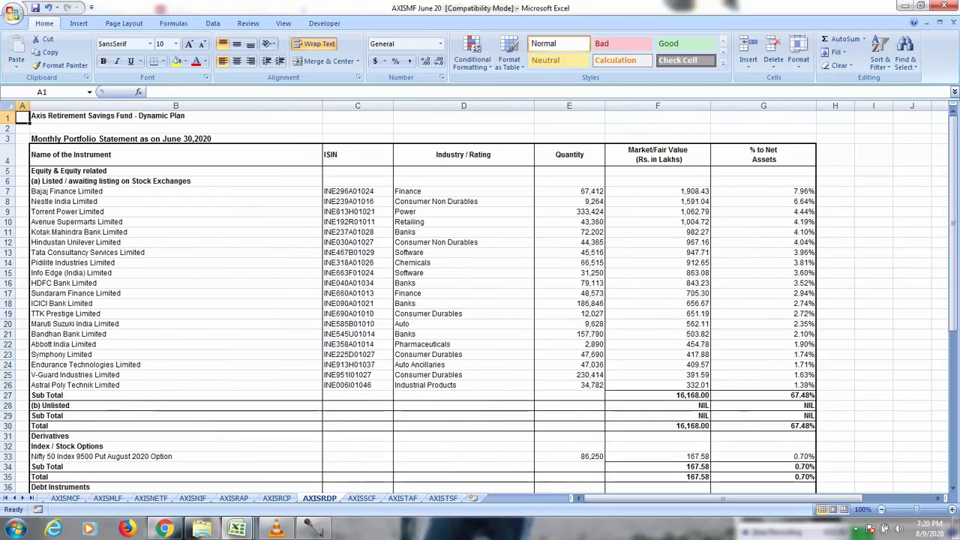
{"action": "key", "text": "ctrl+Page_Up"}
{"action": "key", "text": "ctrl+Page_Up"}
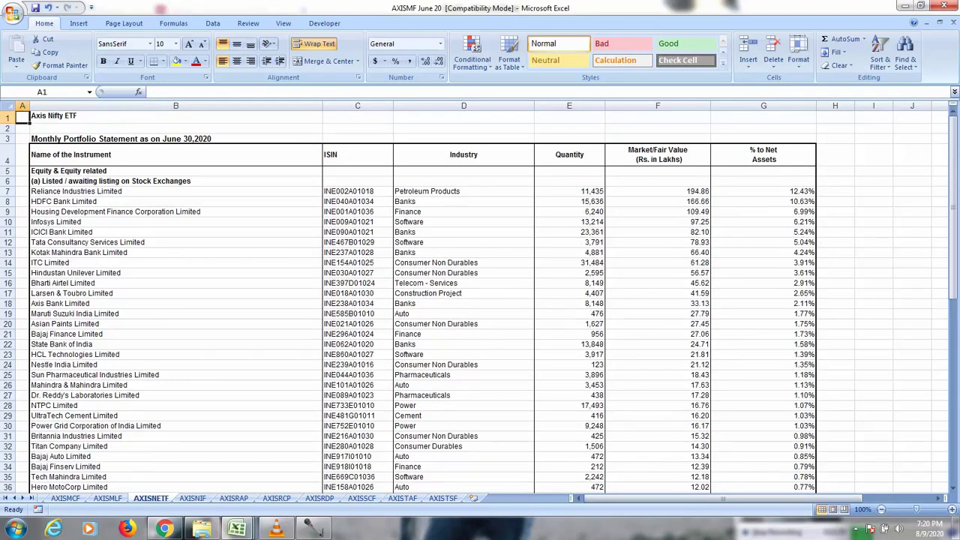
{"action": "scroll", "coordinate": [481, 300], "scroll_direction": "down", "scroll_amount": 2}
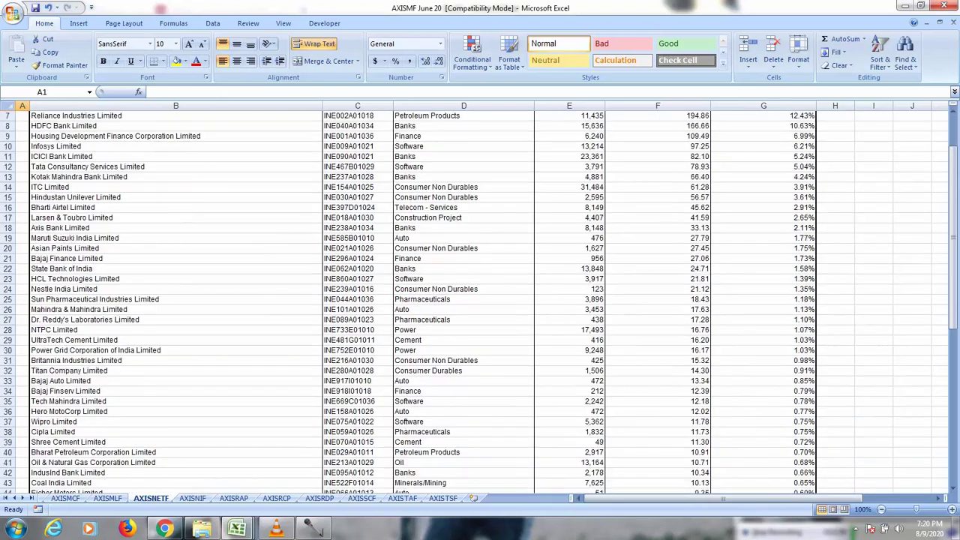
{"action": "scroll", "coordinate": [480, 301], "scroll_direction": "down", "scroll_amount": 4}
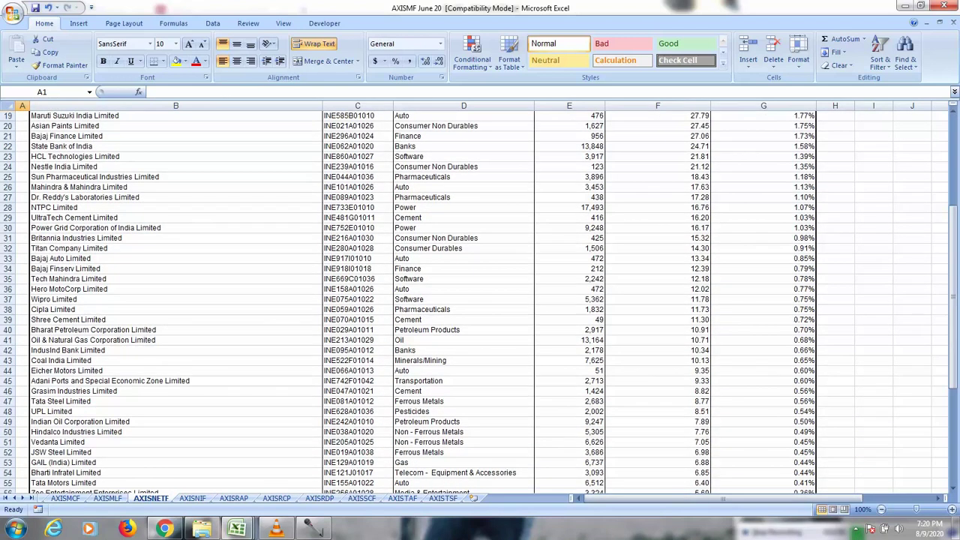
{"action": "scroll", "coordinate": [480, 300], "scroll_direction": "down", "scroll_amount": 2}
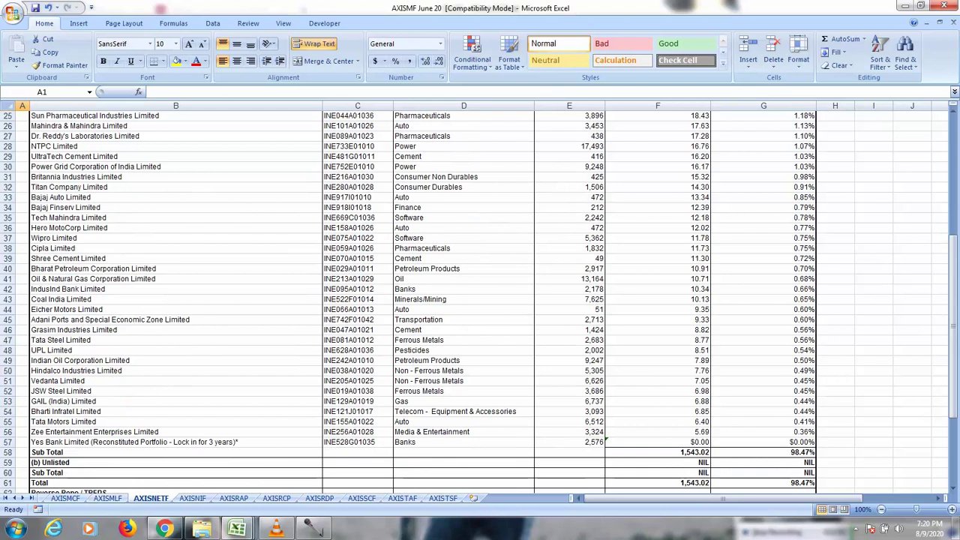
Review the holdings and lookup results on the June AXISMLF sheet, and return to the AXISMCF sheet.
{"action": "key", "text": "ctrl+Home"}
{"action": "left_click", "coordinate": [108, 498]}
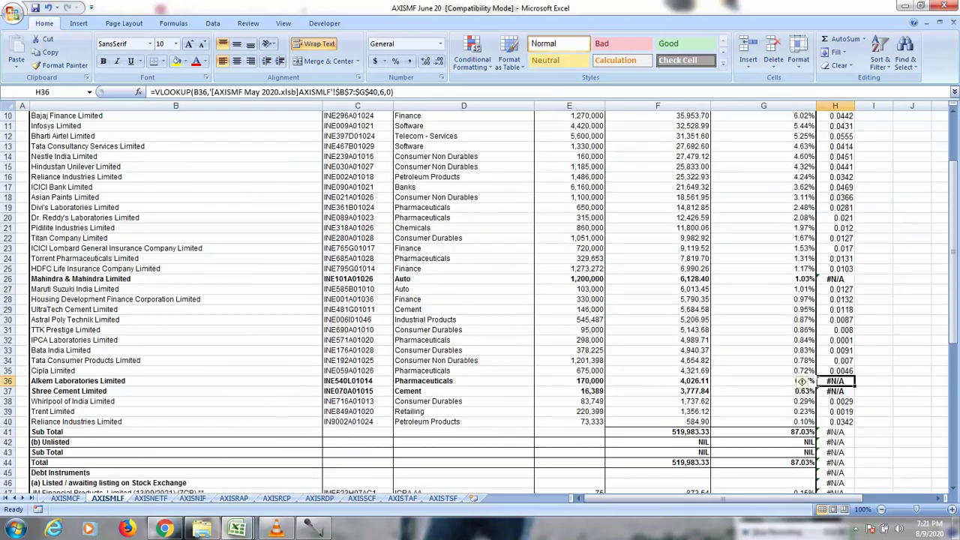
{"action": "scroll", "coordinate": [480, 300], "scroll_direction": "up", "scroll_amount": 3}
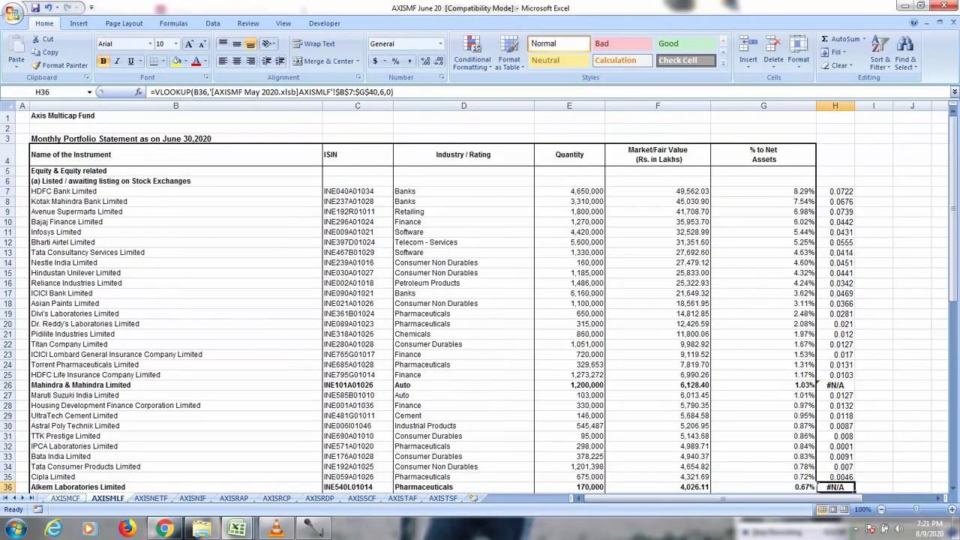
{"action": "key", "text": "ctrl+Page_Up"}
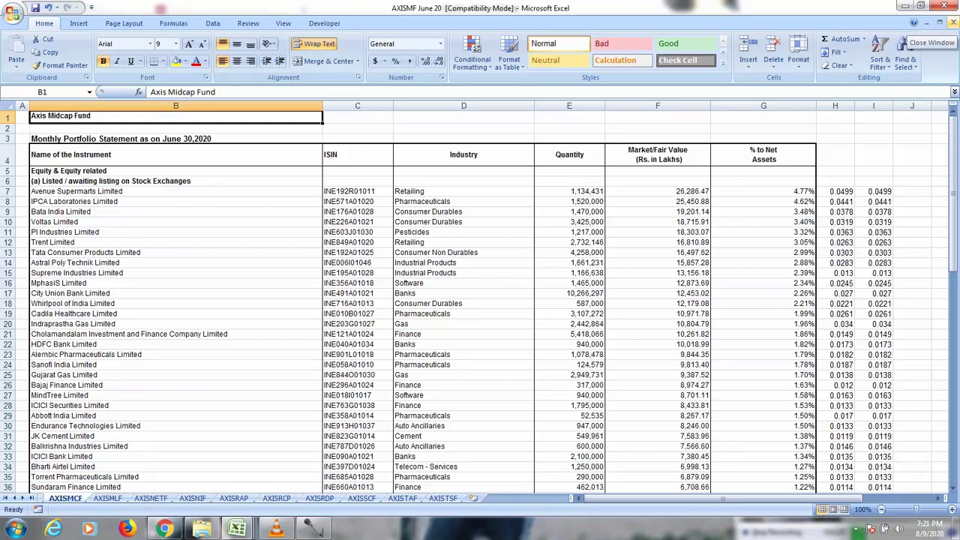
Close the AXISMF June 20 workbook without saving its changes, and close the AXISMF May 2020 workbook too.
{"action": "left_click", "coordinate": [952, 22]}
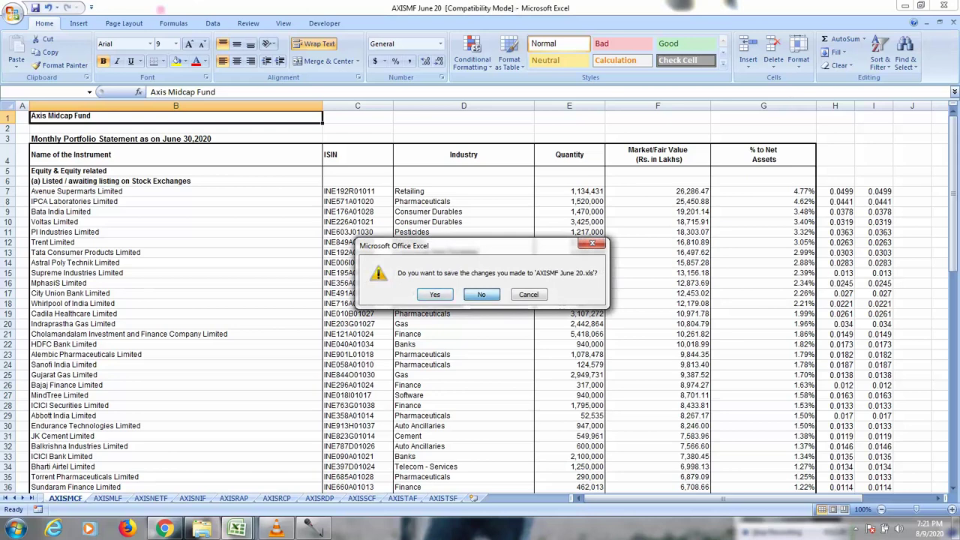
{"action": "left_click", "coordinate": [482, 295]}
{"action": "left_click", "coordinate": [953, 22]}
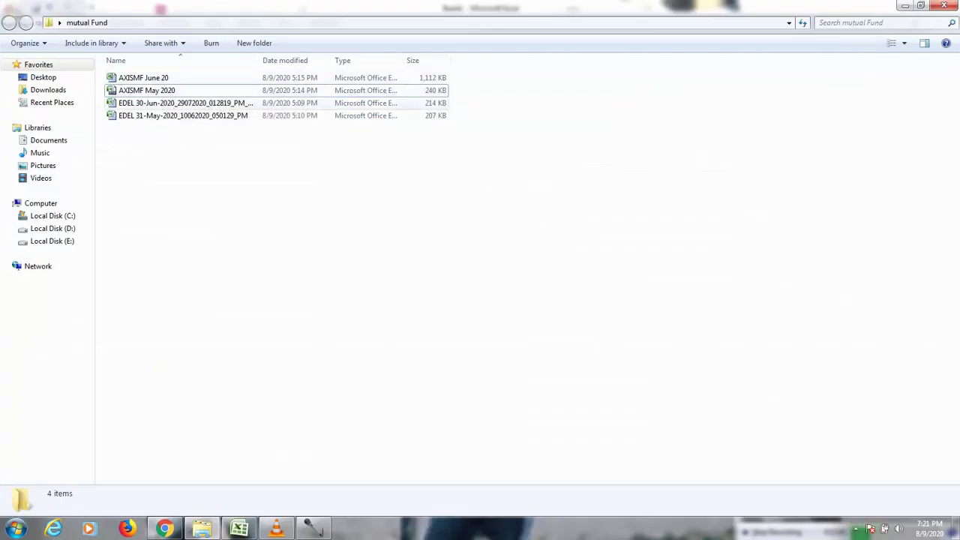
Open both EDEL workbooks, 30-Jun-2020 and 31-May-2020, from the mutual Fund folder and look over the EEMOF1 sheet in each.
{"action": "left_click", "coordinate": [186, 104]}
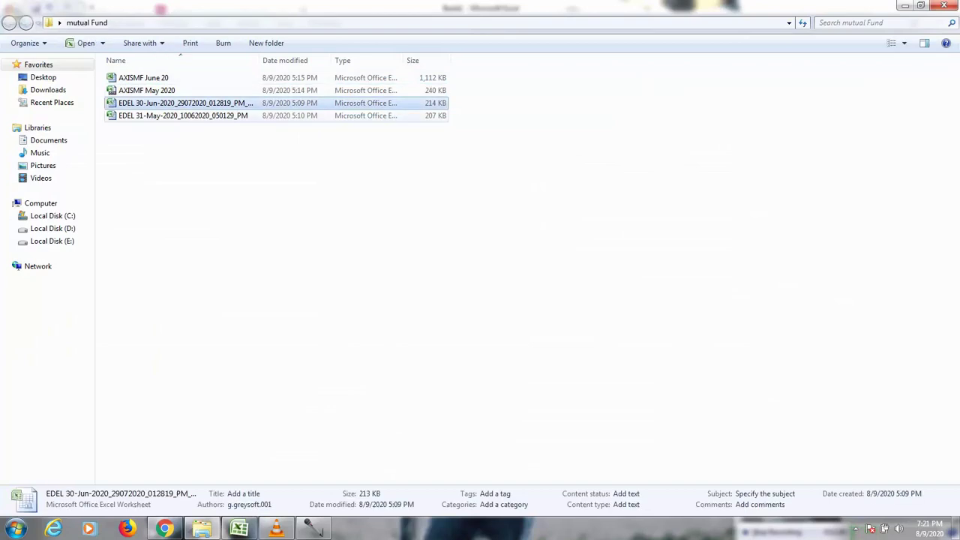
{"action": "left_click", "coordinate": [186, 116], "text": "ctrl"}
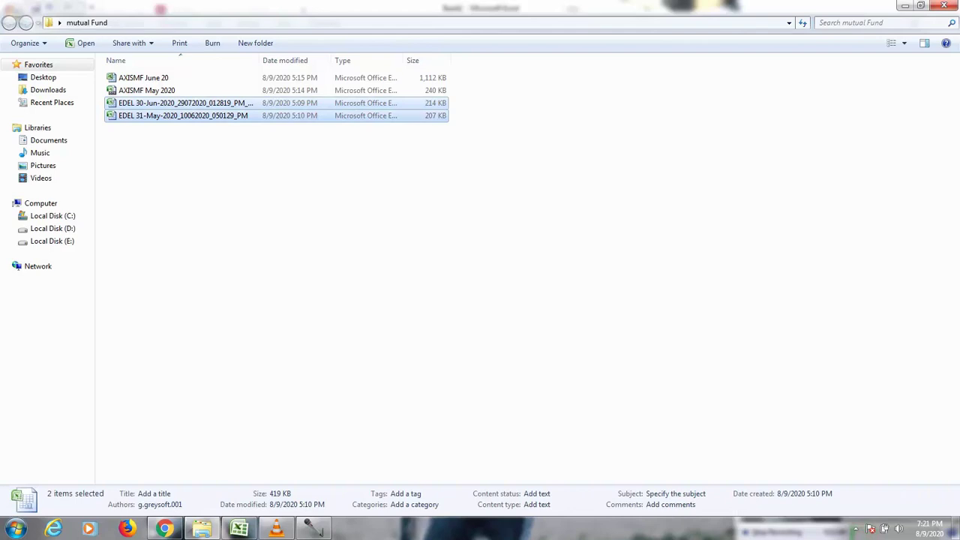
{"action": "key", "text": "Return"}
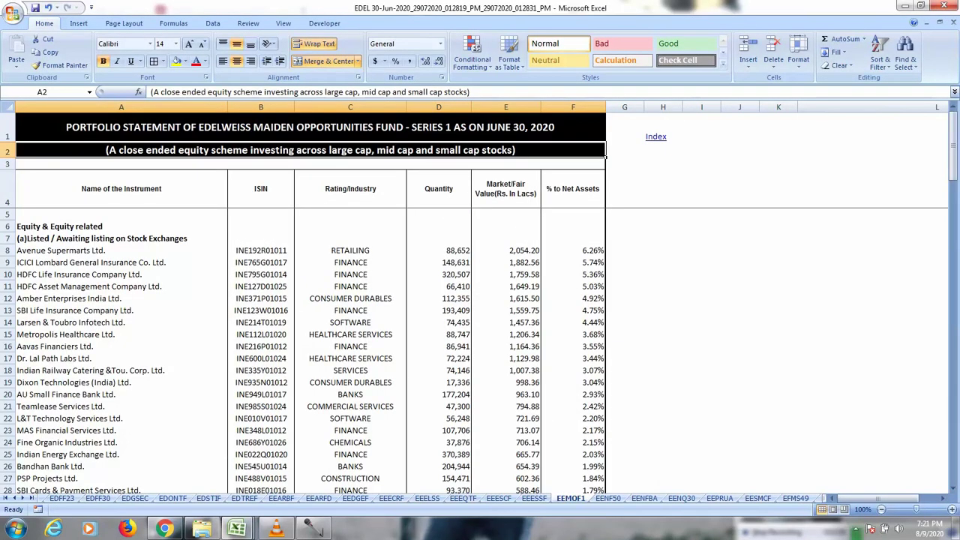
{"action": "scroll", "coordinate": [311, 345], "scroll_direction": "down", "scroll_amount": 7}
{"action": "scroll", "coordinate": [311, 345], "scroll_direction": "up", "scroll_amount": 7}
{"action": "key", "text": "alt+Tab"}
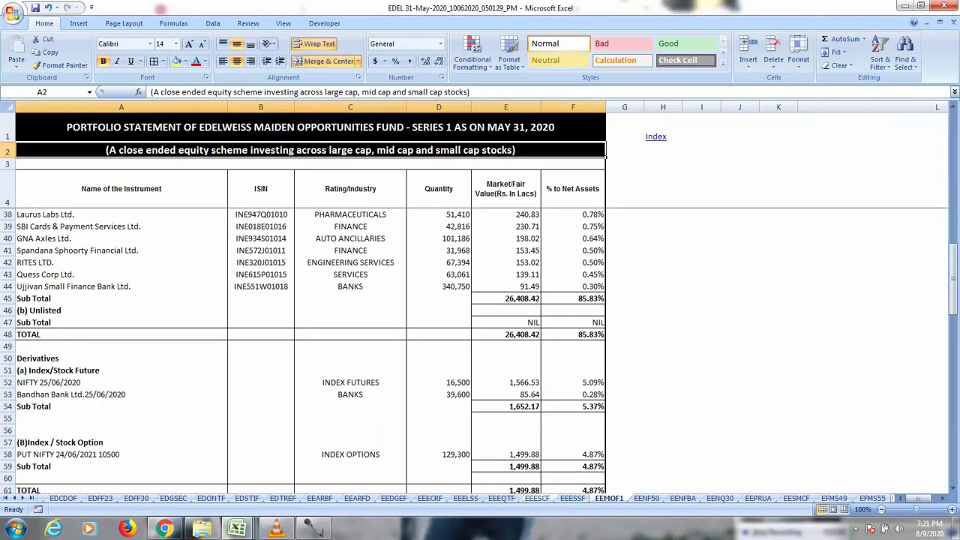
{"action": "scroll", "coordinate": [311, 345], "scroll_direction": "up", "scroll_amount": 11}
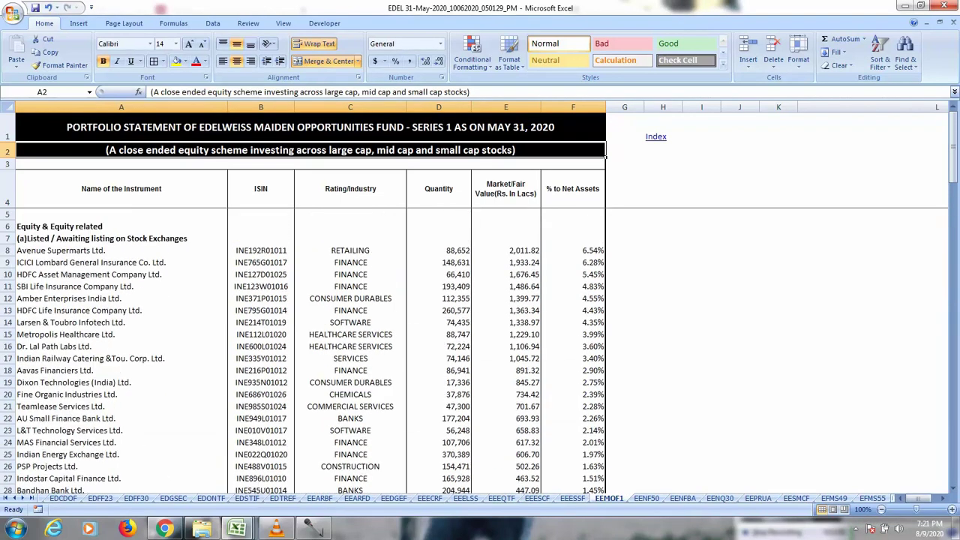
Start a VLOOKUP formula in cell G8 of the June workbook's EEMOF1 sheet, with A8 as the lookup value.
{"action": "key", "text": "ctrl+Tab"}
{"action": "type", "text": "=vl"}
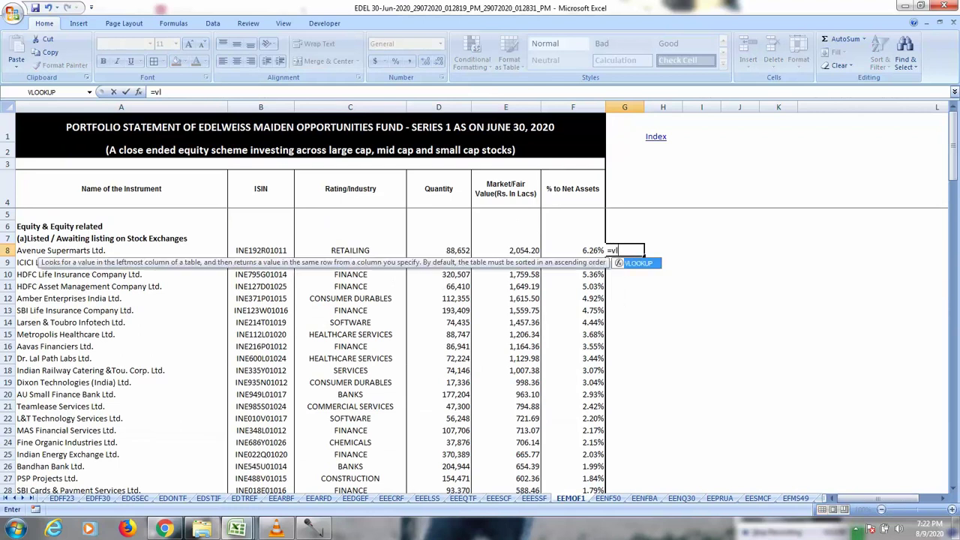
{"action": "key", "text": "Tab"}
{"action": "key", "text": "Left"}
{"action": "key", "text": "Left"}
{"action": "key", "text": "Left"}
{"action": "key", "text": "Left"}
{"action": "key", "text": "Left"}
{"action": "key", "text": "Left"}
{"action": "type", "text": ","}
Set the lookup's table array to A8:F44 on the EEMOF1 sheet of the May workbook.
{"action": "key", "text": "alt+Tab"}
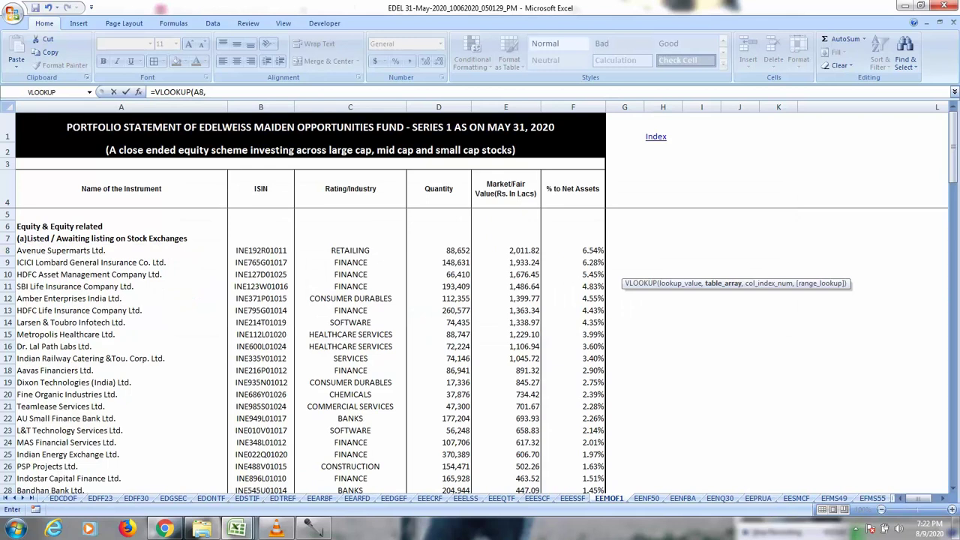
{"action": "key", "text": "Down"}
{"action": "key", "text": "Down"}
{"action": "key", "text": "Down"}
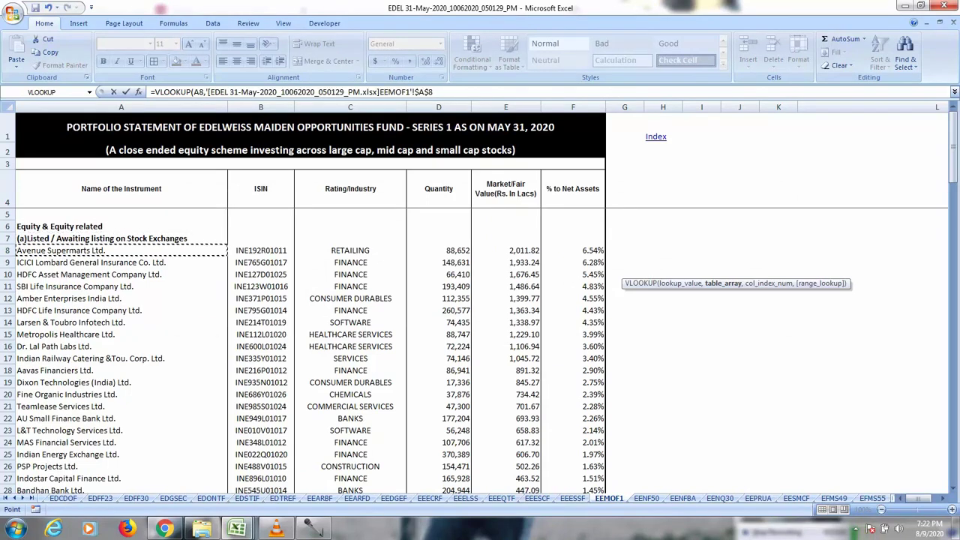
{"action": "key", "text": "shift+Right"}
{"action": "key", "text": "shift+Right"}
{"action": "key", "text": "shift+Right"}
{"action": "key", "text": "shift+Right"}
{"action": "key", "text": "shift+Right"}
{"action": "key", "text": "shift+Down"}
{"action": "key", "text": "shift+Down"}
{"action": "key", "text": "shift+Down"}
{"action": "key", "text": "shift+Down"}
{"action": "key", "text": "shift+Down"}
{"action": "key", "text": "shift+Down"}
{"action": "key", "text": "shift+Down"}
{"action": "key", "text": "shift+Down"}
{"action": "key", "text": "shift+Down"}
{"action": "key", "text": "shift+Down"}
{"action": "key", "text": "shift+Down"}
{"action": "key", "text": "shift+Down"}
{"action": "key", "text": "shift+Down"}
{"action": "key", "text": "shift+Down"}
{"action": "key", "text": "shift+Down"}
{"action": "key", "text": "shift+Down"}
{"action": "key", "text": "shift+Down"}
{"action": "key", "text": "shift+Down"}
{"action": "key", "text": "shift+Down"}
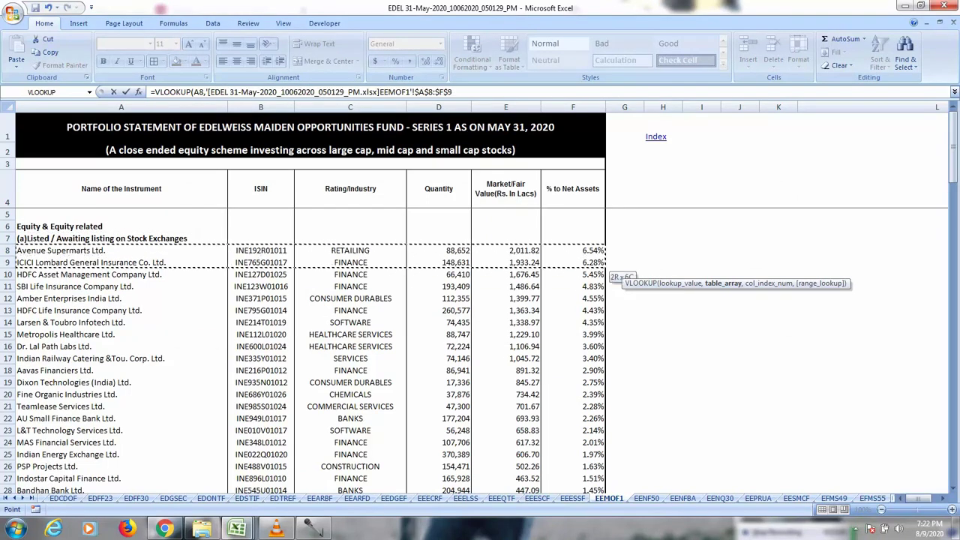
{"action": "key", "text": "shift+Down"}
{"action": "key", "text": "shift+Down"}
{"action": "key", "text": "shift+Down"}
{"action": "key", "text": "shift+Down"}
{"action": "key", "text": "shift+Down"}
{"action": "key", "text": "shift+Down"}
{"action": "key", "text": "shift+Down"}
{"action": "key", "text": "shift+Down"}
{"action": "key", "text": "shift+Down"}
{"action": "key", "text": "shift+Down"}
{"action": "key", "text": "shift+Down"}
{"action": "key", "text": "shift+Down"}
{"action": "key", "text": "shift+Down"}
{"action": "key", "text": "shift+Down"}
{"action": "key", "text": "shift+Down"}
{"action": "key", "text": "shift+Down"}
{"action": "key", "text": "shift+Down"}
{"action": "key", "text": "shift+Down"}
{"action": "key", "text": "shift+Down"}
{"action": "key", "text": "shift+Down"}
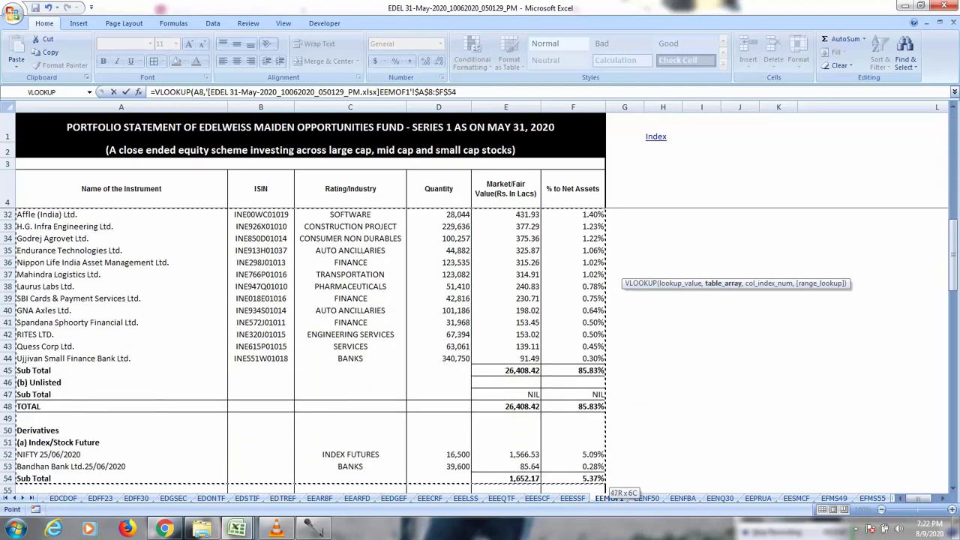
{"action": "key", "text": "shift+Up"}
{"action": "key", "text": "shift+Up"}
{"action": "key", "text": "shift+Up"}
{"action": "key", "text": "shift+Up"}
{"action": "key", "text": "shift+Up"}
{"action": "key", "text": "shift+Up"}
{"action": "key", "text": "shift+Up"}
{"action": "key", "text": "shift+Up"}
{"action": "key", "text": "shift+Up"}
{"action": "key", "text": "shift+Up"}
{"action": "key", "text": "shift+Down"}
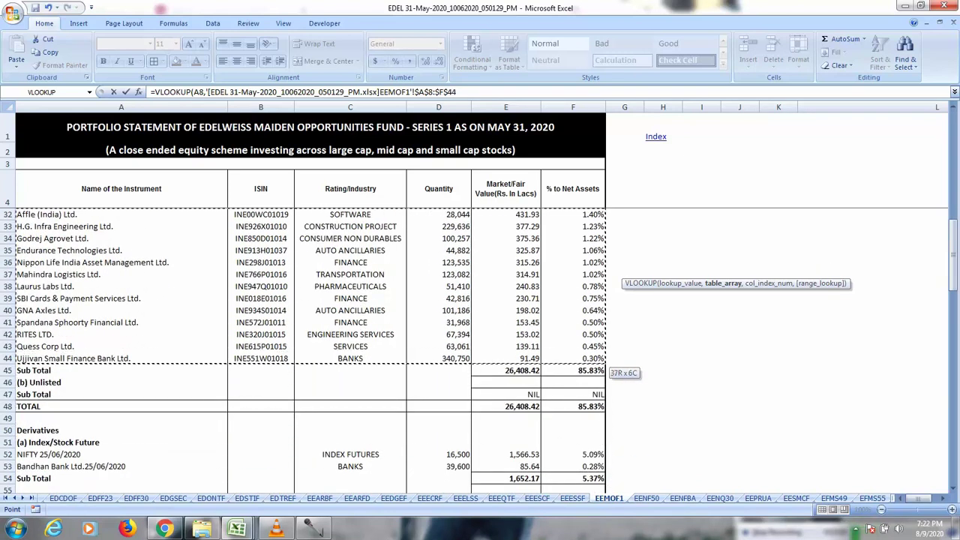
Complete the lookup with column 6 and exact match 0, and fill it down column G beside the June holdings.
{"action": "type", "text": ","}
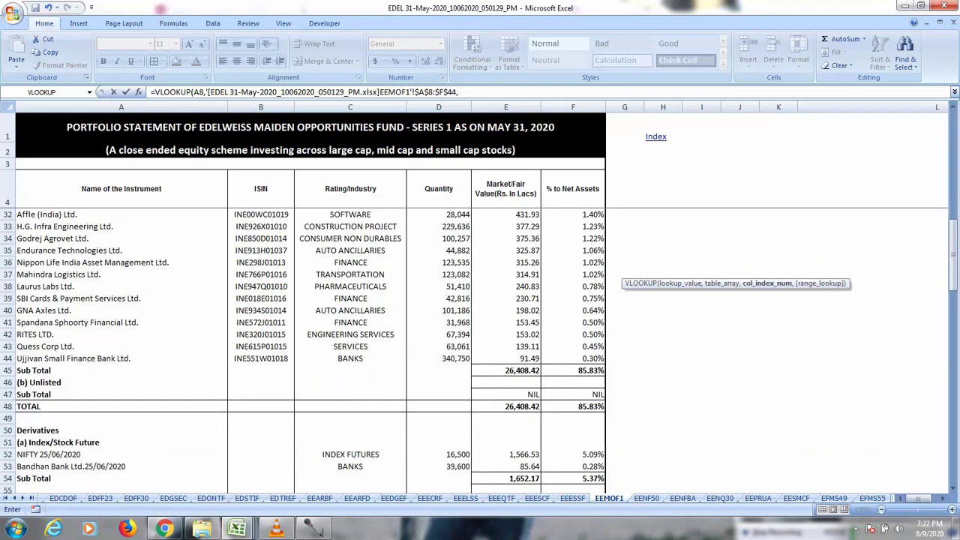
{"action": "type", "text": "6,0"}
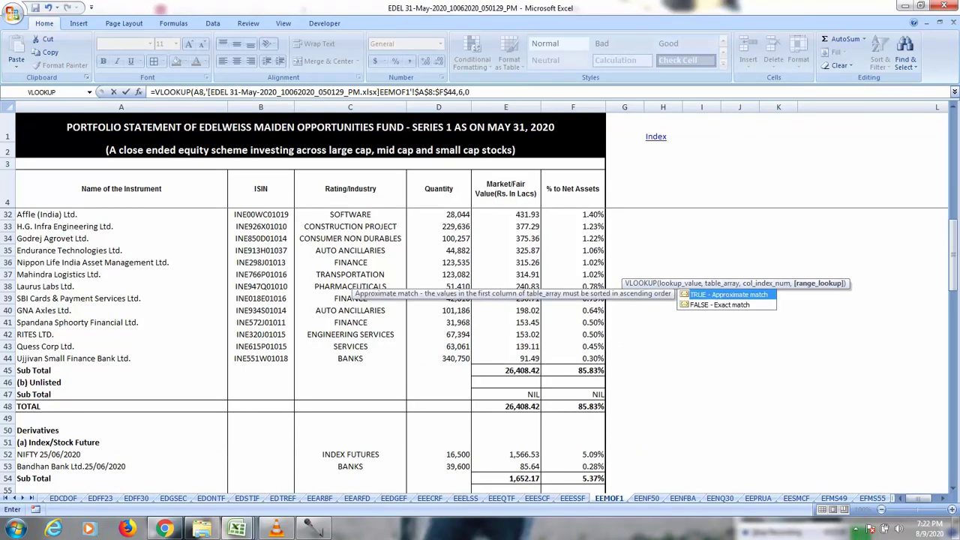
{"action": "key", "text": "Return"}
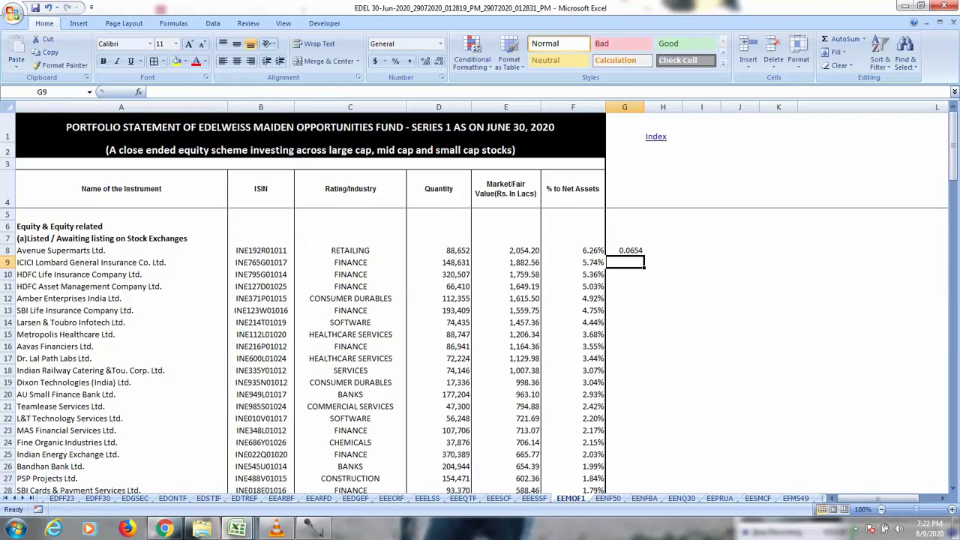
{"action": "key", "text": "Up"}
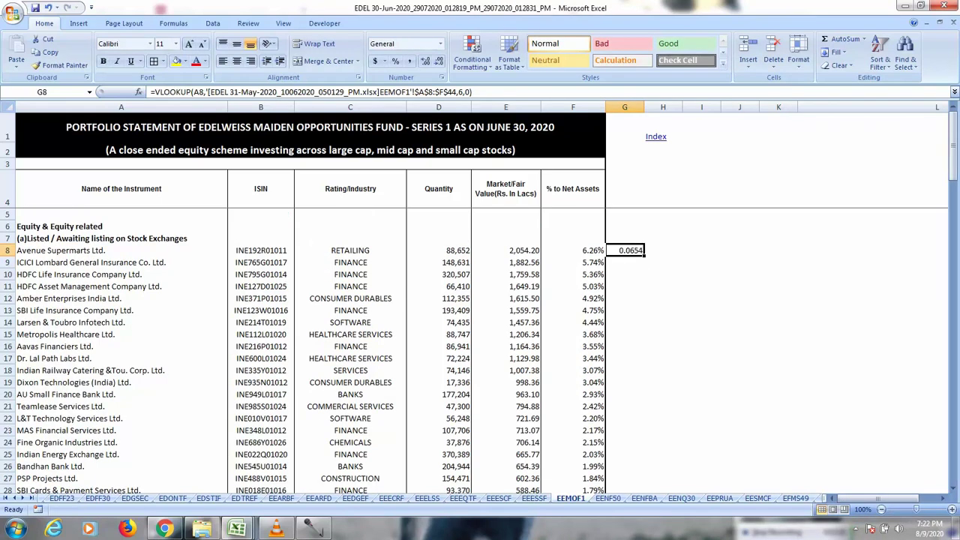
{"action": "double_click", "coordinate": [644, 256]}
{"action": "scroll", "coordinate": [651, 419], "scroll_direction": "down", "scroll_amount": 8}
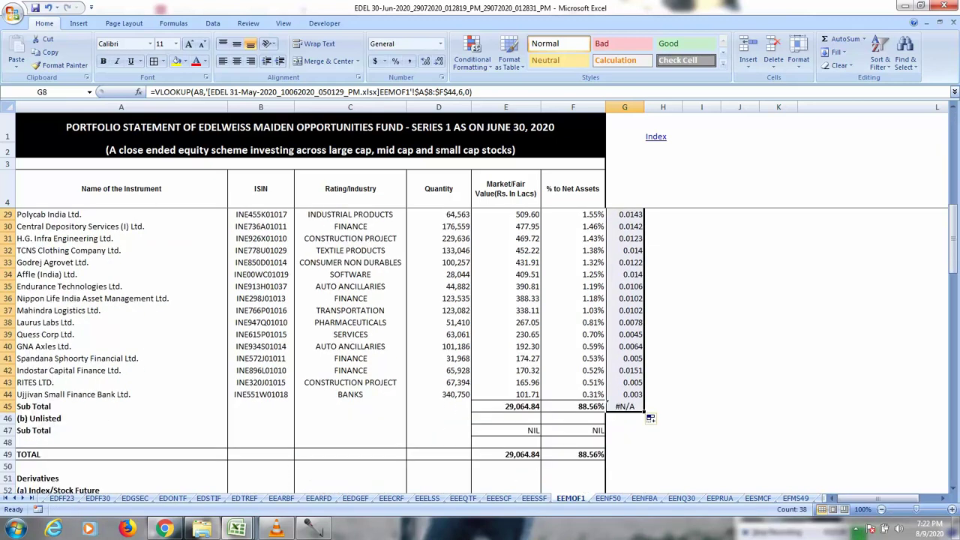
{"action": "scroll", "coordinate": [651, 419], "scroll_direction": "up", "scroll_amount": 8}
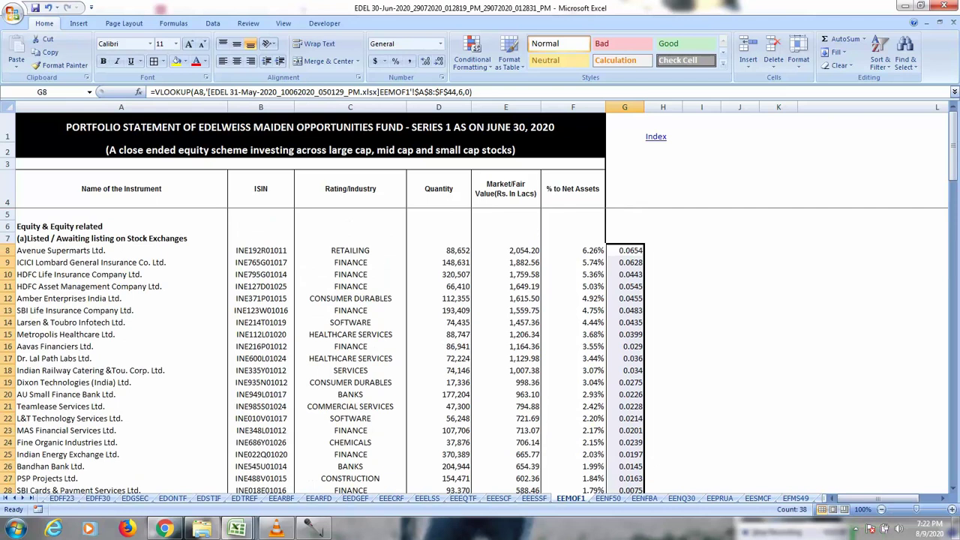
Look through the June workbook's fund sheets following EEMOF1, and go back to the EEESSF sheet.
{"action": "key", "text": "ctrl+Page_Down"}
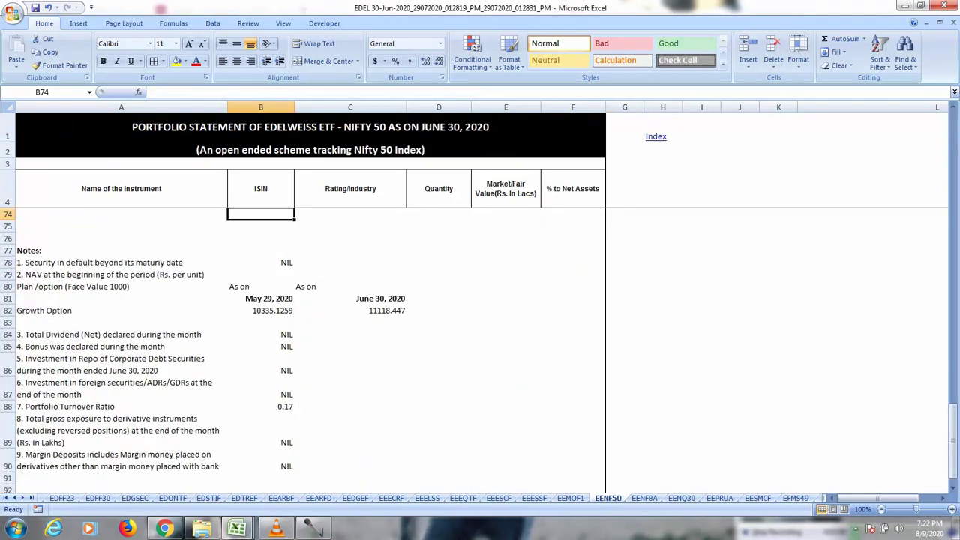
{"action": "key", "text": "ctrl+Page_Down"}
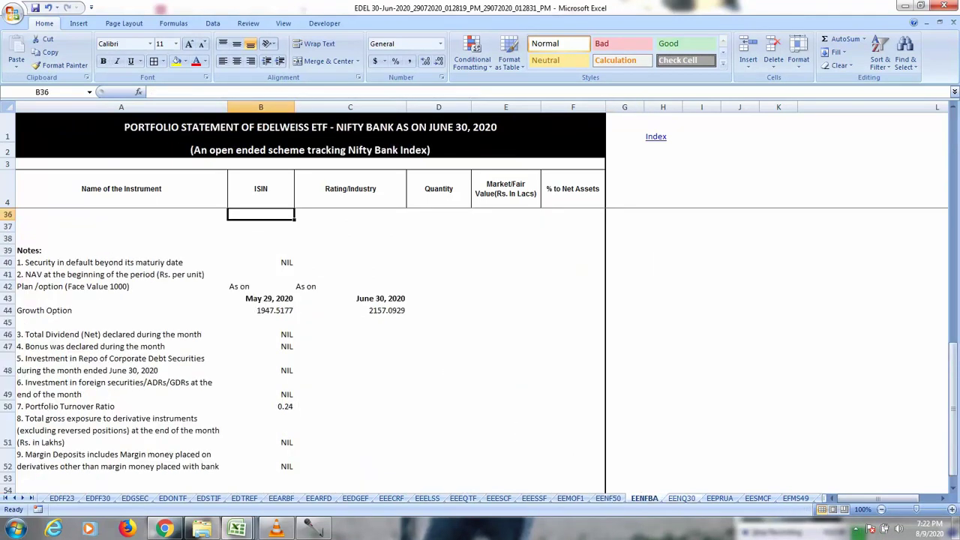
{"action": "key", "text": "ctrl+Page_Down"}
{"action": "key", "text": "ctrl+Page_Up"}
{"action": "key", "text": "ctrl+Page_Up"}
{"action": "key", "text": "ctrl+Page_Up"}
{"action": "key", "text": "ctrl+Page_Up"}
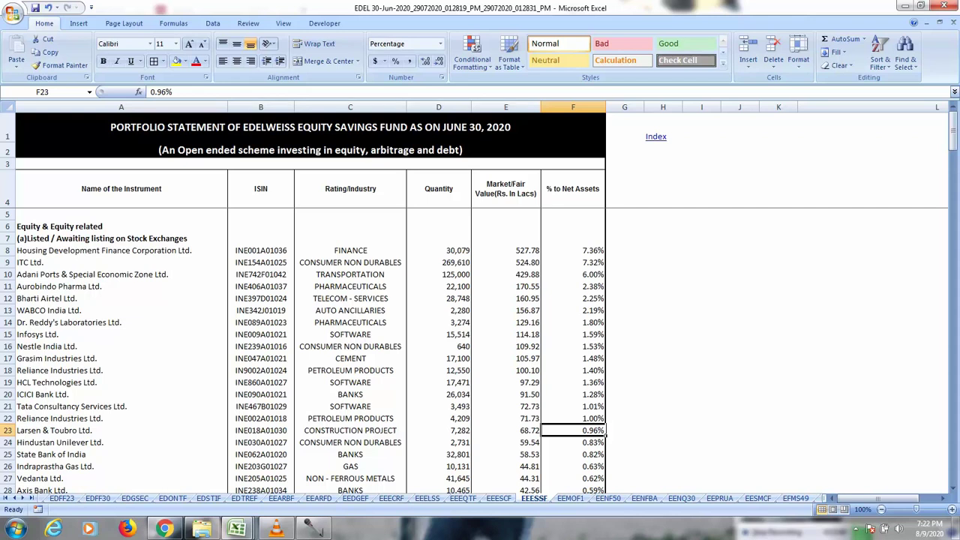
Bring up the EEESSF sheet in the May workbook, and select cell G8 on the June EEESSF sheet.
{"action": "key", "text": "alt+Tab"}
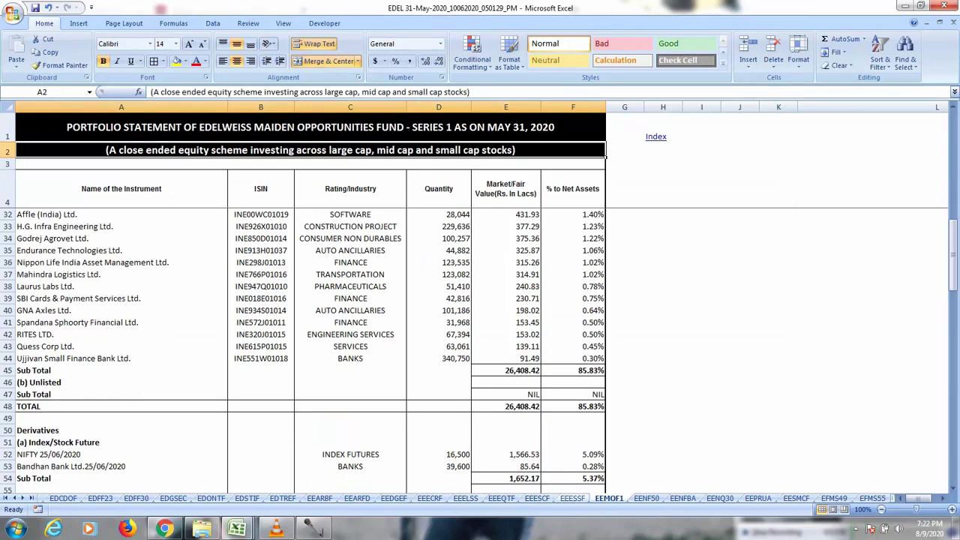
{"action": "key", "text": "ctrl+Page_Up"}
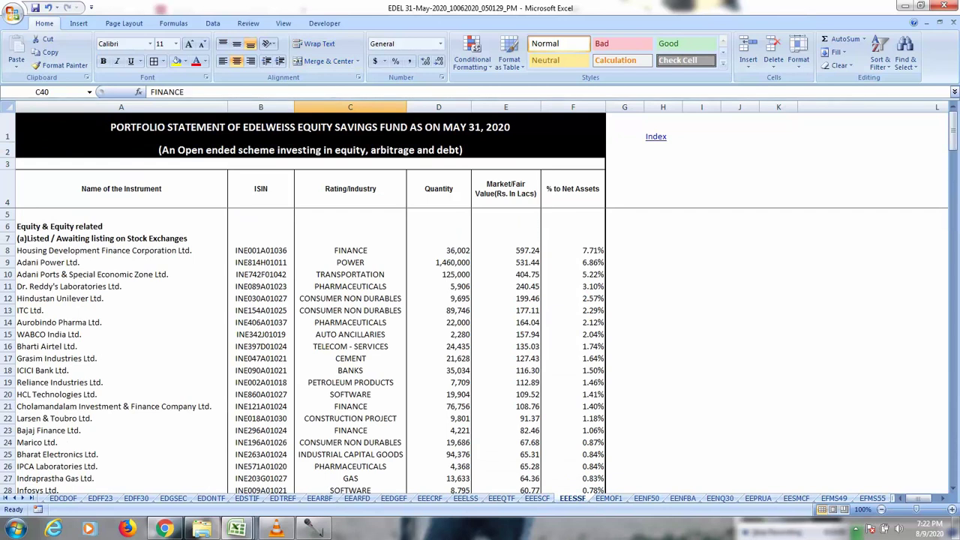
{"action": "key", "text": "ctrl+Tab"}
{"action": "left_click", "coordinate": [625, 251]}
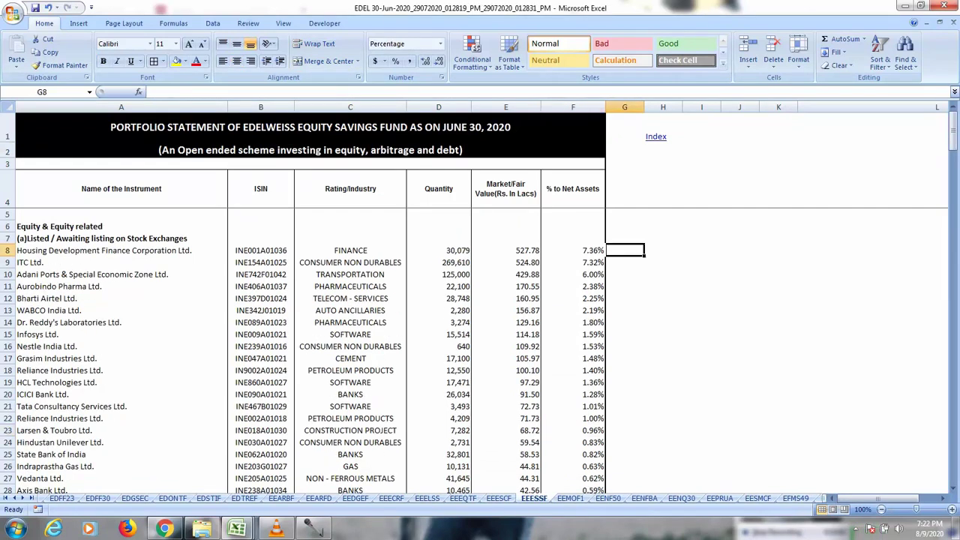
{"action": "type", "text": "=vl"}
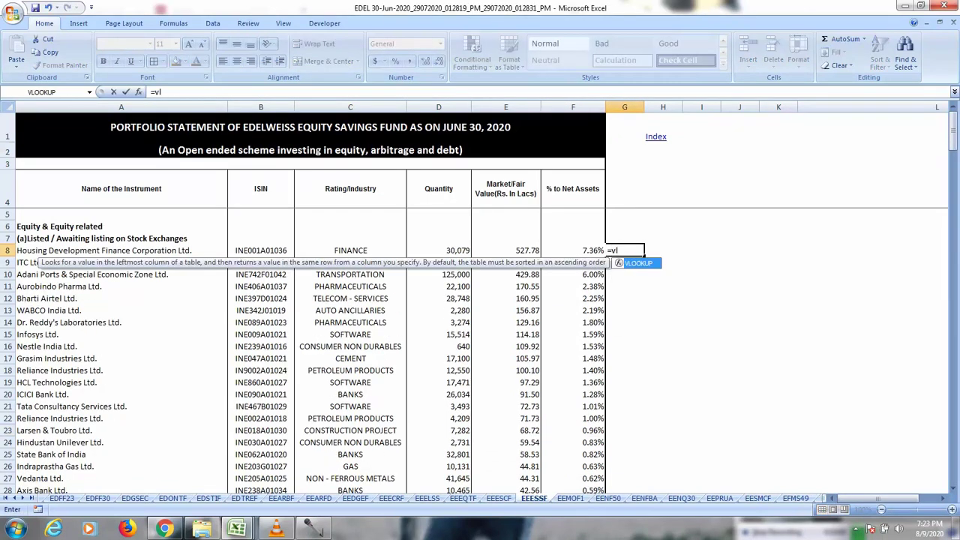
{"action": "key", "text": "Return"}
{"action": "key", "text": "Up"}
{"action": "key", "text": "Delete"}
Start a VLOOKUP formula in G8 of the June EEESSF sheet, with A8 as the lookup value.
{"action": "type", "text": "=vl"}
{"action": "key", "text": "Tab"}
{"action": "key", "text": "Left"}
{"action": "key", "text": "Left"}
{"action": "key", "text": "Left"}
{"action": "key", "text": "Left"}
{"action": "key", "text": "Left"}
{"action": "key", "text": "Left"}
{"action": "type", "text": ","}
Complete the lookup with May EEESSF range A8:F73, column 6 and exact match 0, and fill it down column G.
{"action": "key", "text": "alt+Tab"}
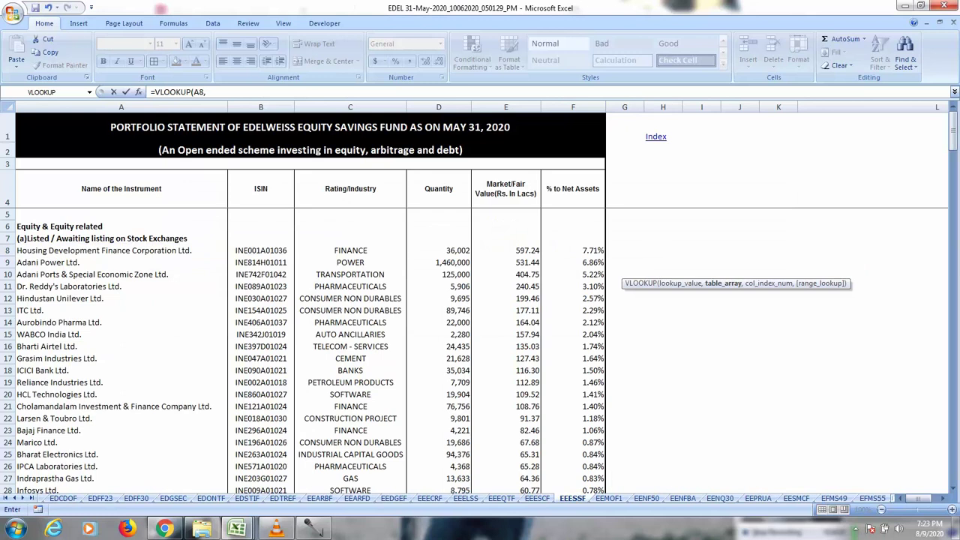
{"action": "left_click_drag", "start_coordinate": [120, 250], "coordinate": [611, 464]}
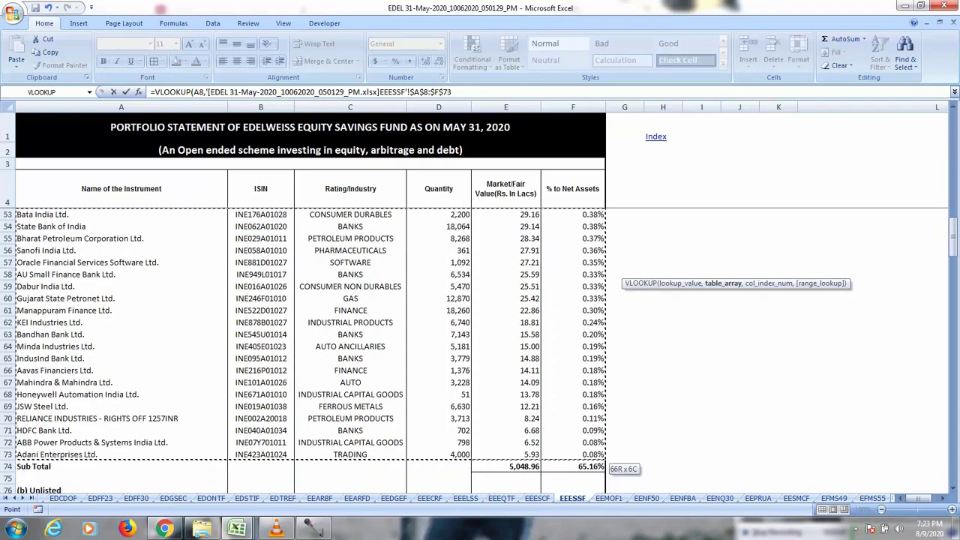
{"action": "type", "text": ",6,0)"}
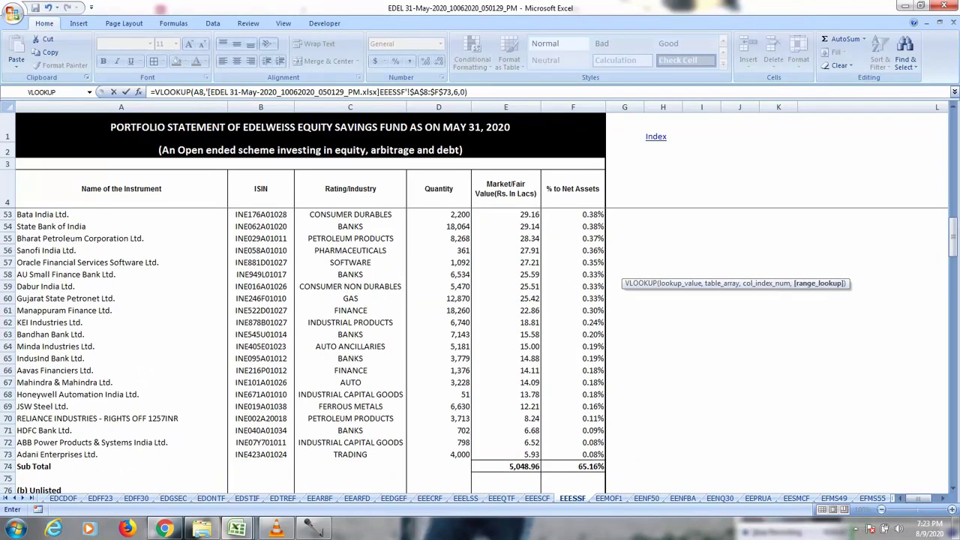
{"action": "key", "text": "Return"}
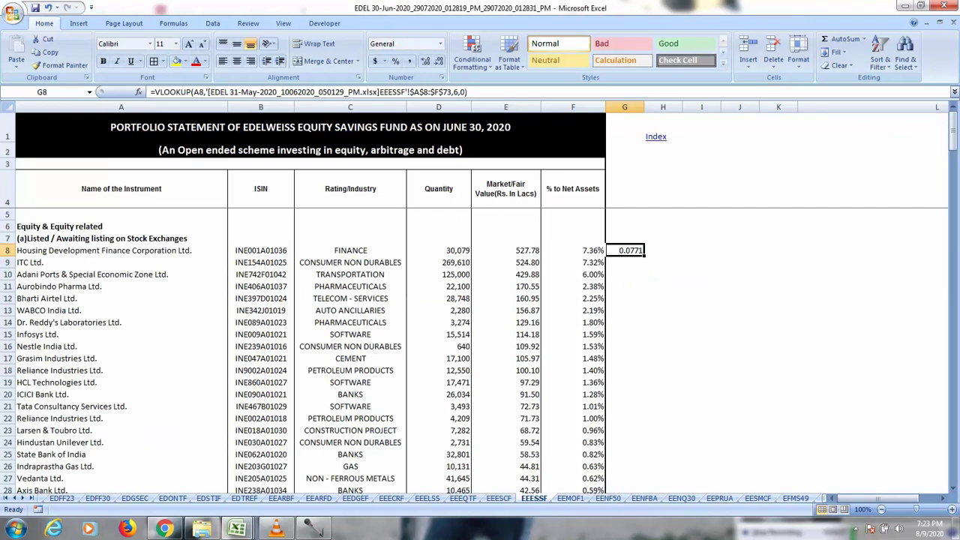
{"action": "double_click", "coordinate": [643, 256]}
{"action": "scroll", "coordinate": [651, 451], "scroll_direction": "down", "scroll_amount": 8}
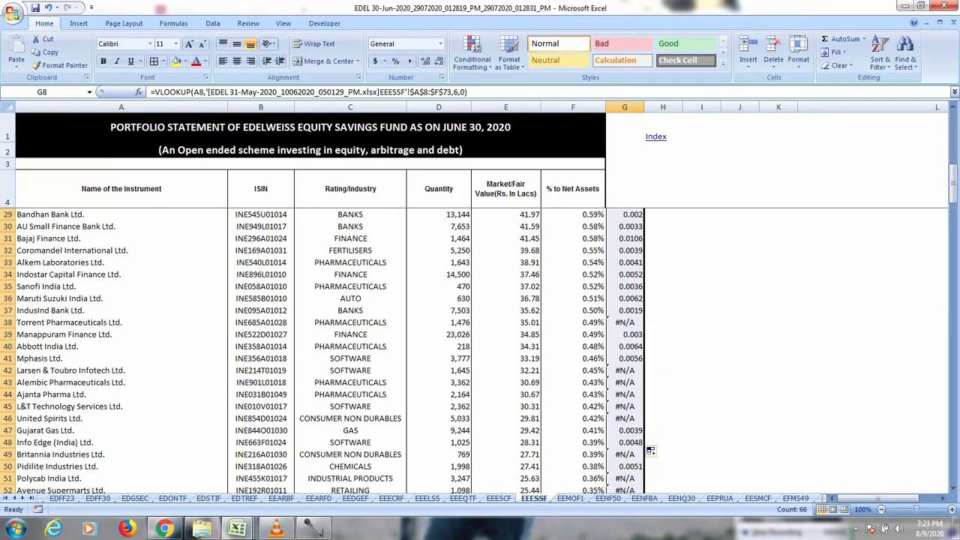
Make the unmatched holdings in A42:G46 and the Britannia Industries row bold.
{"action": "left_click_drag", "start_coordinate": [75, 370], "coordinate": [630, 417]}
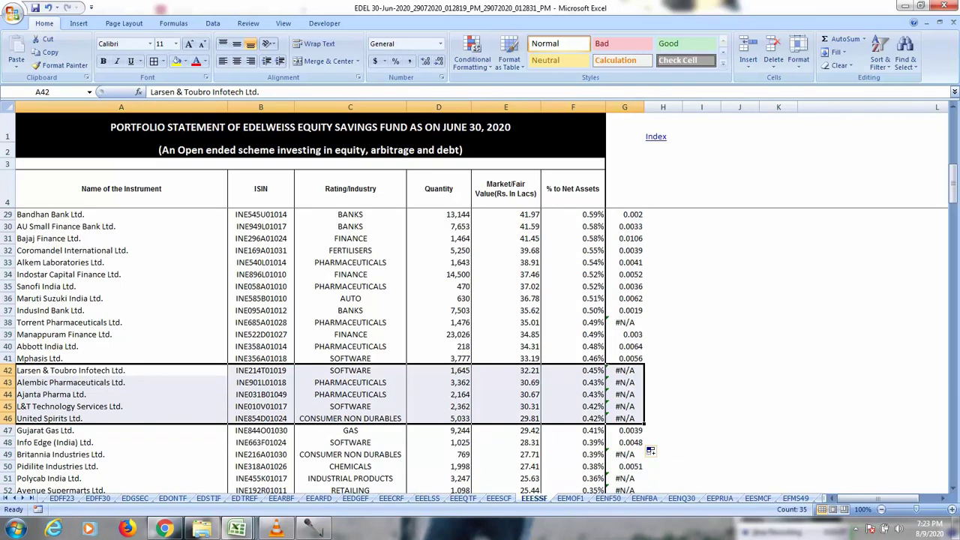
{"action": "key", "text": "ctrl+b"}
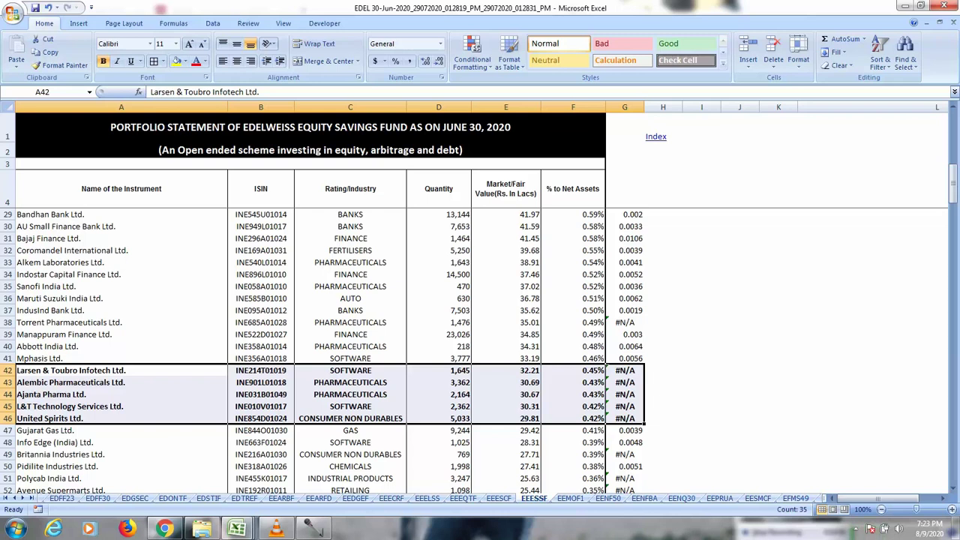
{"action": "scroll", "coordinate": [480, 345], "scroll_direction": "down", "scroll_amount": 4}
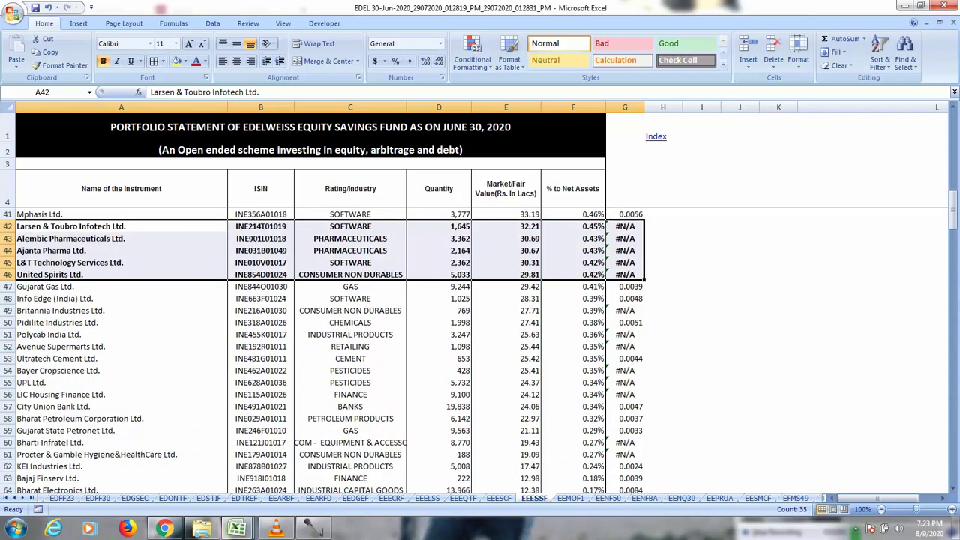
{"action": "left_click", "coordinate": [120, 311]}
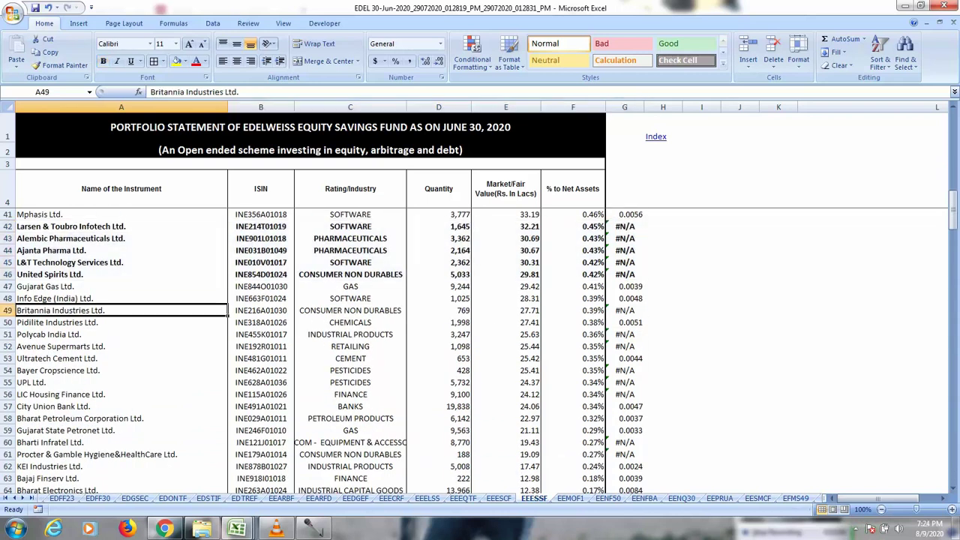
{"action": "key", "text": "shift+space"}
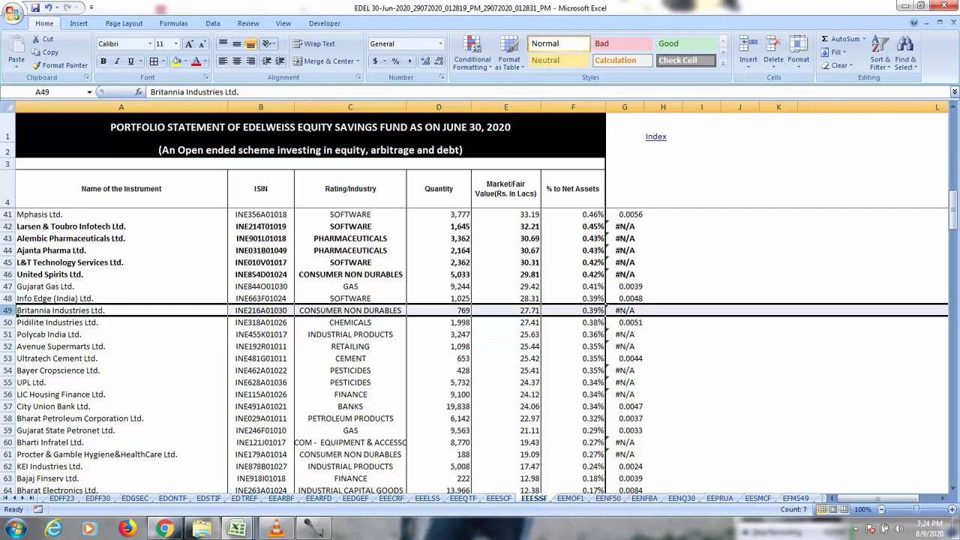
{"action": "key", "text": "ctrl+b"}
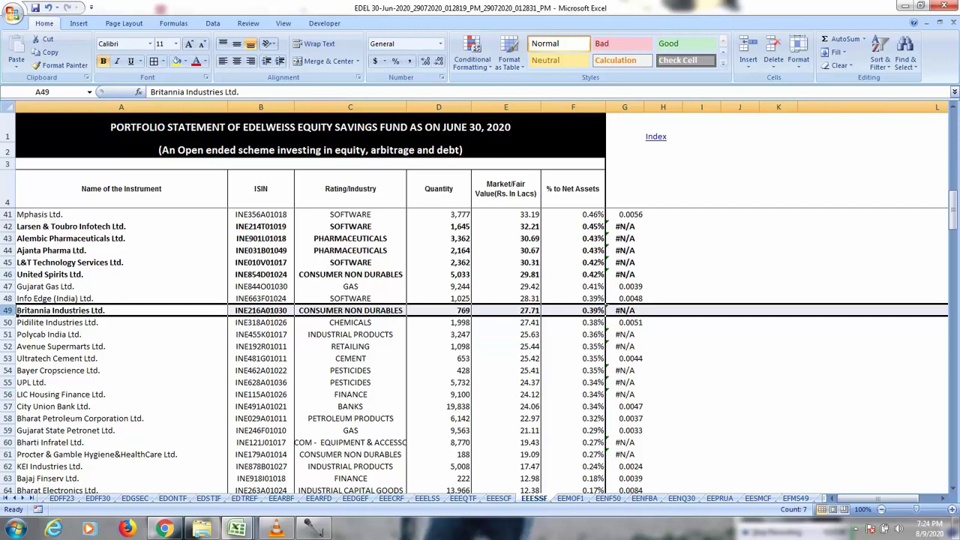
Make the unmatched Polycab India and Avenue Supermarts rows, 51 and 52, bold.
{"action": "left_click", "coordinate": [121, 335]}
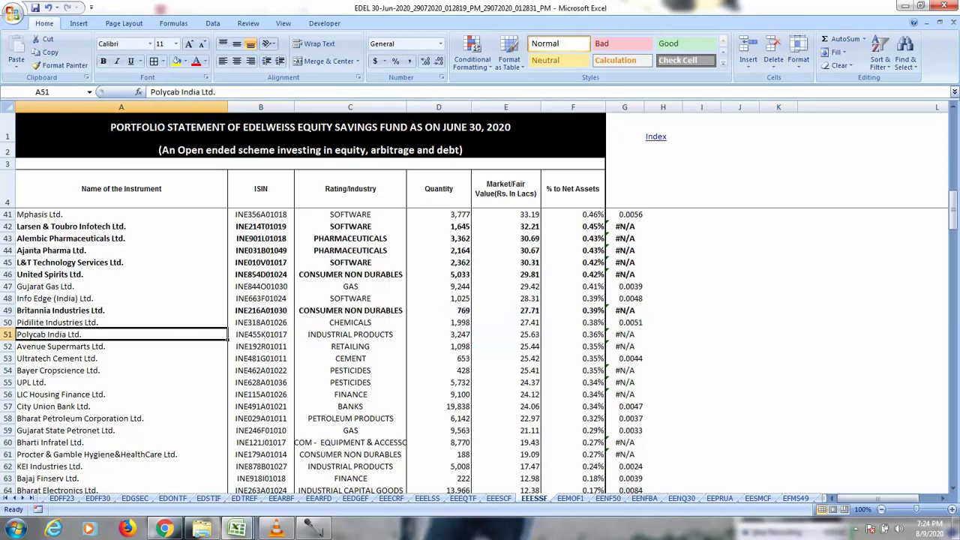
{"action": "key", "text": "shift+Down"}
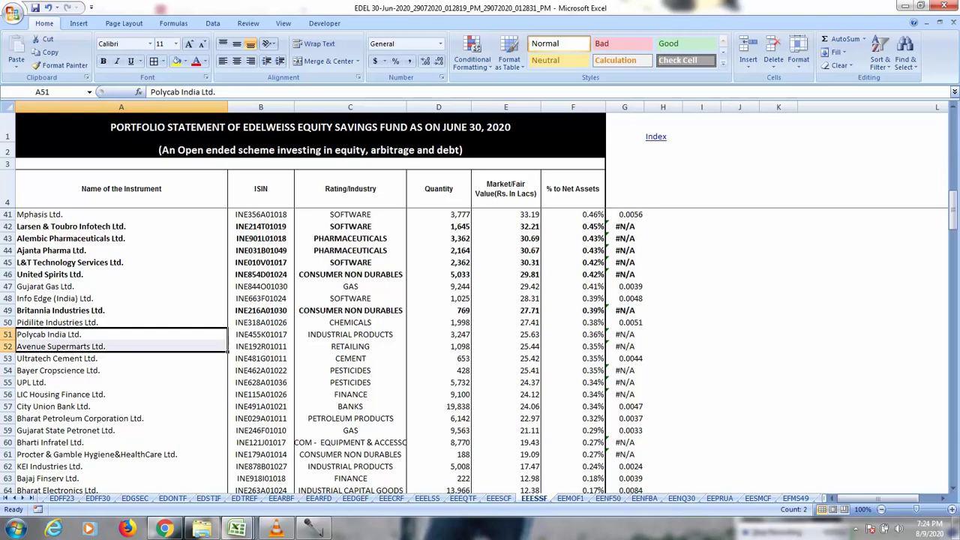
{"action": "key", "text": "shift+space"}
{"action": "key", "text": "ctrl+b"}
Check the remaining unmatched holdings from UPL and LIC Housing Finance down to Ingersoll Rand (India).
{"action": "left_click", "coordinate": [121, 383]}
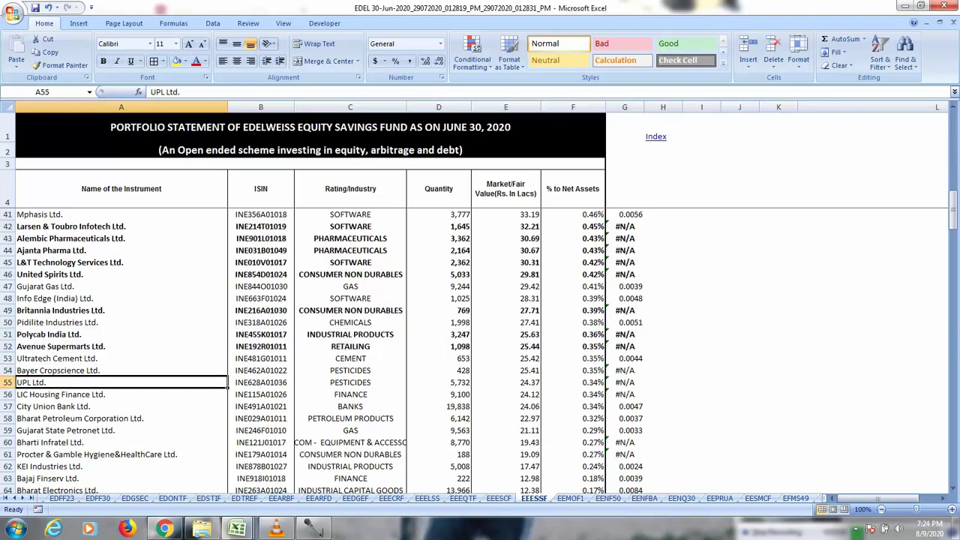
{"action": "key", "text": "Down"}
{"action": "scroll", "coordinate": [310, 353], "scroll_direction": "down", "scroll_amount": 4}
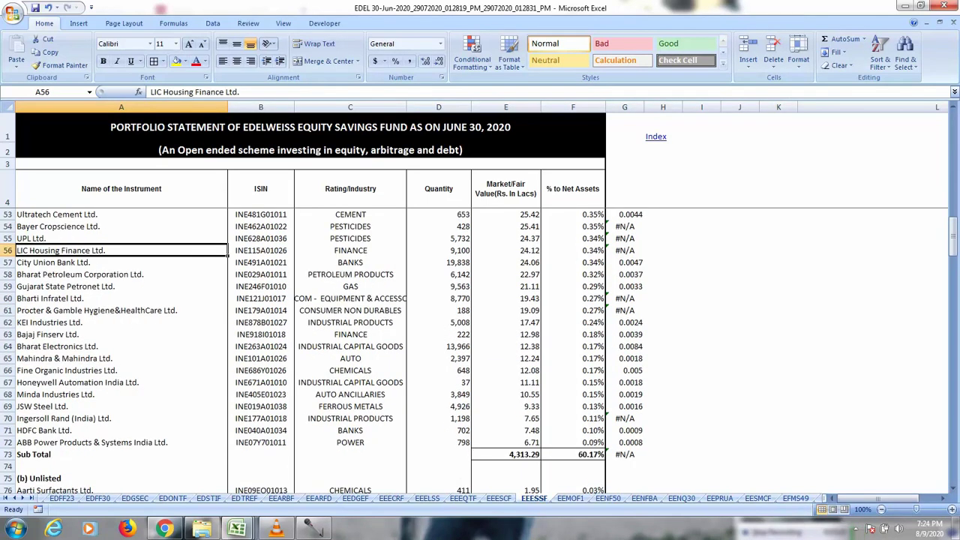
{"action": "left_click", "coordinate": [121, 419]}
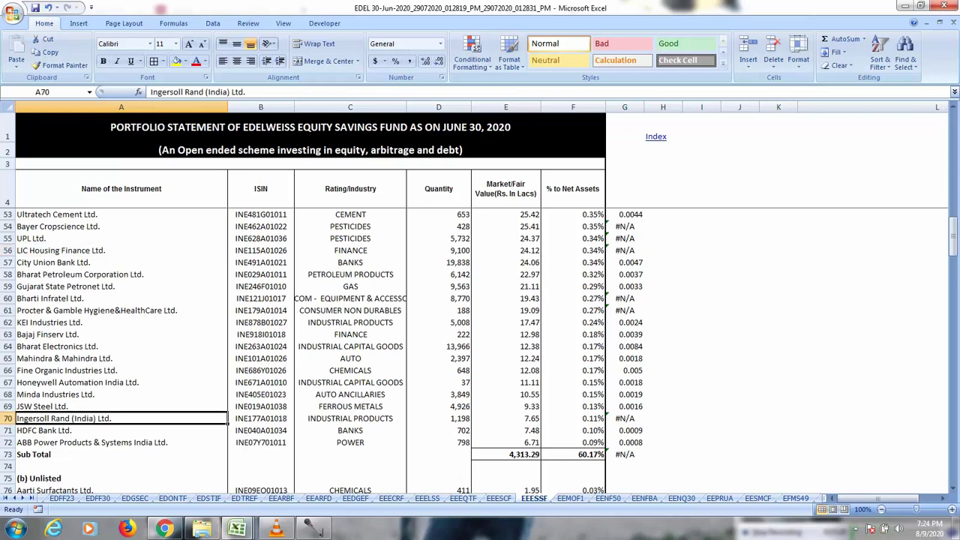
Check the last listed holdings on the June EEESSF sheet, and view the June EEESCF and EEEQTF fund sheets.
{"action": "left_click", "coordinate": [121, 455]}
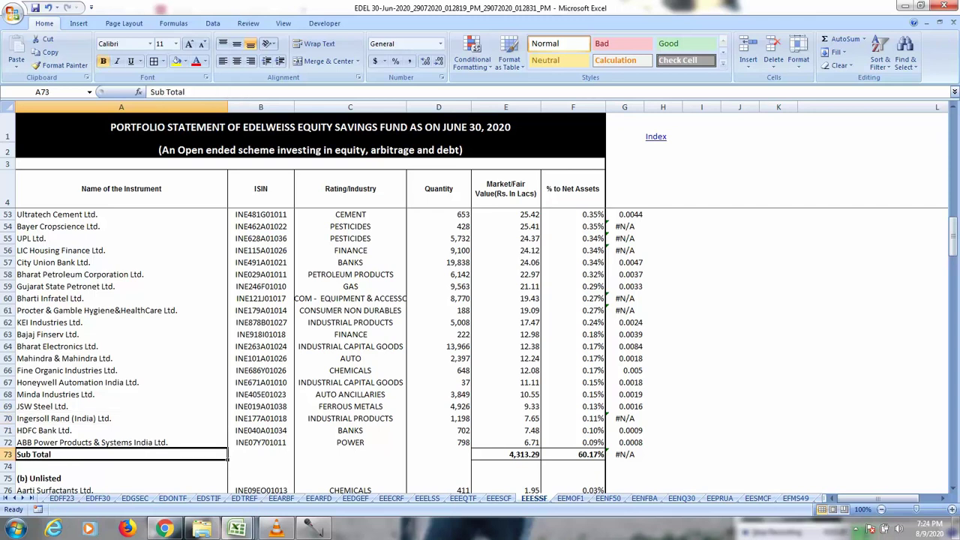
{"action": "left_click", "coordinate": [121, 443]}
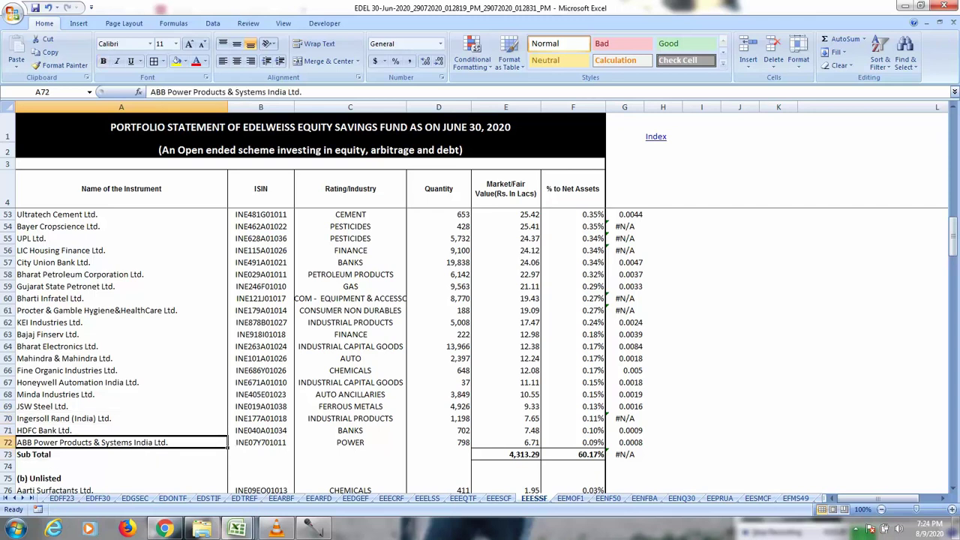
{"action": "scroll", "coordinate": [480, 345], "scroll_direction": "up", "scroll_amount": 16}
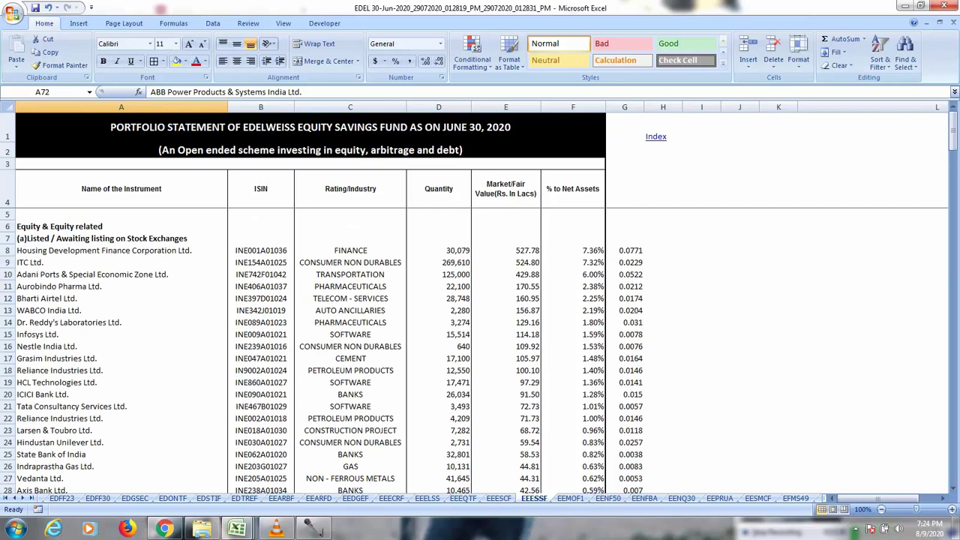
{"action": "left_click", "coordinate": [499, 498]}
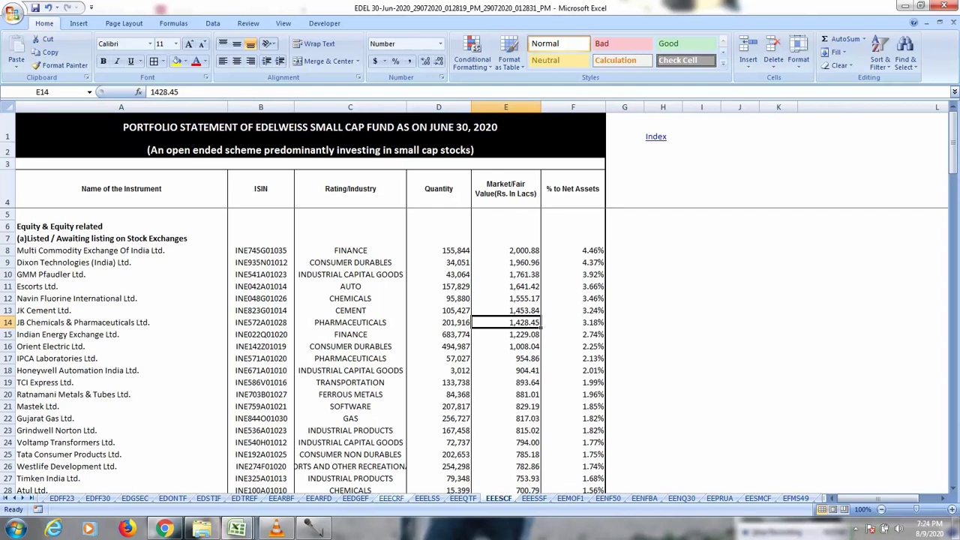
{"action": "left_click", "coordinate": [428, 498]}
{"action": "key", "text": "ctrl+Page_Down"}
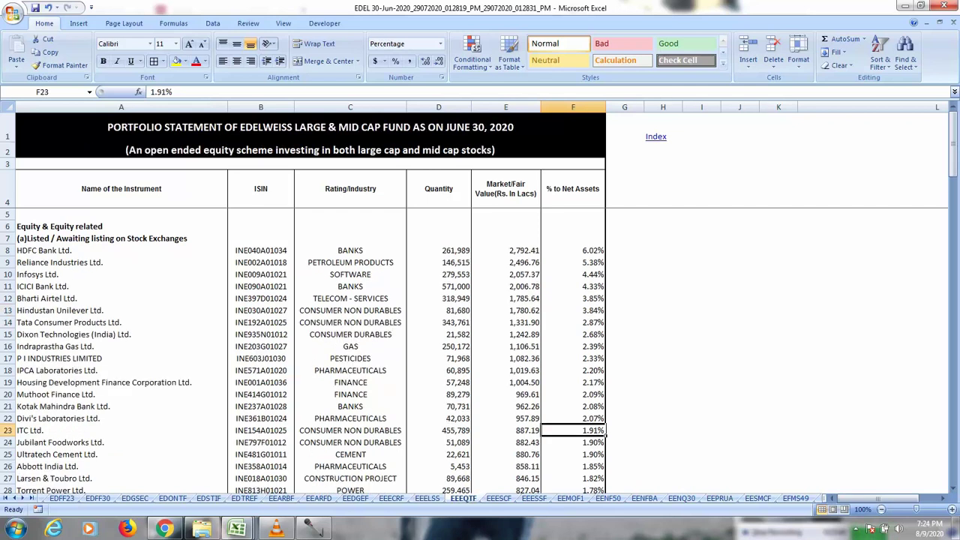
Delete the EENQ30 sheet, the Nifty 100 Quality 30 ETF statement, from the June workbook.
{"action": "left_click", "coordinate": [683, 498]}
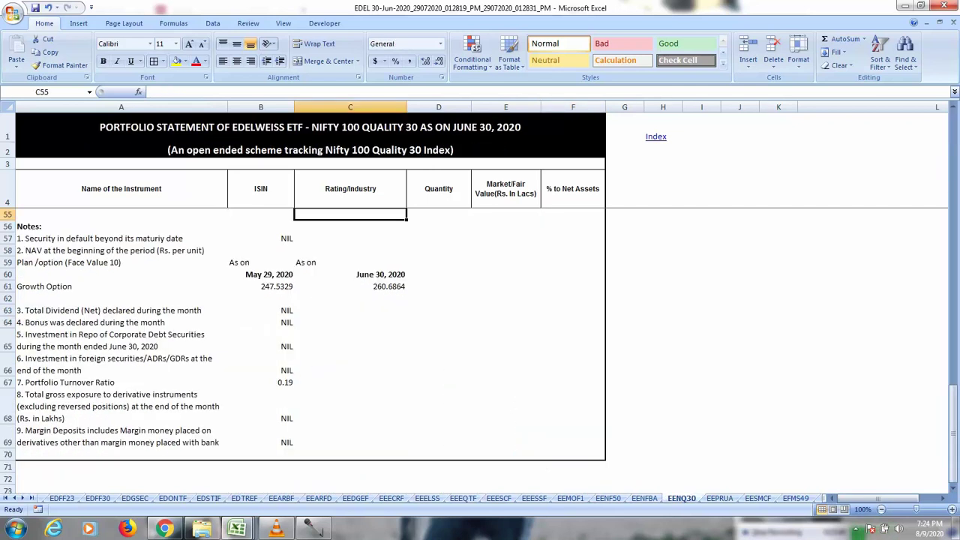
{"action": "right_click", "coordinate": [679, 498]}
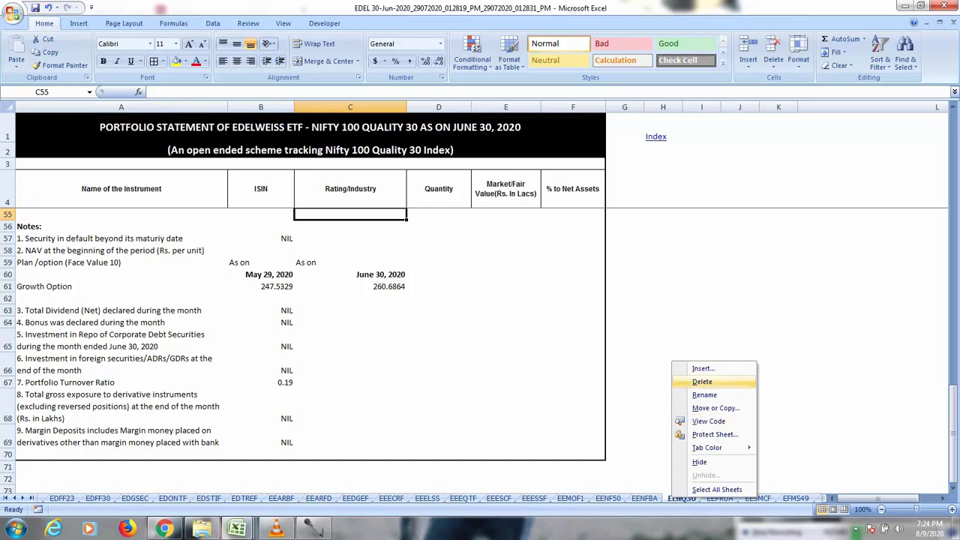
{"action": "left_click", "coordinate": [705, 382]}
{"action": "key", "text": "Return"}
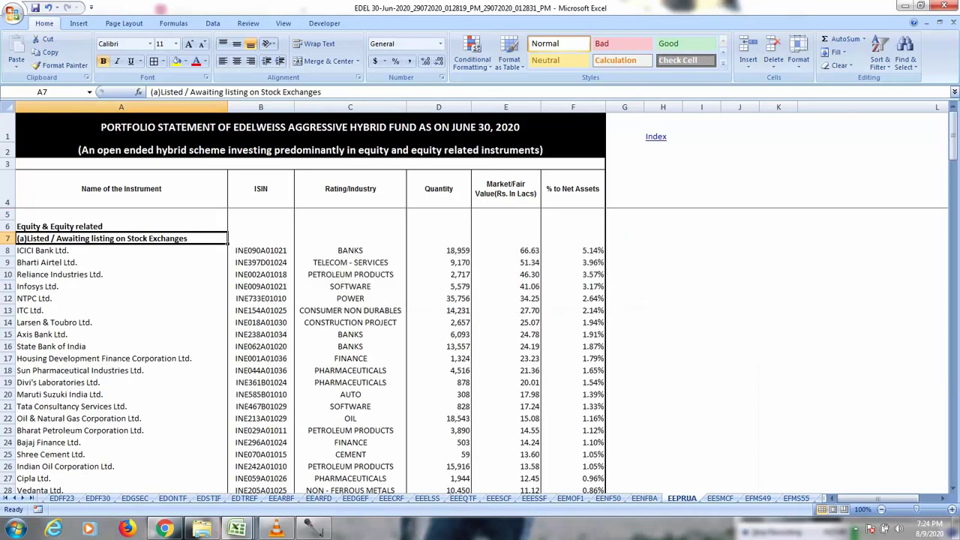
Bring up the EEESCF small cap sheet in both the June and May workbooks, with June cell G8 selected for the lookup.
{"action": "left_click", "coordinate": [499, 498]}
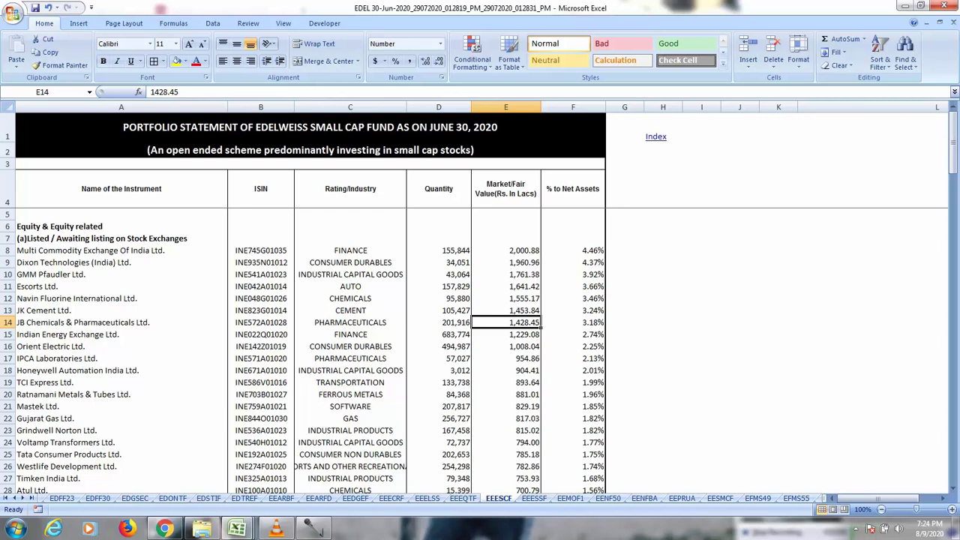
{"action": "left_click", "coordinate": [625, 251]}
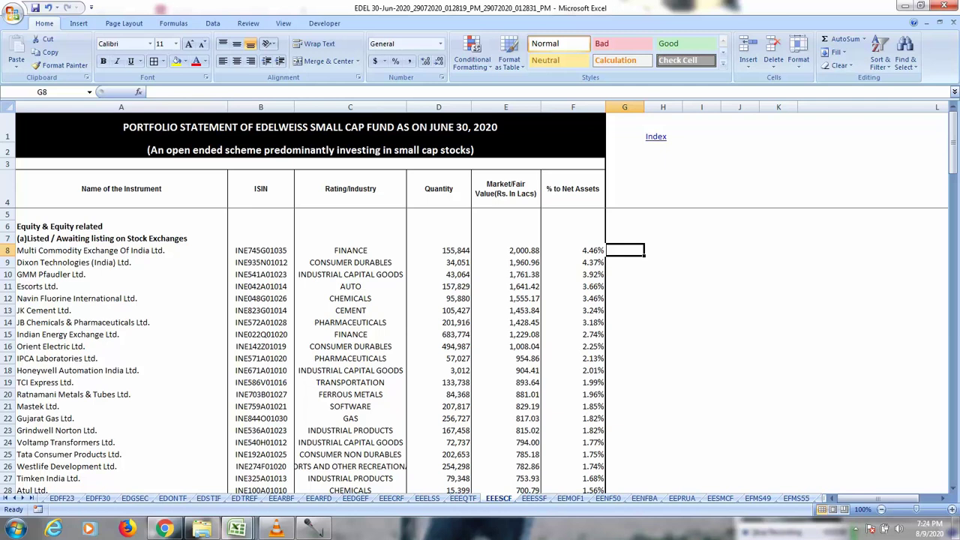
{"action": "key", "text": "alt+Tab"}
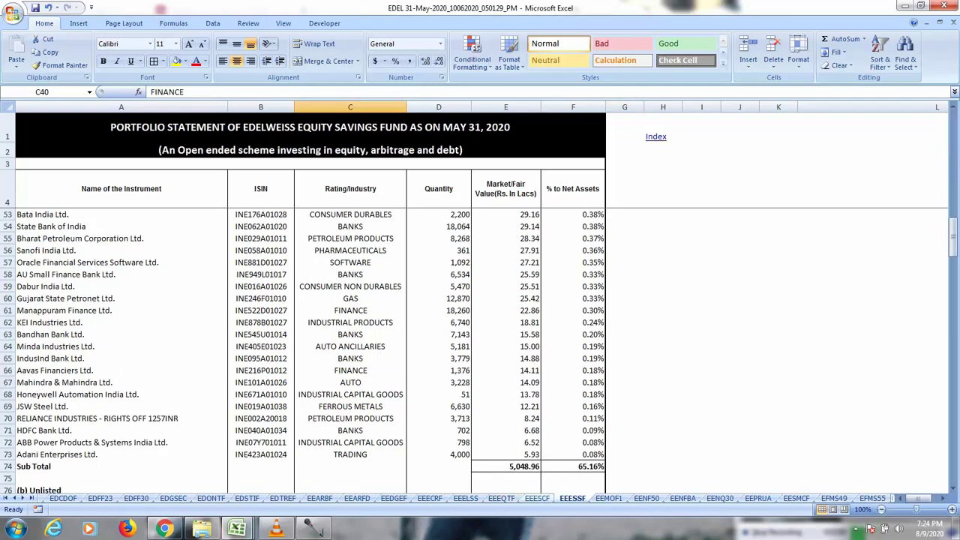
{"action": "key", "text": "ctrl+Page_Up"}
{"action": "scroll", "coordinate": [300, 353], "scroll_direction": "up", "scroll_amount": 20}
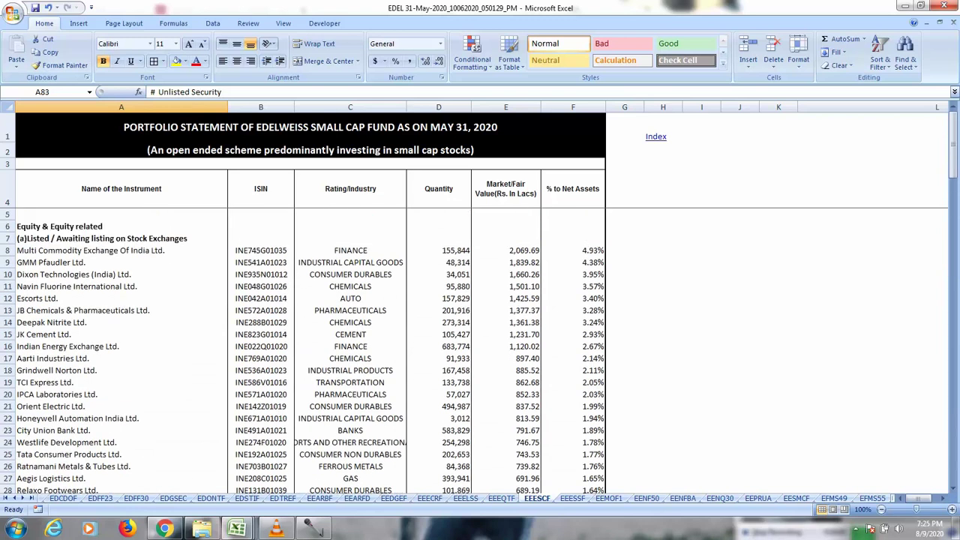
{"action": "left_click", "coordinate": [625, 251]}
{"action": "key", "text": "alt+Tab"}
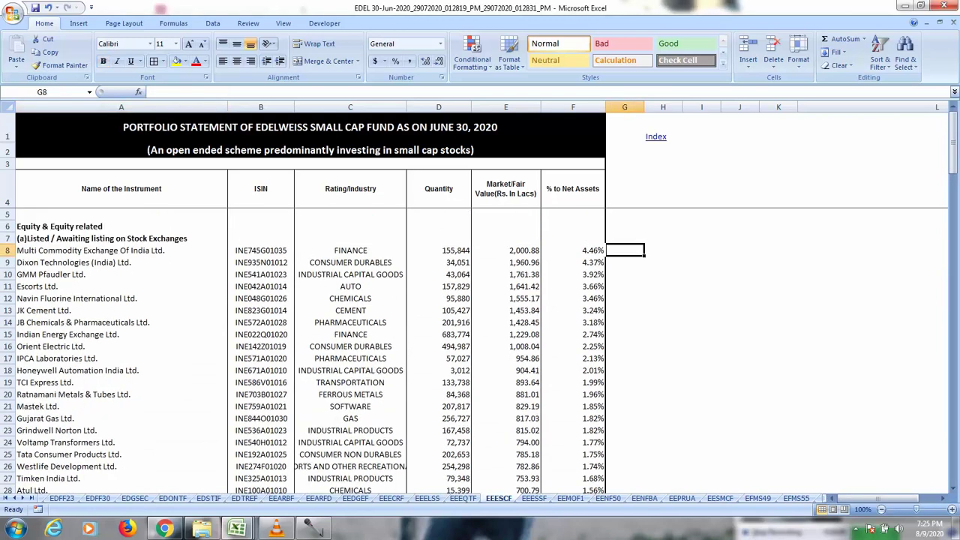
Start a VLOOKUP formula in June EEESCF cell G8 with A8 as the lookup value.
{"action": "type", "text": "=vl"}
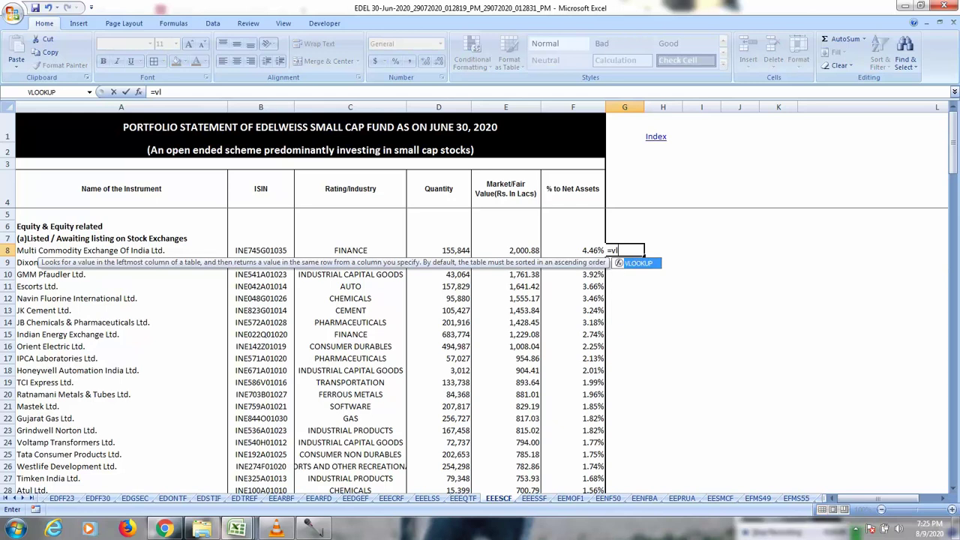
{"action": "key", "text": "Tab"}
{"action": "key", "text": "Left"}
{"action": "key", "text": "Left"}
{"action": "key", "text": "Left"}
{"action": "key", "text": "Left"}
{"action": "key", "text": "Left"}
{"action": "key", "text": "Left"}
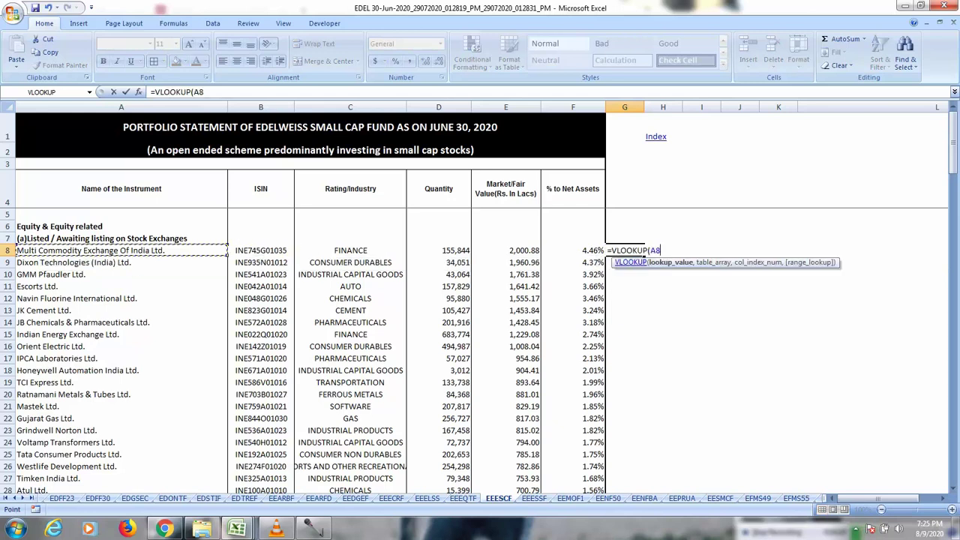
{"action": "type", "text": ","}
Complete the lookup with May EEESCF range A8:F66, column 6 and exact match 0, and fill it down column G.
{"action": "key", "text": "alt+Tab"}
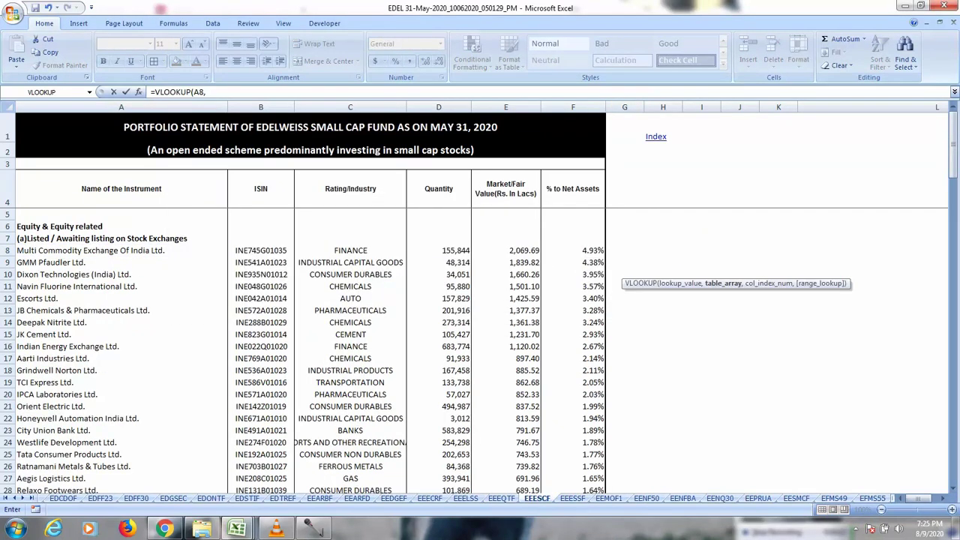
{"action": "left_click", "coordinate": [121, 250]}
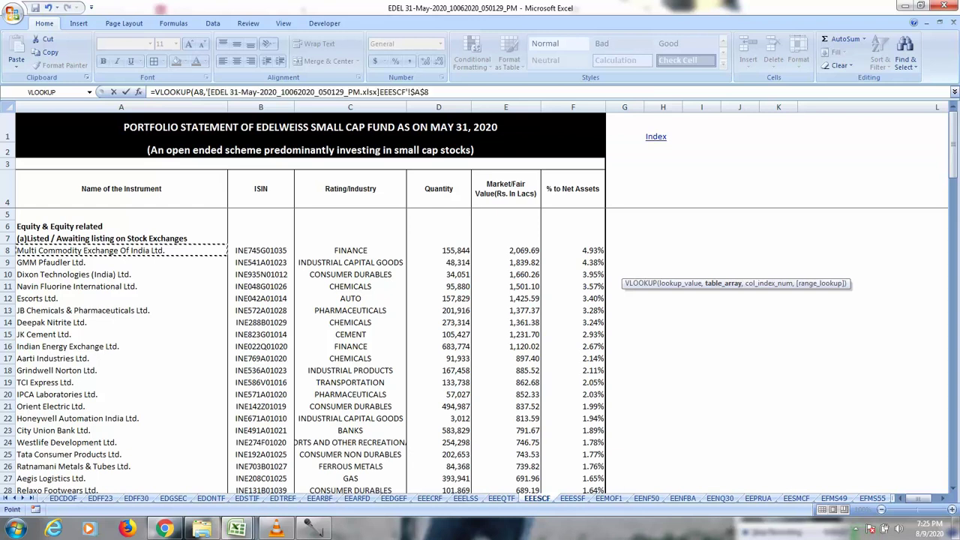
{"action": "left_click_drag", "start_coordinate": [121, 250], "coordinate": [614, 425]}
{"action": "type", "text": ",6"}
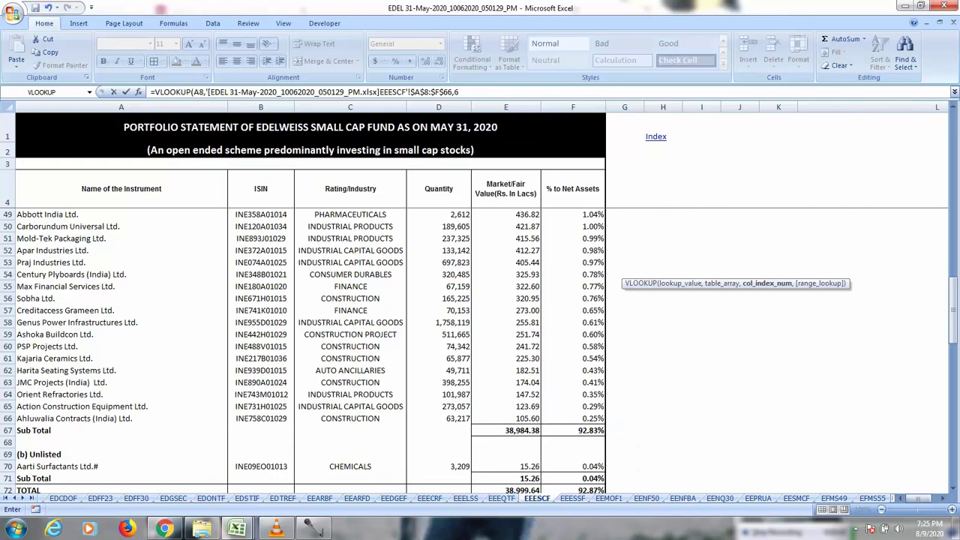
{"action": "type", "text": ",0"}
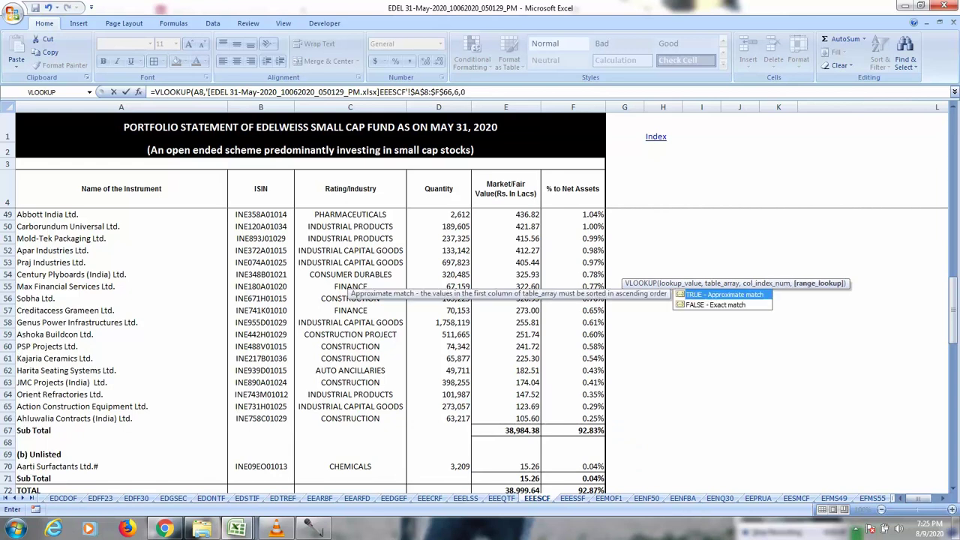
{"action": "key", "text": "Return"}
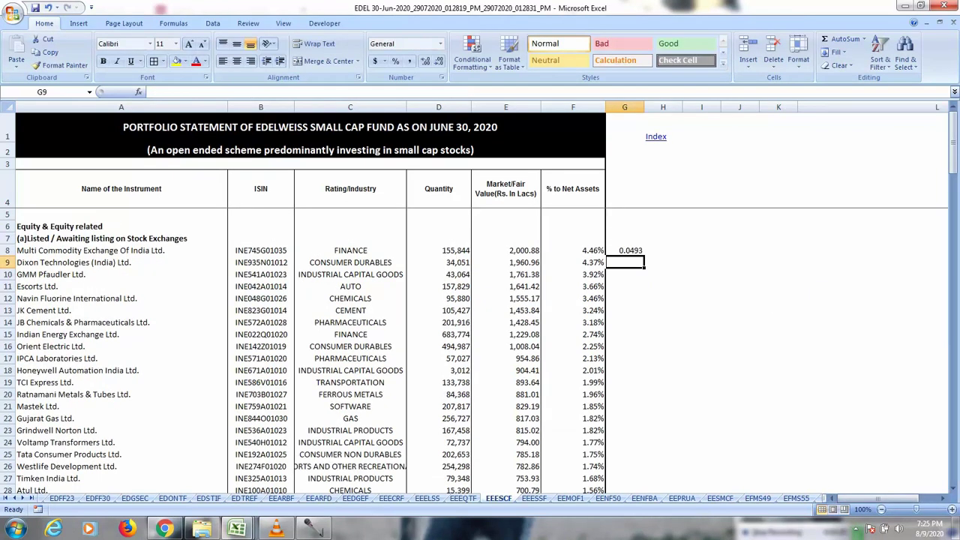
{"action": "key", "text": "Up"}
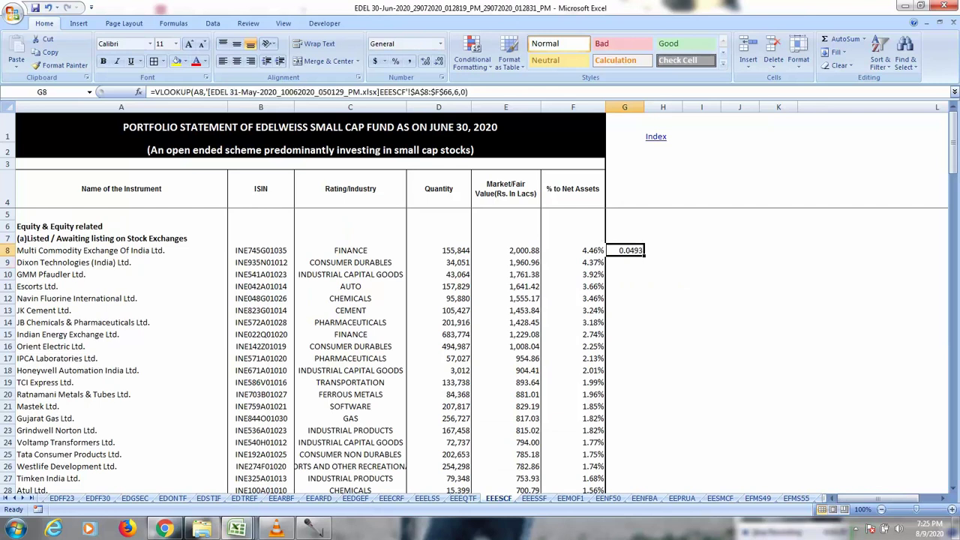
{"action": "double_click", "coordinate": [644, 256]}
Make the unmatched Great Eastern Shipping Company row 30 bold and check its net asset percentage and quantity.
{"action": "scroll", "coordinate": [650, 451], "scroll_direction": "down", "scroll_amount": 5}
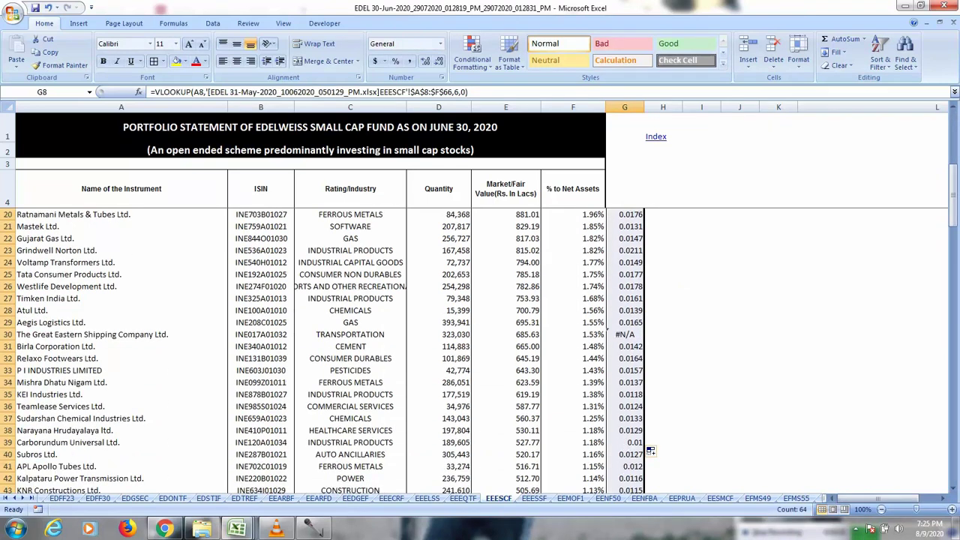
{"action": "left_click", "coordinate": [626, 347]}
{"action": "left_click", "coordinate": [122, 334]}
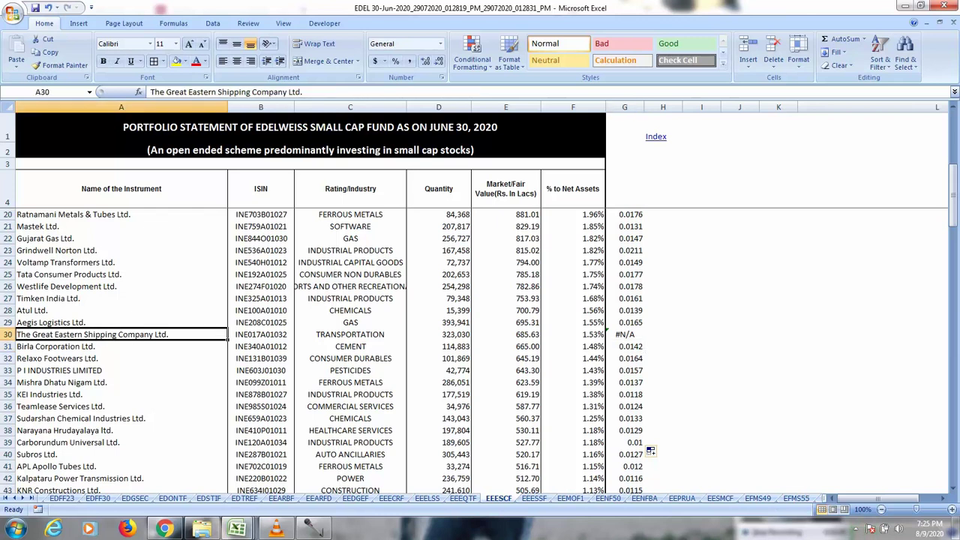
{"action": "key", "text": "shift+space"}
{"action": "key", "text": "ctrl+b"}
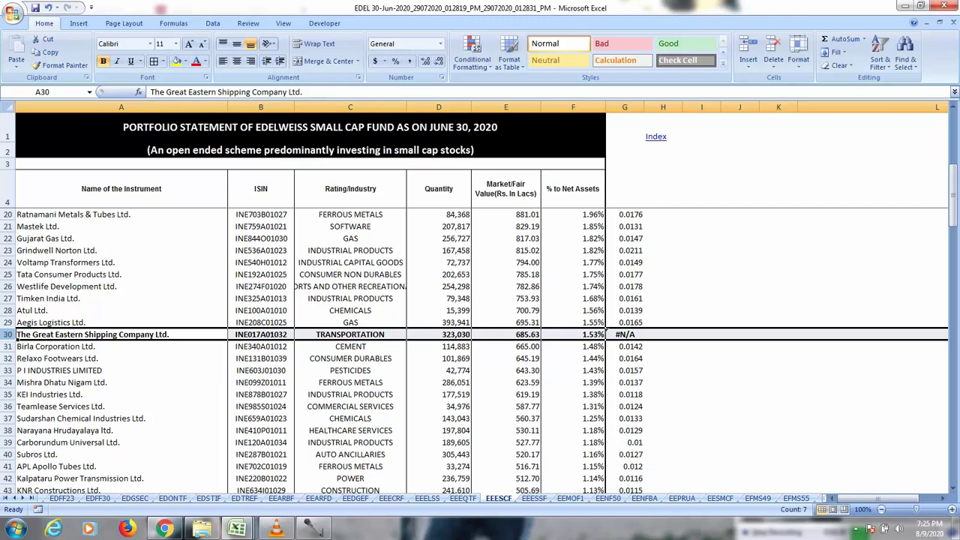
{"action": "left_click", "coordinate": [573, 335]}
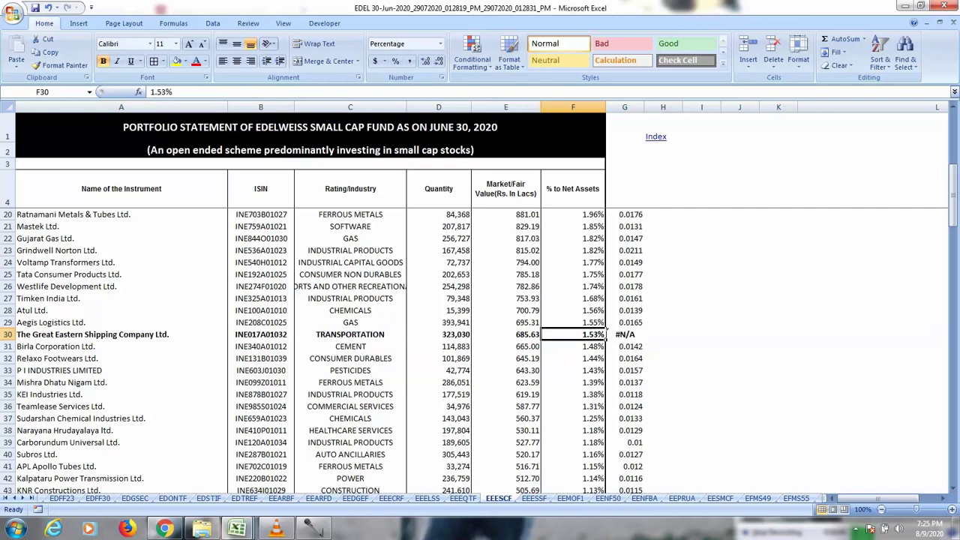
{"action": "left_click", "coordinate": [439, 334]}
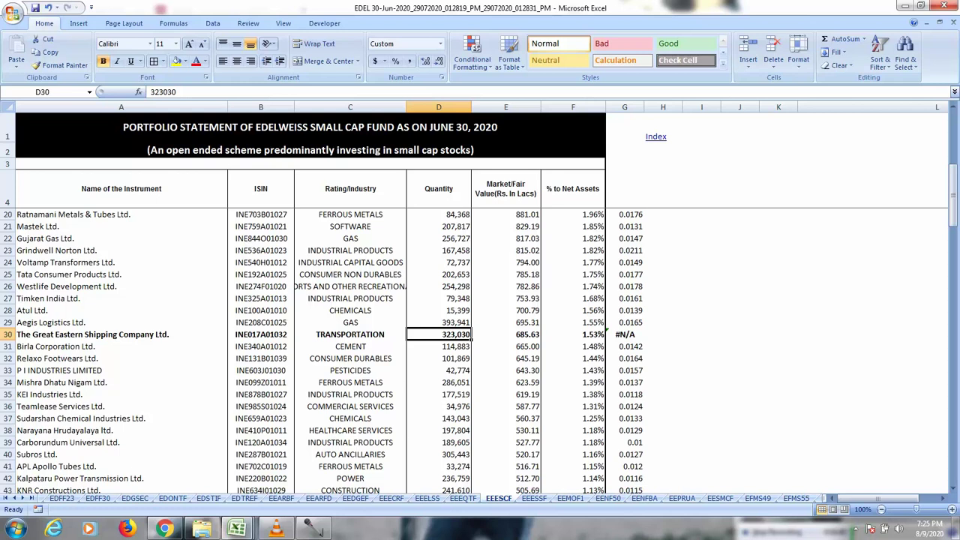
Make the unmatched Mphasis row 49 bold and check its percentage of net assets.
{"action": "scroll", "coordinate": [480, 353], "scroll_direction": "down", "scroll_amount": 4}
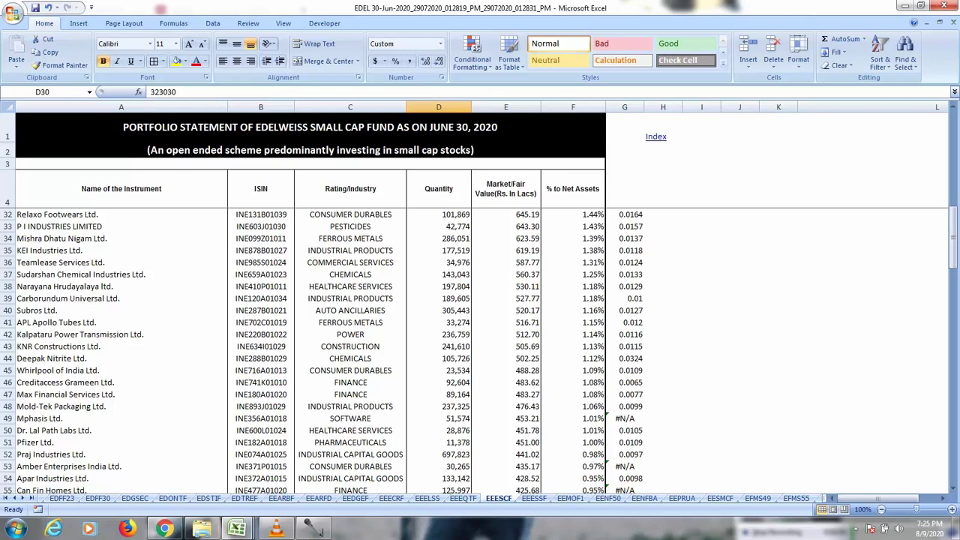
{"action": "left_click", "coordinate": [121, 419]}
{"action": "key", "text": "shift+space"}
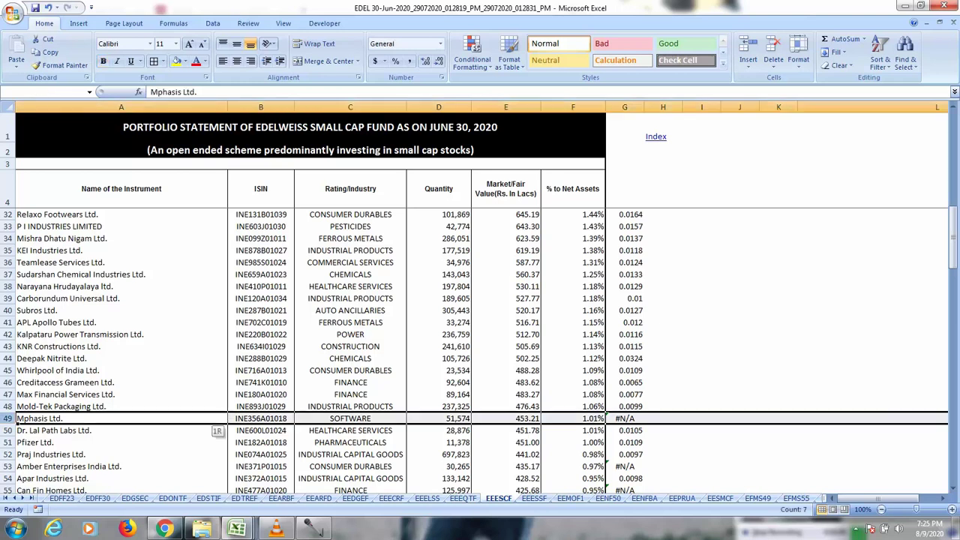
{"action": "key", "text": "ctrl+b"}
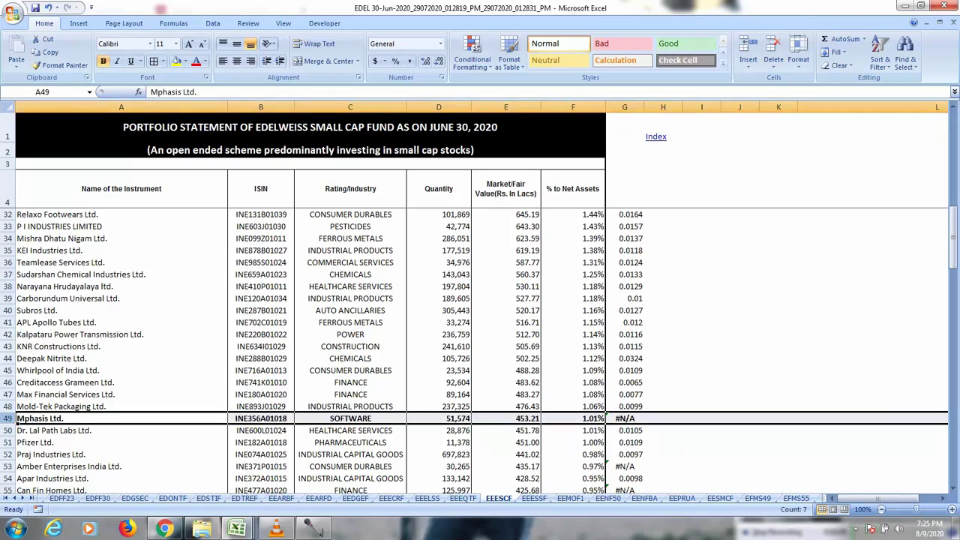
{"action": "left_click", "coordinate": [574, 418]}
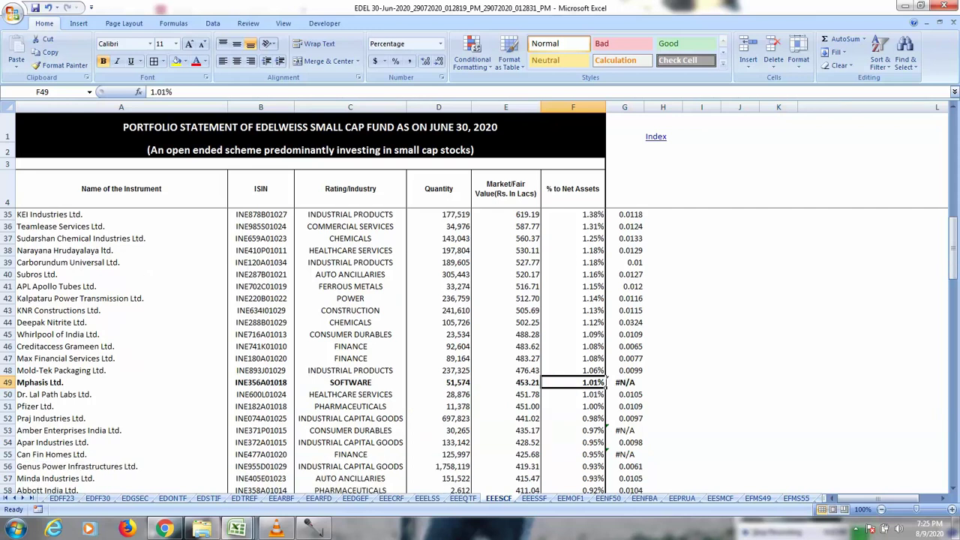
Make the unmatched Amber Enterprises India row 53 bold and check the industry of Can Fin Homes in row 55.
{"action": "left_click", "coordinate": [121, 431]}
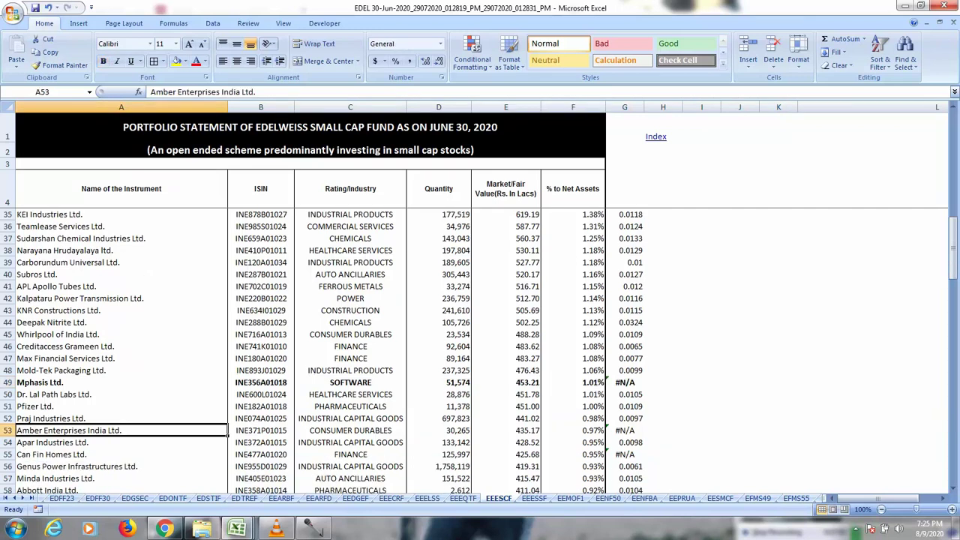
{"action": "key", "text": "shift+space"}
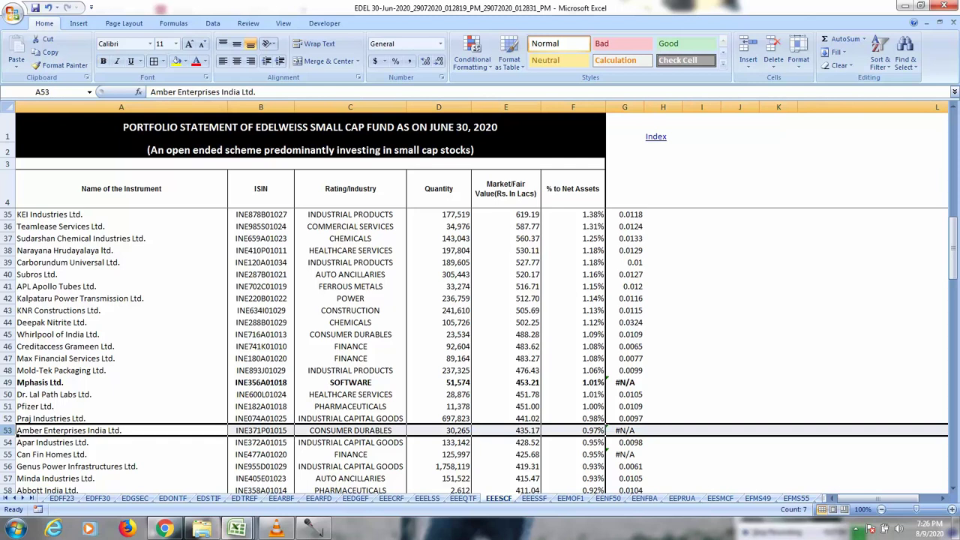
{"action": "key", "text": "ctrl+b"}
{"action": "left_click", "coordinate": [350, 430]}
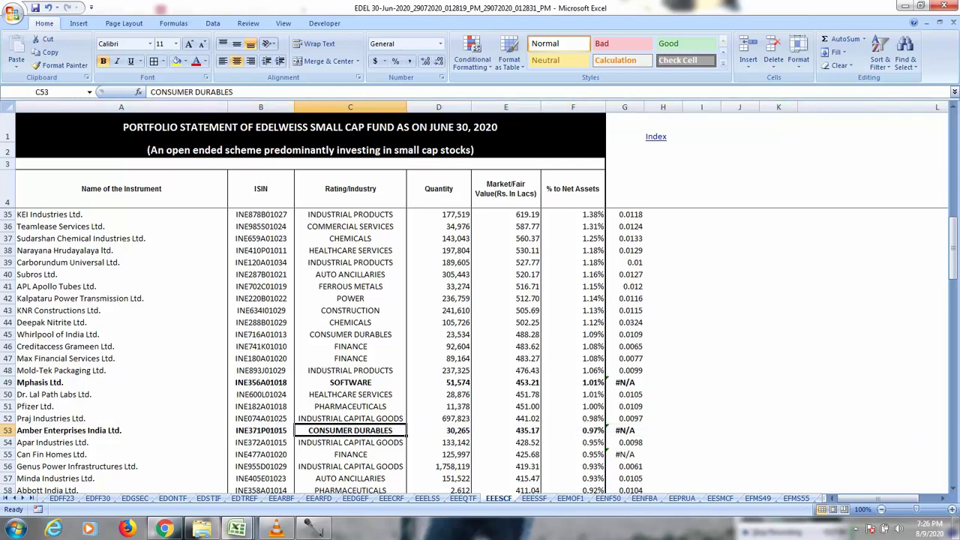
{"action": "scroll", "coordinate": [480, 353], "scroll_direction": "down", "scroll_amount": 1}
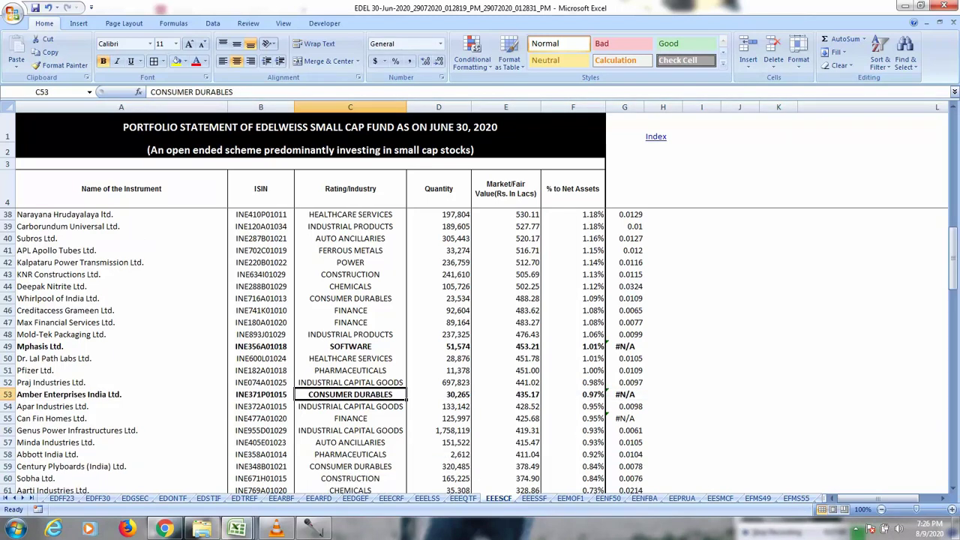
{"action": "left_click", "coordinate": [350, 418]}
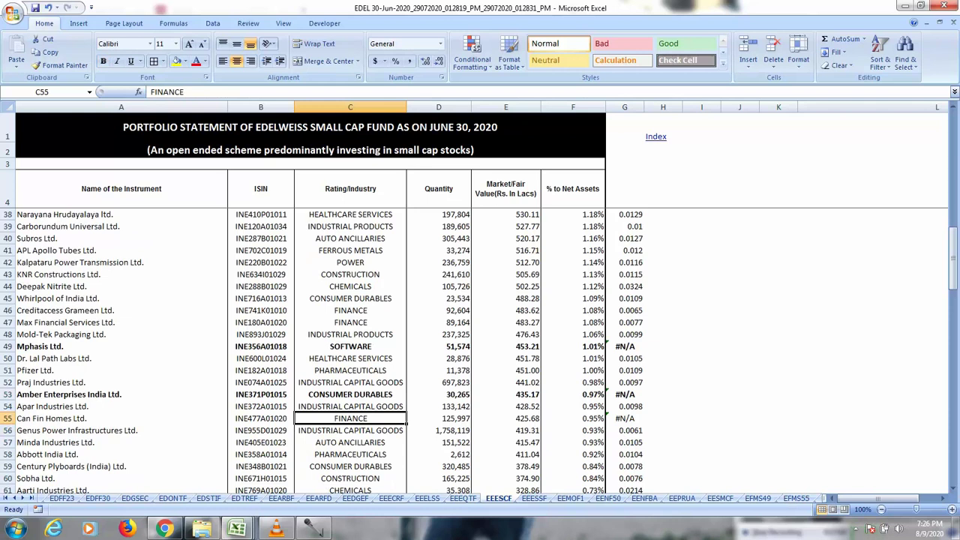
Make the unmatched Can Fin Homes row 55 bold and move to its quantity.
{"action": "key", "text": "shift+space"}
{"action": "key", "text": "ctrl+b"}
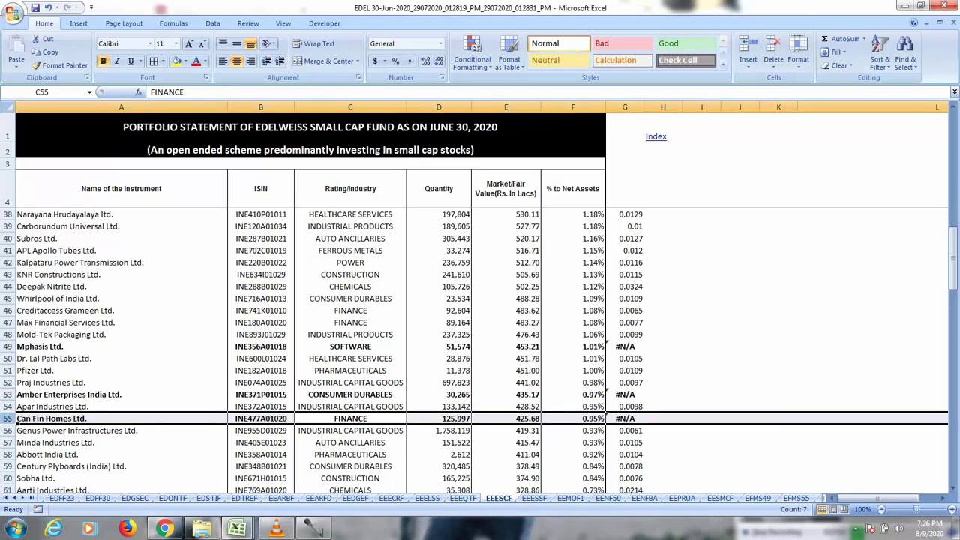
{"action": "key", "text": "Right"}
Make the unmatched SRF Ltd. row 65 bold.
{"action": "scroll", "coordinate": [480, 345], "scroll_direction": "down", "scroll_amount": 4}
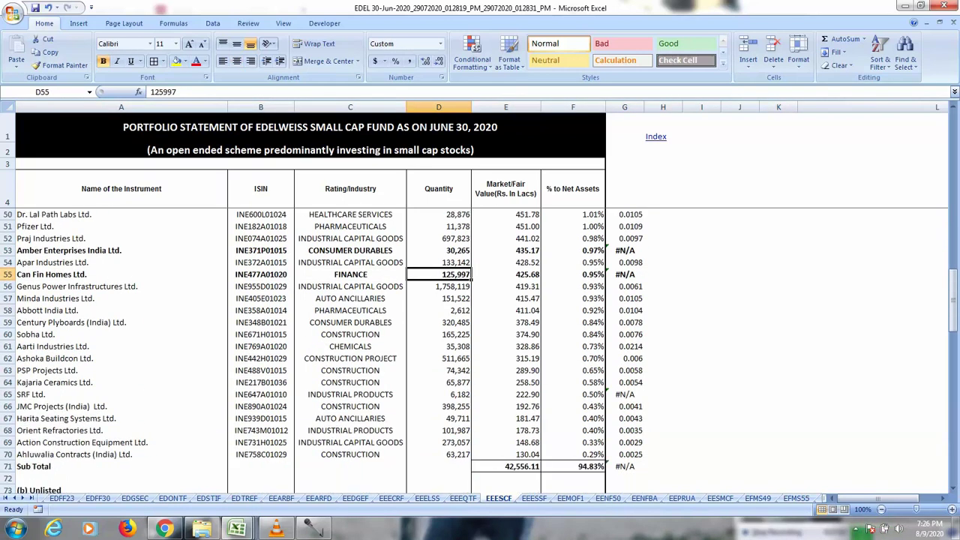
{"action": "left_click", "coordinate": [350, 395]}
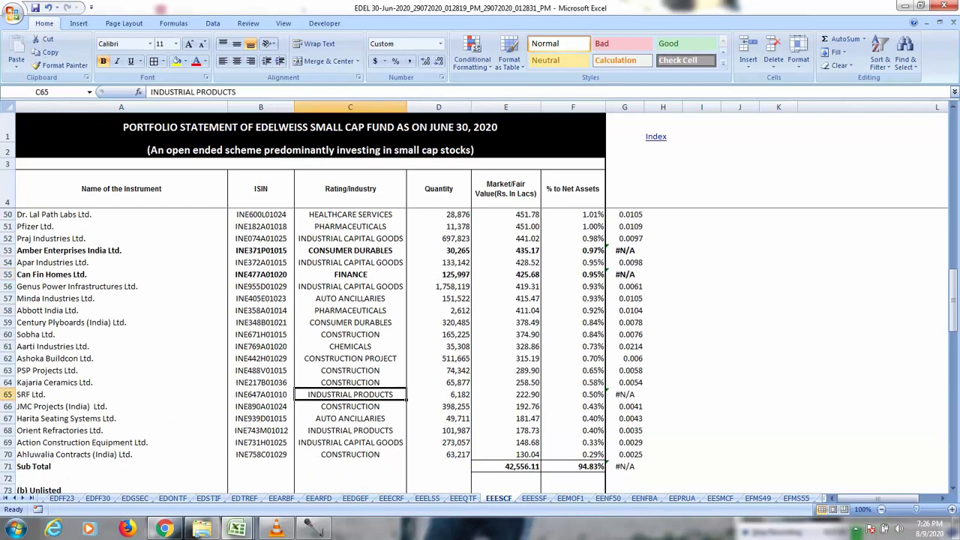
{"action": "left_click", "coordinate": [23, 394]}
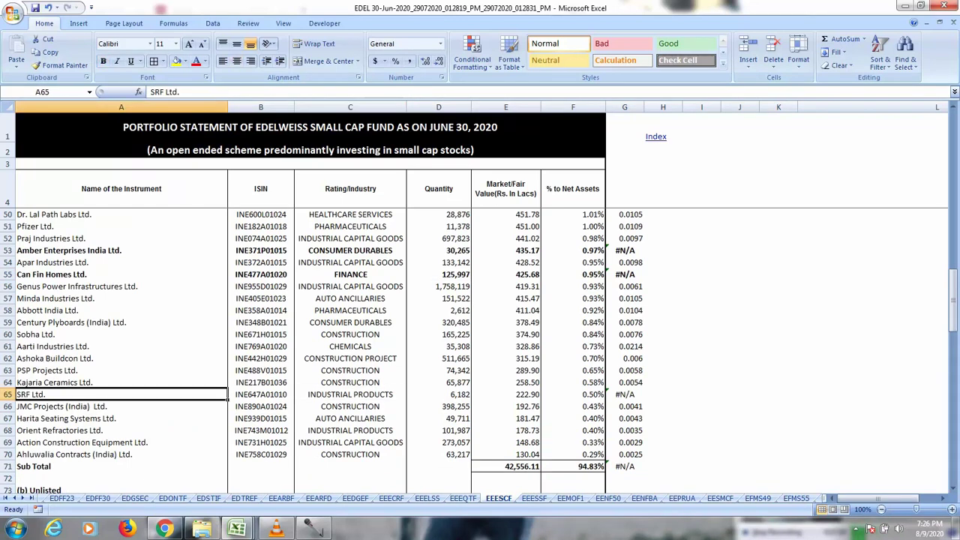
{"action": "left_click", "coordinate": [9, 394]}
{"action": "key", "text": "ctrl+b"}
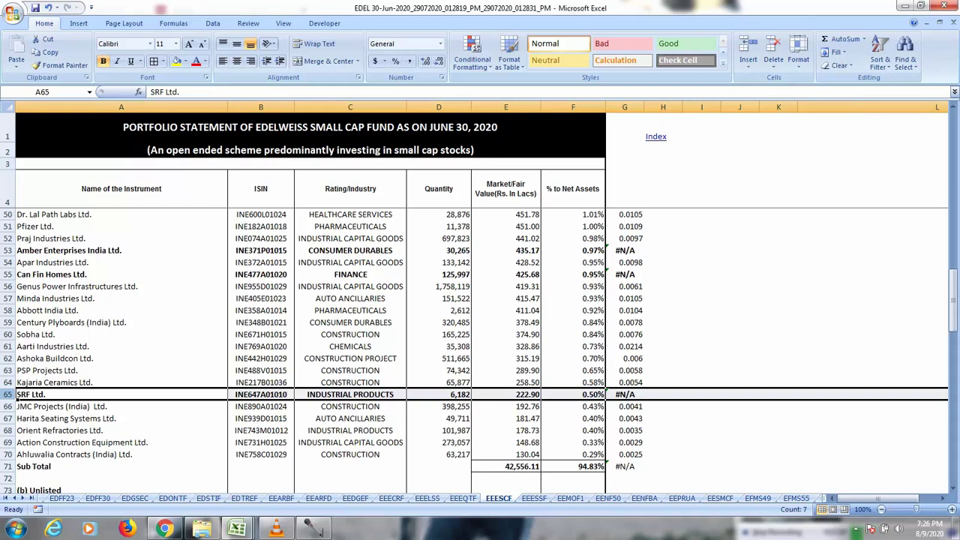
{"action": "left_click", "coordinate": [350, 335]}
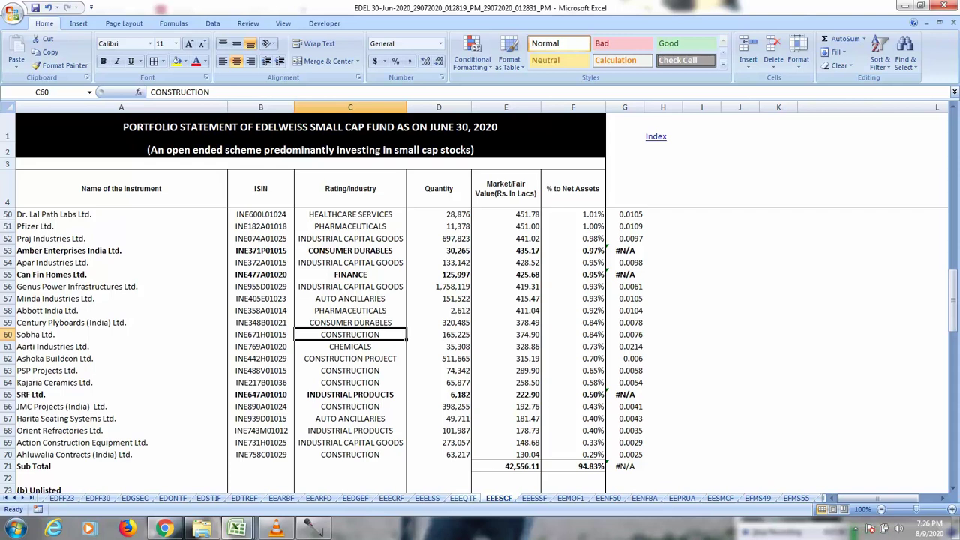
Open the EEEQTF sheet in both the June and May workbooks and return to the June workbook.
{"action": "key", "text": "ctrl+Page_Up"}
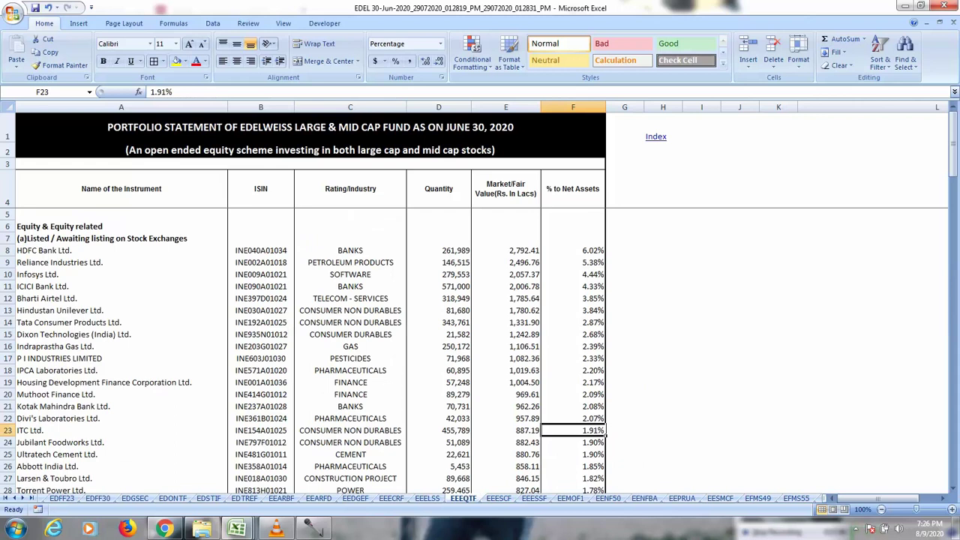
{"action": "key", "text": "ctrl+Tab"}
{"action": "key", "text": "ctrl+Page_Up"}
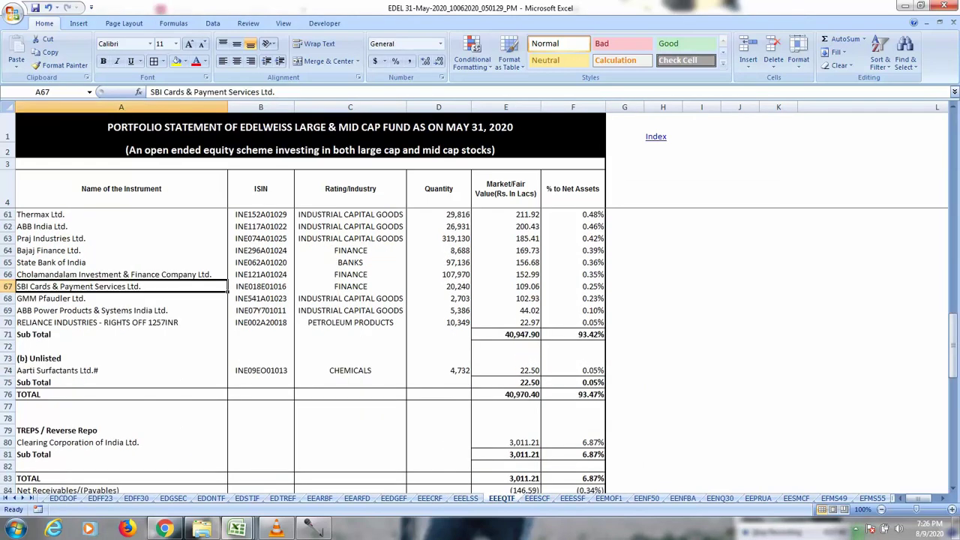
{"action": "scroll", "coordinate": [480, 353], "scroll_direction": "up", "scroll_amount": 18}
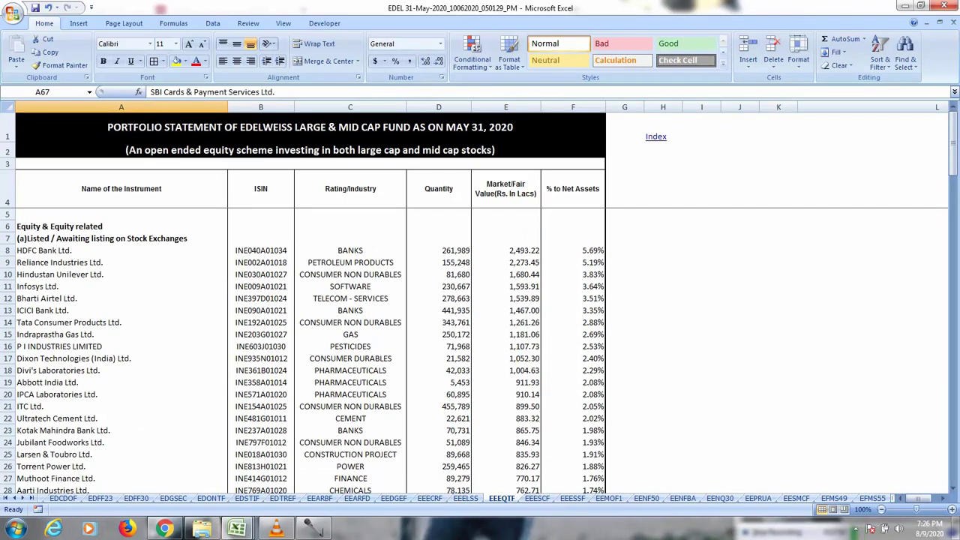
{"action": "key", "text": "alt+Tab"}
Start a VLOOKUP formula in cell G8 of the June EEEQTF sheet with A8 as the lookup value.
{"action": "left_click", "coordinate": [625, 251]}
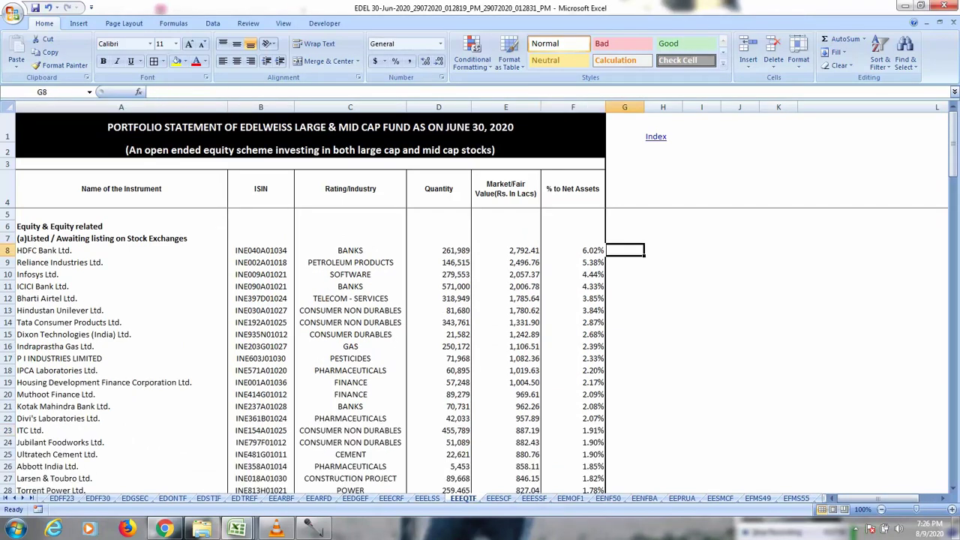
{"action": "type", "text": "=VLOOKUP("}
{"action": "key", "text": "ctrl+Left"}
{"action": "key", "text": "ctrl+Left"}
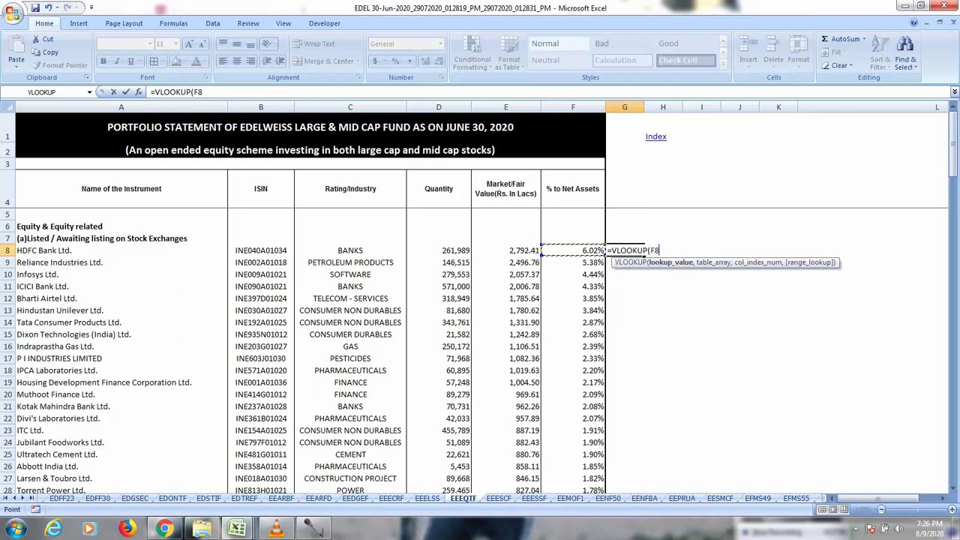
{"action": "type", "text": ","}
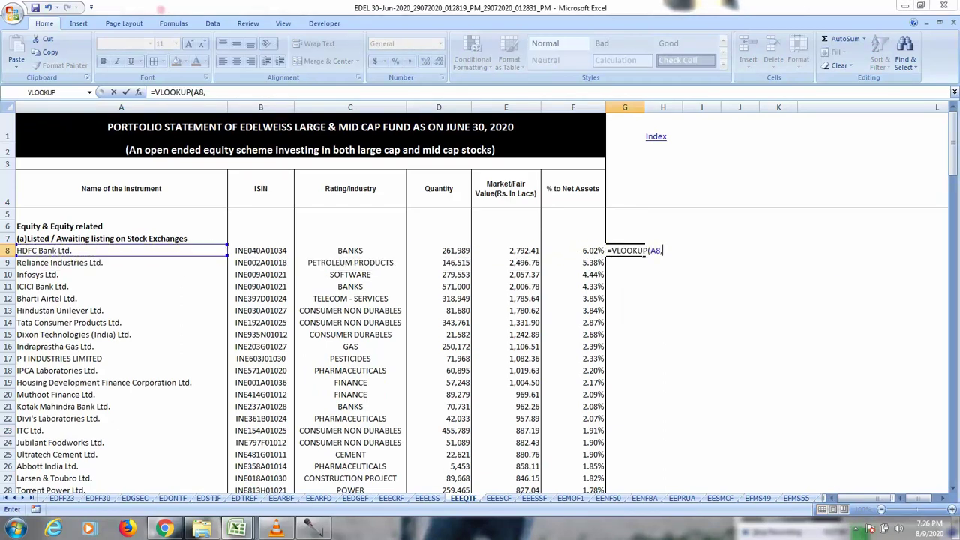
Set the lookup's table array to the absolute range A8:F70 on the May EEEQTF sheet.
{"action": "key", "text": "ctrl+Tab"}
{"action": "key", "text": "ctrl+Left"}
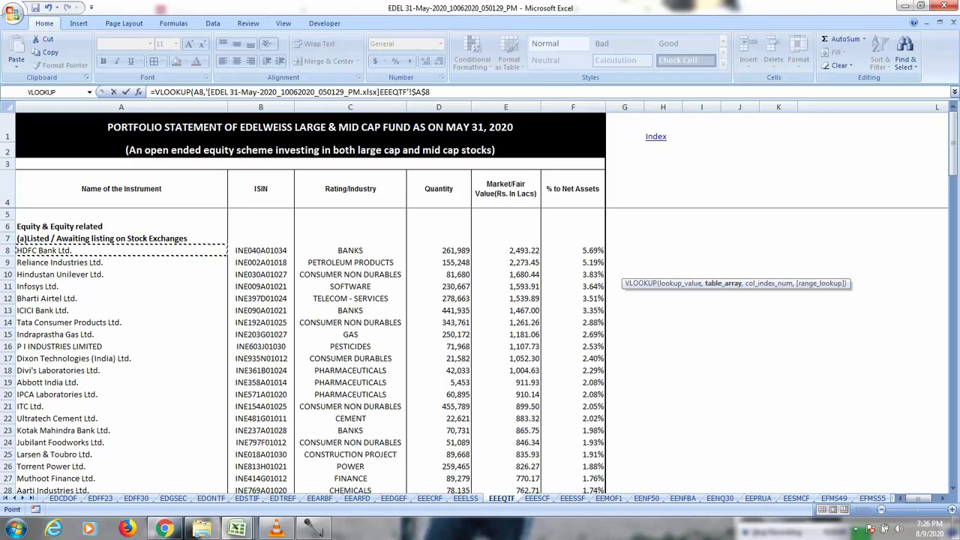
{"action": "key", "text": "Right"}
{"action": "key", "text": "Right"}
{"action": "key", "text": "Right"}
{"action": "key", "text": "Left"}
{"action": "key", "text": "Left"}
{"action": "key", "text": "Left"}
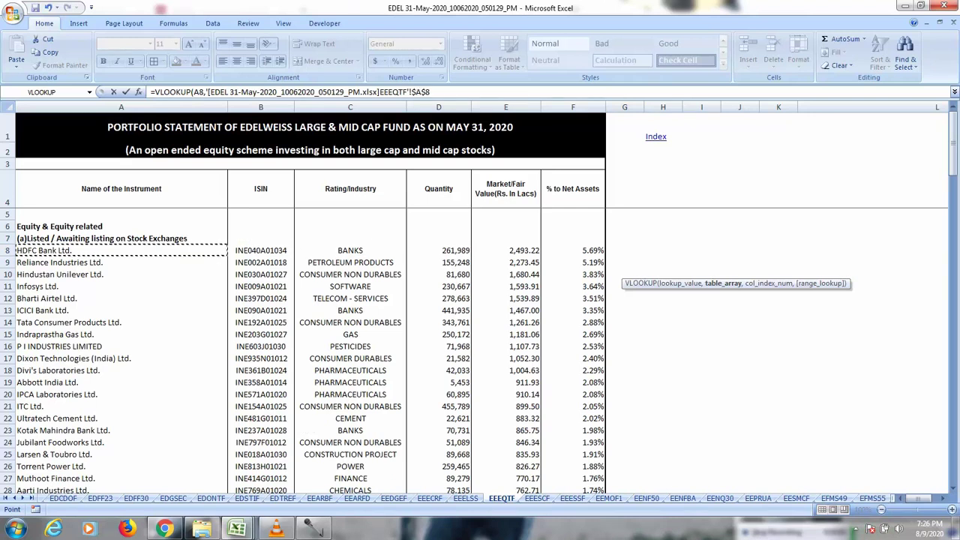
{"action": "key", "text": "shift+Right"}
{"action": "key", "text": "shift+Right"}
{"action": "key", "text": "shift+Right"}
{"action": "key", "text": "shift+Right"}
{"action": "key", "text": "shift+Right"}
{"action": "key", "text": "shift+Down"}
{"action": "key", "text": "shift+Down"}
{"action": "key", "text": "shift+Down"}
{"action": "key", "text": "shift+Down"}
{"action": "key", "text": "shift+Down"}
{"action": "key", "text": "shift+Down"}
{"action": "key", "text": "shift+Down"}
{"action": "key", "text": "shift+Down"}
{"action": "key", "text": "shift+Down"}
{"action": "key", "text": "shift+Down"}
{"action": "key", "text": "shift+Down"}
{"action": "key", "text": "shift+Down"}
{"action": "key", "text": "shift+Down"}
{"action": "key", "text": "shift+Down"}
{"action": "key", "text": "shift+Down"}
{"action": "key", "text": "shift+Down"}
{"action": "key", "text": "shift+Down"}
{"action": "key", "text": "shift+Down"}
{"action": "key", "text": "shift+Down"}
{"action": "key", "text": "shift+Down"}
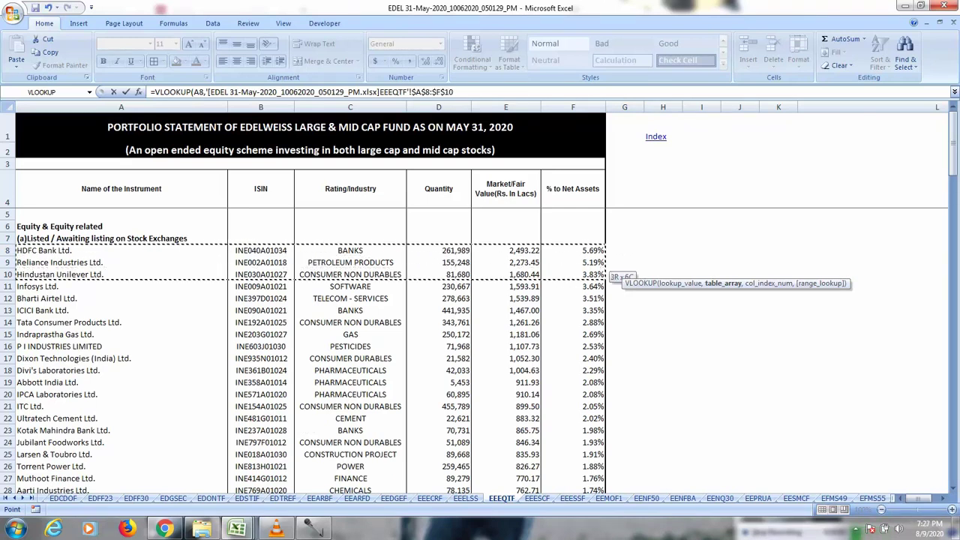
{"action": "key", "text": "shift+Down"}
{"action": "key", "text": "shift+Down"}
{"action": "key", "text": "shift+Down"}
{"action": "key", "text": "shift+Down"}
{"action": "key", "text": "shift+Down"}
{"action": "key", "text": "shift+Down"}
{"action": "key", "text": "shift+Down"}
{"action": "key", "text": "shift+Down"}
{"action": "key", "text": "shift+Down"}
{"action": "key", "text": "shift+Down"}
{"action": "key", "text": "shift+Down"}
{"action": "key", "text": "shift+Down"}
{"action": "key", "text": "shift+Down"}
{"action": "key", "text": "shift+Down"}
{"action": "key", "text": "shift+Down"}
{"action": "key", "text": "shift+Down"}
{"action": "key", "text": "shift+Down"}
{"action": "key", "text": "shift+Down"}
{"action": "key", "text": "shift+Down"}
{"action": "key", "text": "shift+Down"}
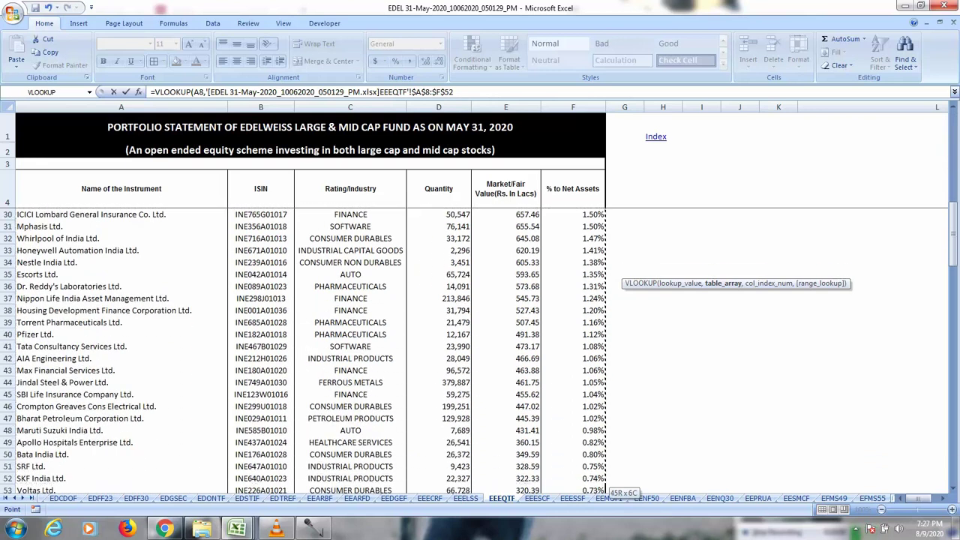
{"action": "key", "text": "shift+Up"}
{"action": "key", "text": "shift+Up"}
{"action": "key", "text": "shift+Up"}
{"action": "key", "text": "shift+Up"}
{"action": "key", "text": "shift+Up"}
{"action": "key", "text": "shift+Up"}
{"action": "key", "text": "shift+Up"}
{"action": "key", "text": "shift+Up"}
{"action": "key", "text": "shift+Up"}
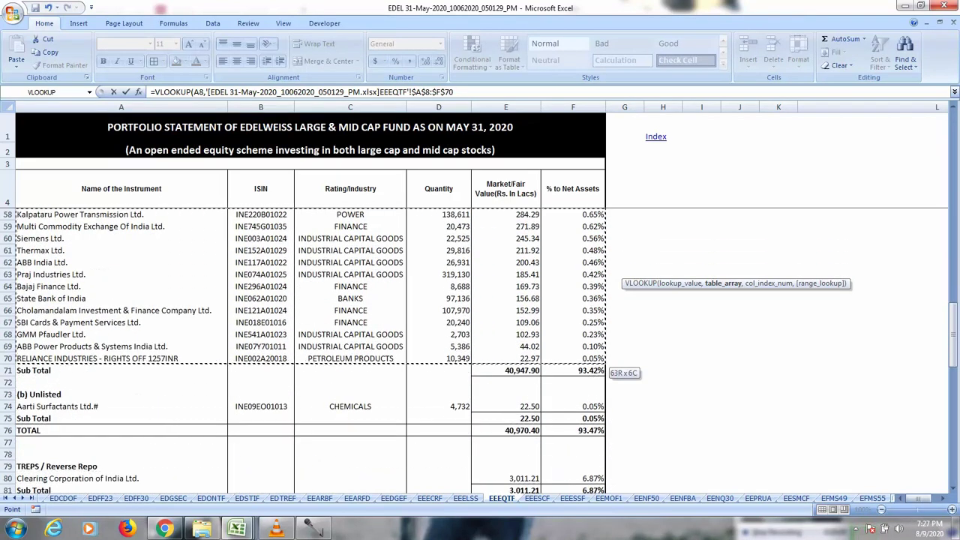
Complete the lookup with column 6 and exact match 0, and fill it down column G of June EEEQTF.
{"action": "type", "text": ",6,0"}
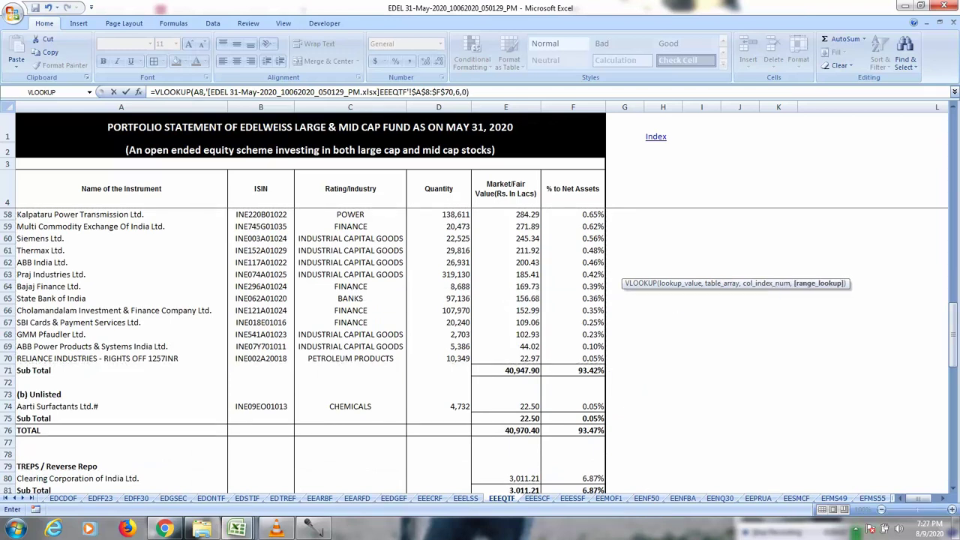
{"action": "key", "text": "Return"}
{"action": "key", "text": "Up"}
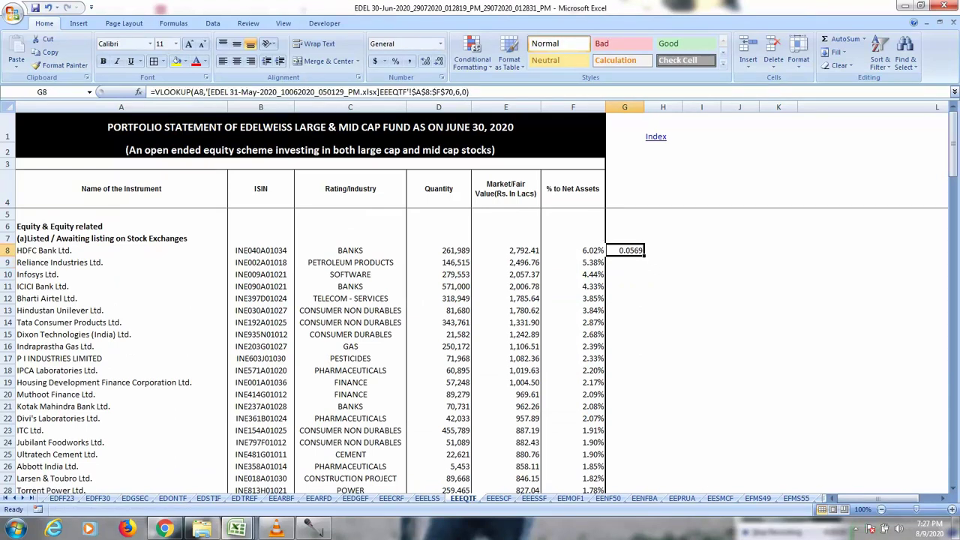
{"action": "double_click", "coordinate": [644, 256]}
{"action": "scroll", "coordinate": [650, 451], "scroll_direction": "down", "scroll_amount": 6}
{"action": "scroll", "coordinate": [650, 451], "scroll_direction": "down", "scroll_amount": 10}
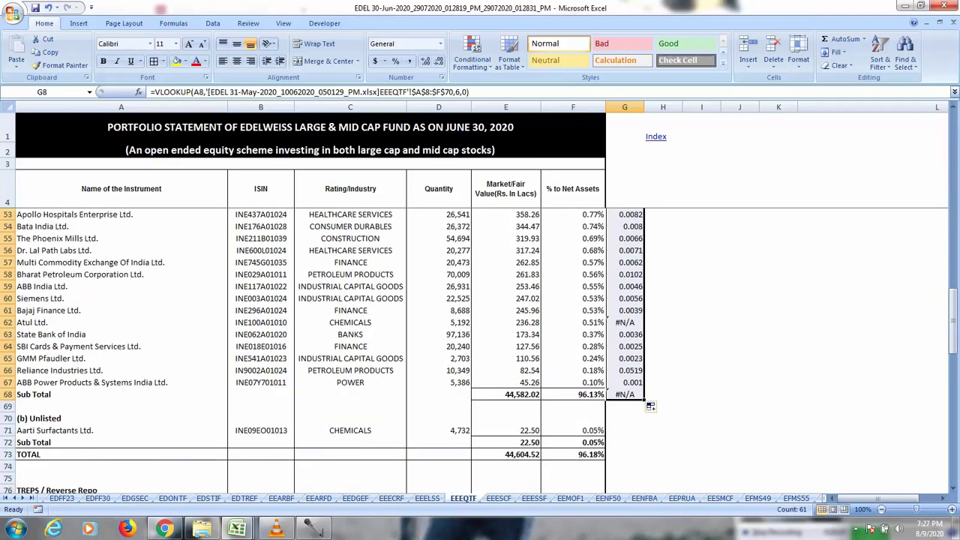
Make the unmatched Atul Ltd. row 62 bold.
{"action": "left_click", "coordinate": [121, 323]}
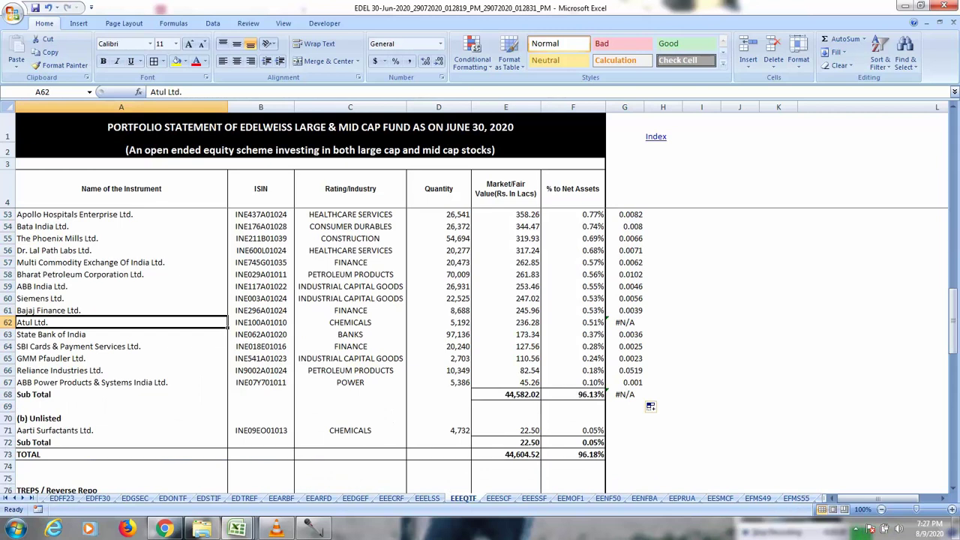
{"action": "key", "text": "shift+space"}
{"action": "key", "text": "ctrl+b"}
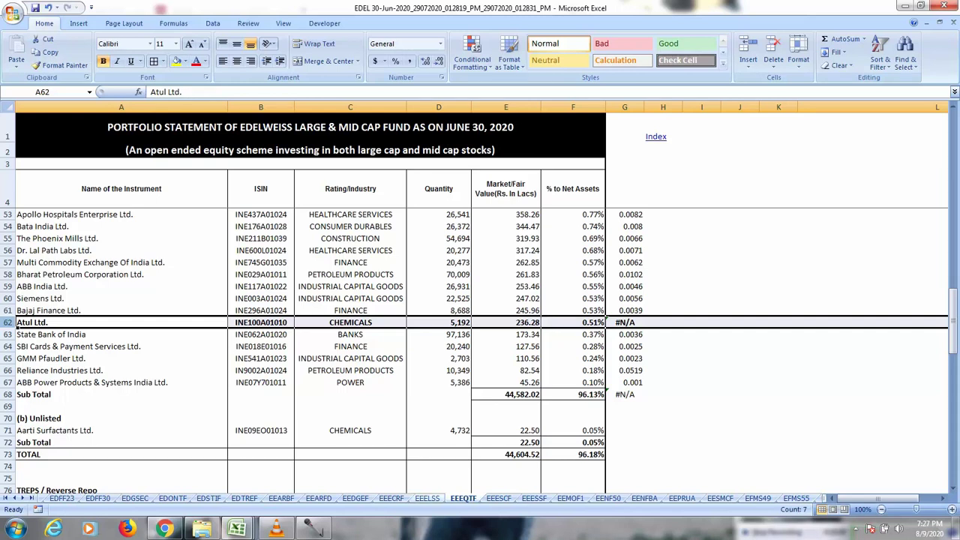
Open the EEELSS sheet in both the June and May workbooks, ending at the first holdings of the May sheet.
{"action": "left_click", "coordinate": [428, 499]}
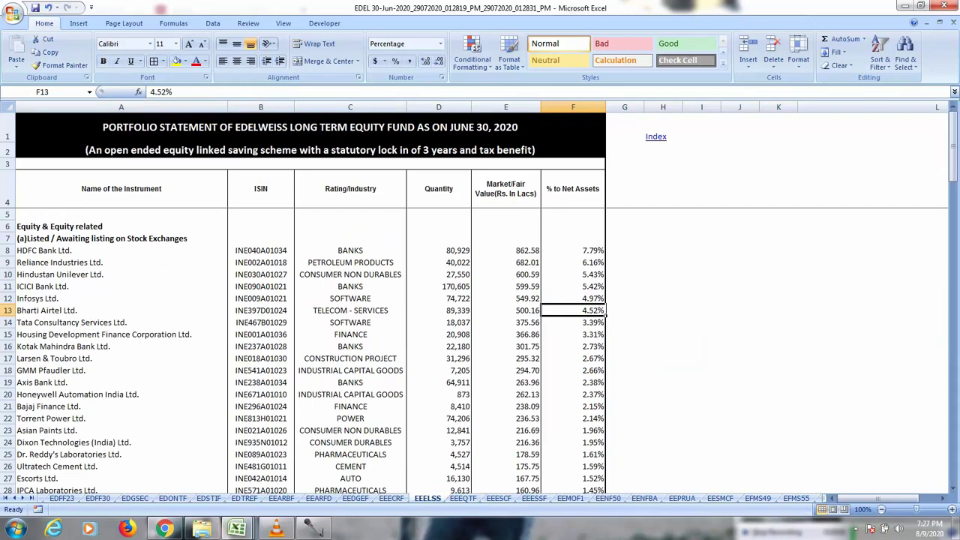
{"action": "key", "text": "ctrl+Tab"}
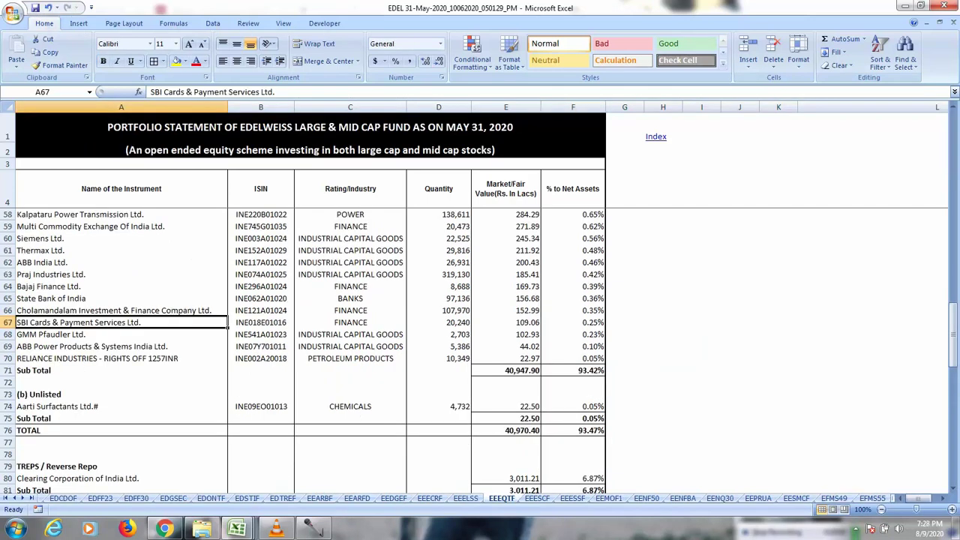
{"action": "key", "text": "ctrl+Page_Up"}
{"action": "scroll", "coordinate": [310, 353], "scroll_direction": "up", "scroll_amount": 10}
{"action": "scroll", "coordinate": [311, 350], "scroll_direction": "up", "scroll_amount": 1}
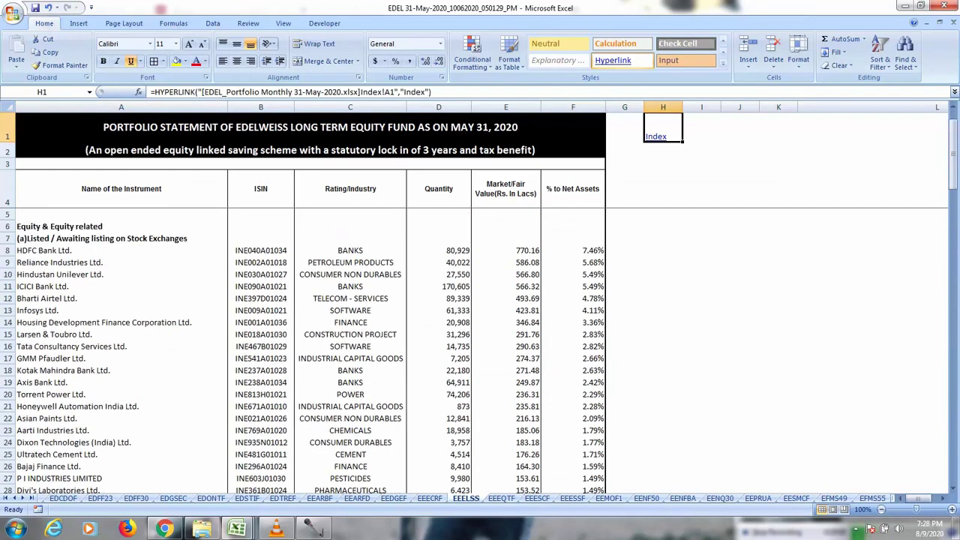
Start a VLOOKUP formula in cell G8 of the May EEELSS sheet with A8 as the lookup value.
{"action": "left_click", "coordinate": [625, 251]}
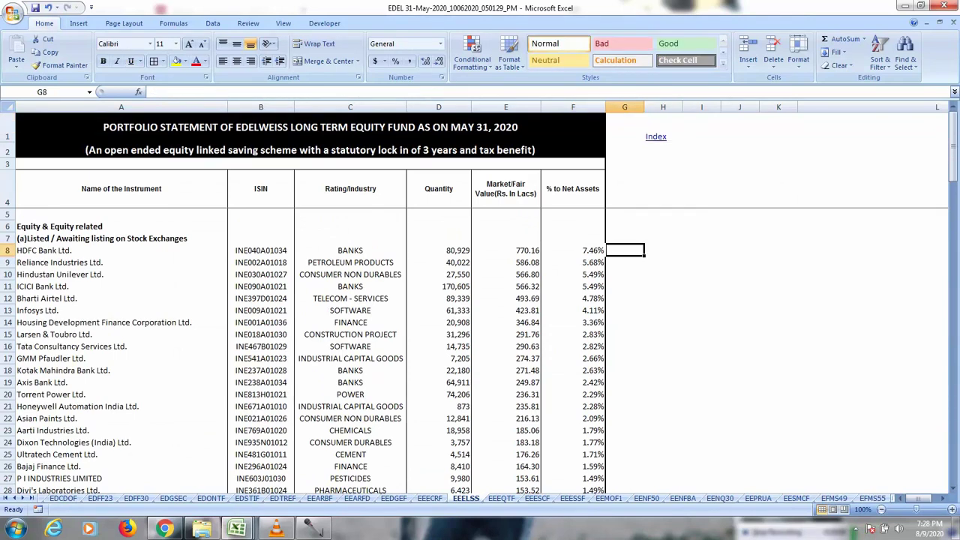
{"action": "type", "text": "=vl"}
{"action": "key", "text": "Tab"}
{"action": "left_click", "coordinate": [541, 250]}
{"action": "key", "text": "Left"}
{"action": "key", "text": "Left"}
{"action": "key", "text": "Left"}
{"action": "key", "text": "Left"}
{"action": "key", "text": "Left"}
{"action": "type", "text": ","}
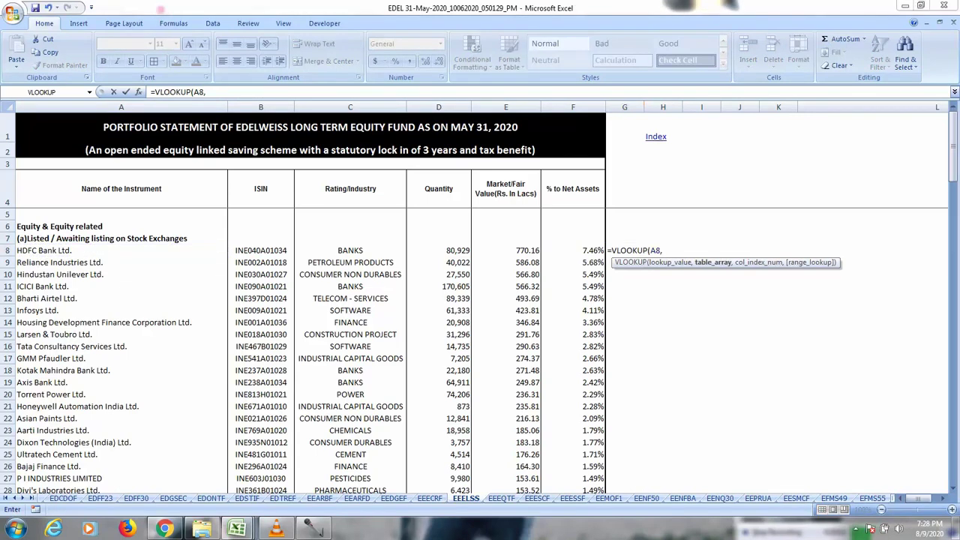
Set the lookup's table array to the absolute range A8:F60 on the June EEELSS sheet.
{"action": "key", "text": "ctrl+Tab"}
{"action": "left_click", "coordinate": [121, 251]}
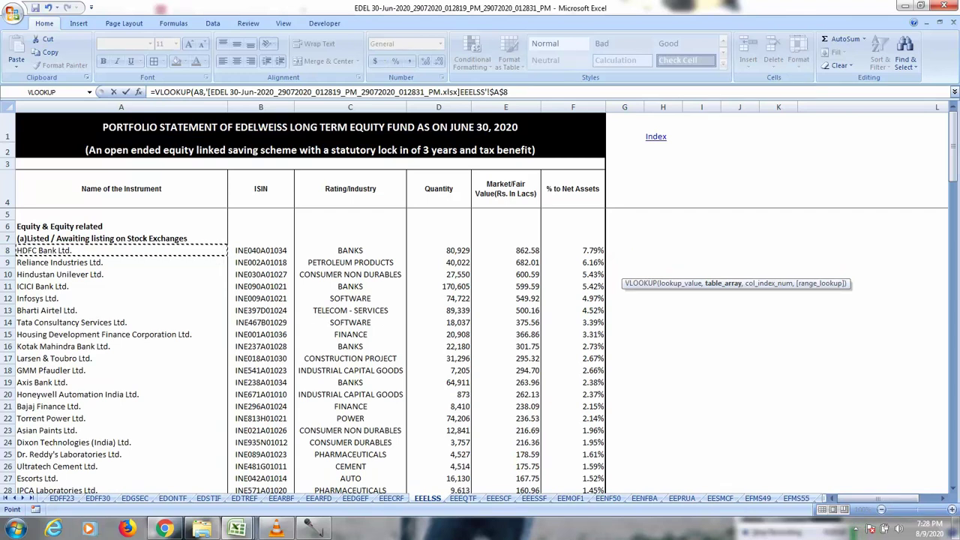
{"action": "left_click_drag", "start_coordinate": [45, 250], "coordinate": [601, 362]}
{"action": "type", "text": ","}
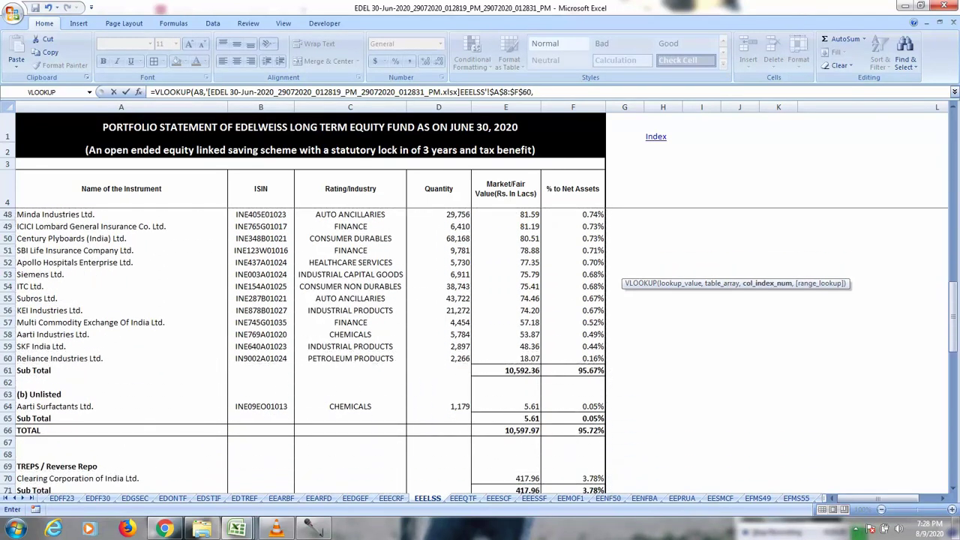
Finish the lookup with column 6 and exact match 0, and fill it down column G of May EEELSS.
{"action": "type", "text": "6,0"}
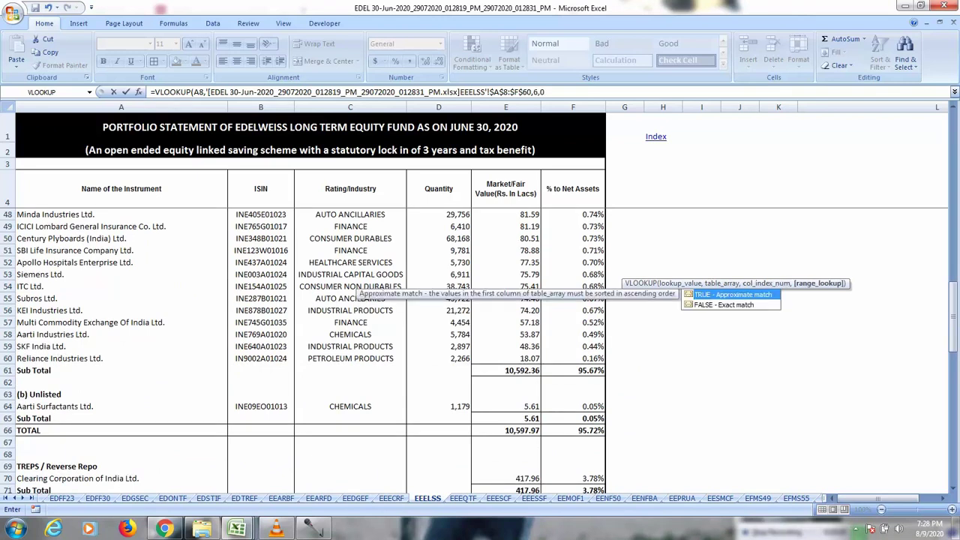
{"action": "key", "text": "Return"}
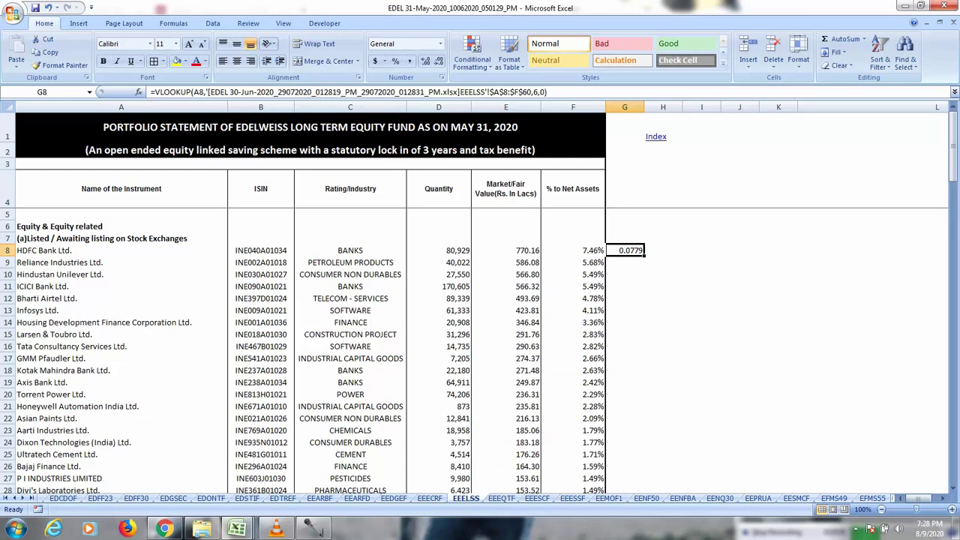
{"action": "double_click", "coordinate": [644, 256]}
{"action": "scroll", "coordinate": [650, 451], "scroll_direction": "down", "scroll_amount": 8}
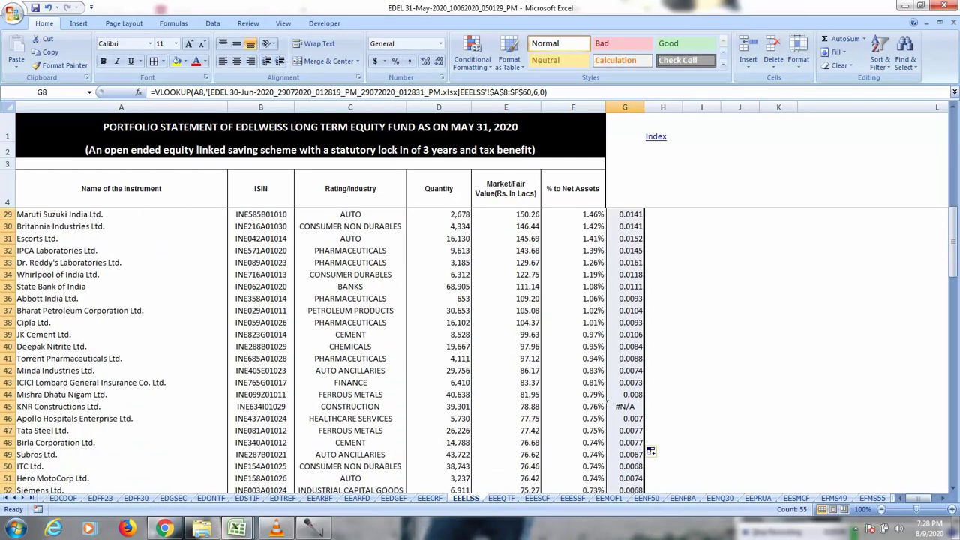
Bold the May EEELSS rows for KNR Constructions, Praj Industries, Prestige Estates Projects and the Reliance Industries rights entry.
{"action": "left_click", "coordinate": [8, 407]}
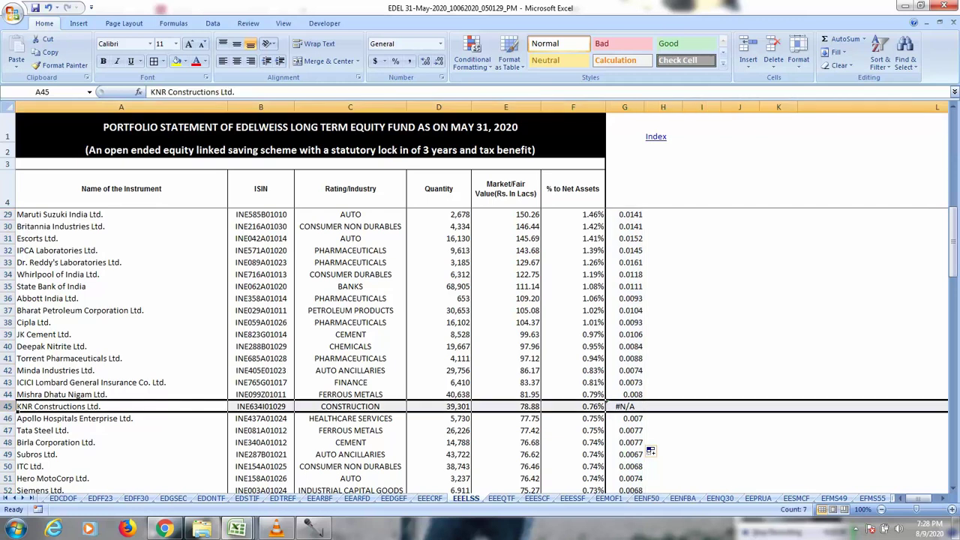
{"action": "key", "text": "ctrl+b"}
{"action": "scroll", "coordinate": [650, 451], "scroll_direction": "down", "scroll_amount": 4}
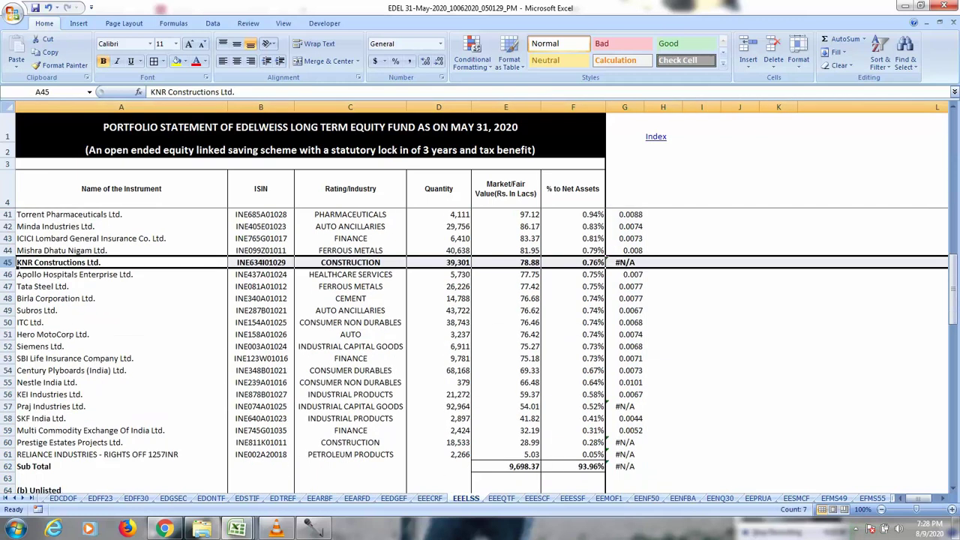
{"action": "left_click", "coordinate": [8, 406]}
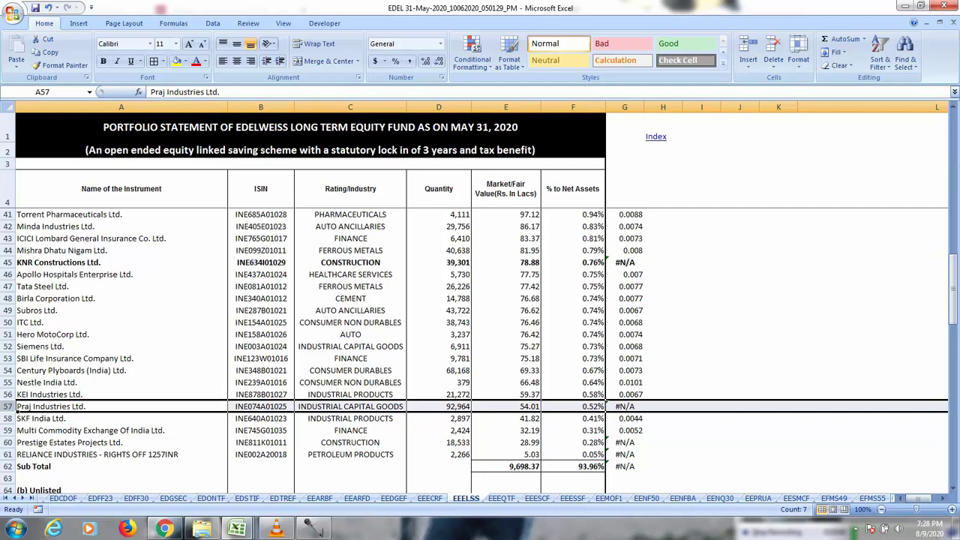
{"action": "key", "text": "ctrl+b"}
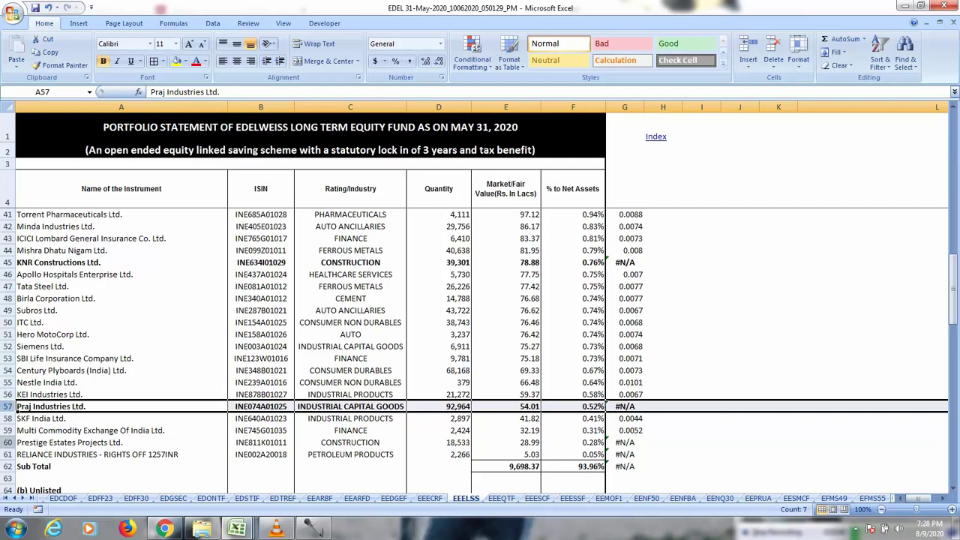
{"action": "left_click", "coordinate": [8, 442]}
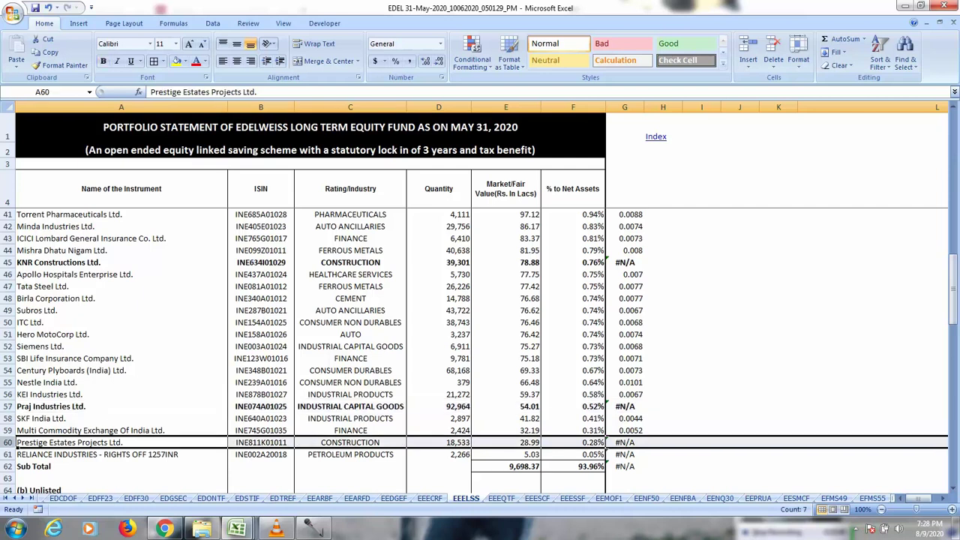
{"action": "key", "text": "ctrl+b"}
{"action": "left_click", "coordinate": [8, 454]}
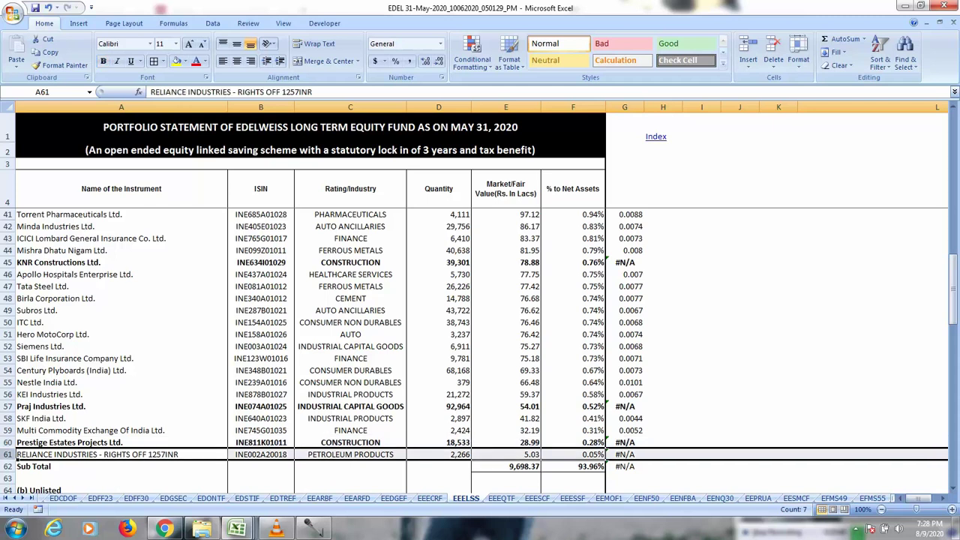
{"action": "key", "text": "ctrl+b"}
{"action": "left_click", "coordinate": [350, 431]}
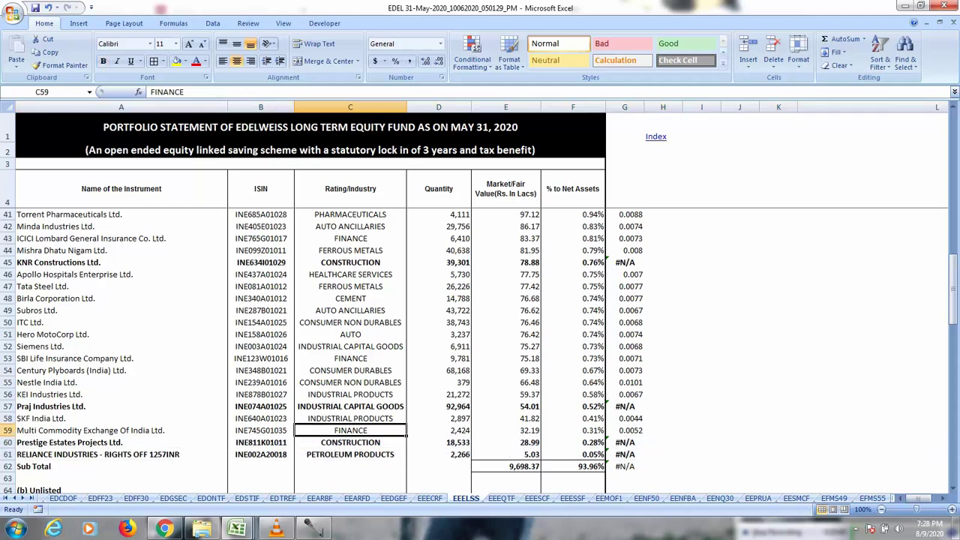
Compare HDFC Bank's percentage of net assets, market value and quantity between the May and June EEELSS sheets.
{"action": "scroll", "coordinate": [323, 352], "scroll_direction": "up", "scroll_amount": 12}
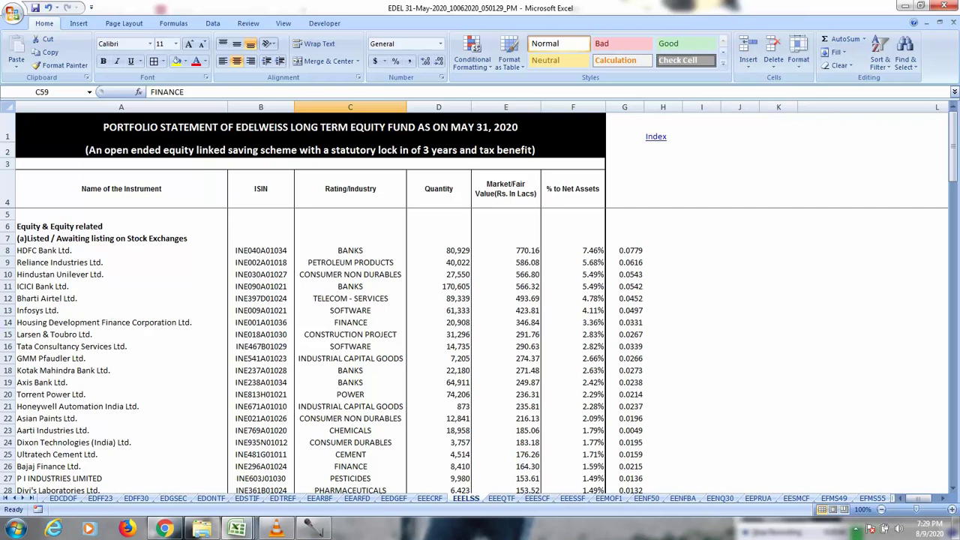
{"action": "left_click", "coordinate": [121, 250]}
{"action": "left_click", "coordinate": [573, 250]}
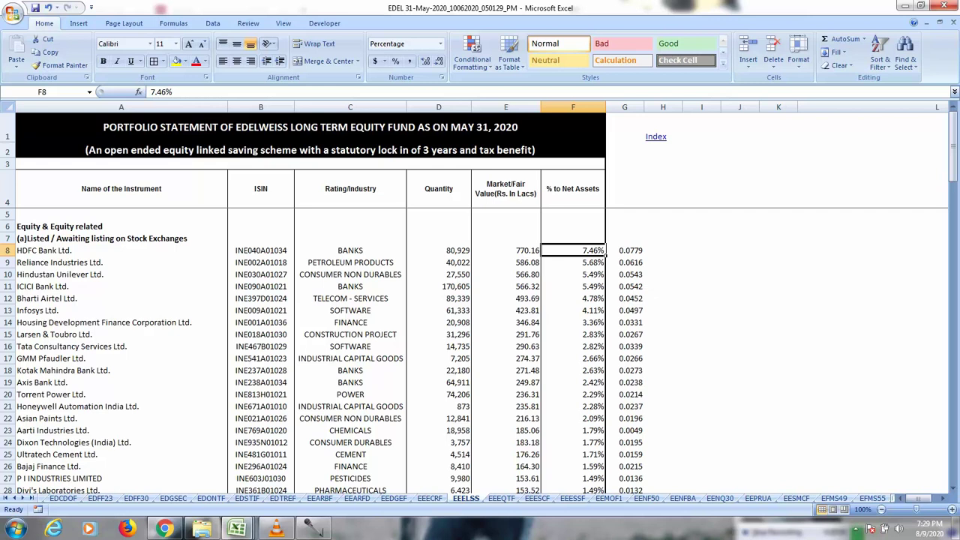
{"action": "key", "text": "alt+Tab"}
{"action": "scroll", "coordinate": [311, 345], "scroll_direction": "up", "scroll_amount": 14}
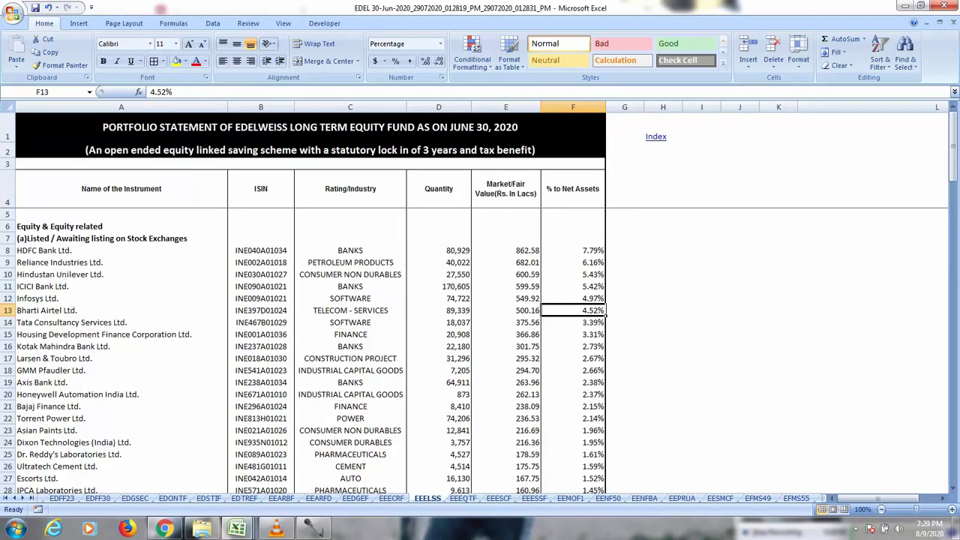
{"action": "left_click", "coordinate": [573, 250]}
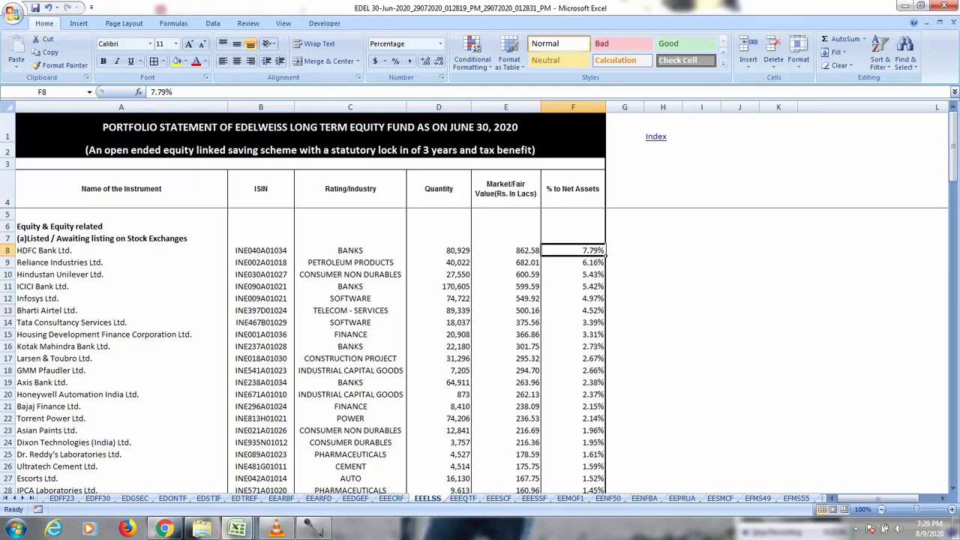
{"action": "key", "text": "ctrl+Tab"}
{"action": "key", "text": "Left"}
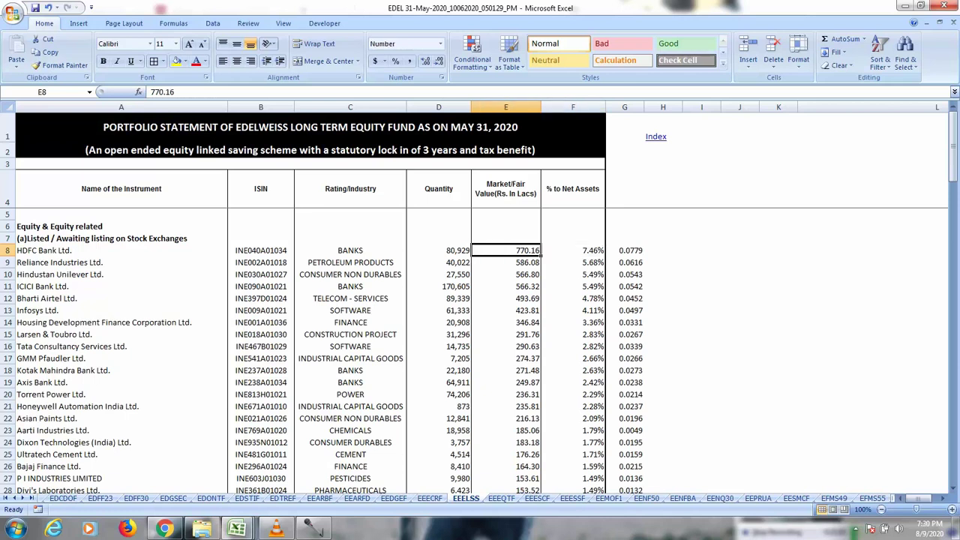
{"action": "key", "text": "ctrl+Tab"}
{"action": "key", "text": "Left"}
{"action": "key", "text": "Left"}
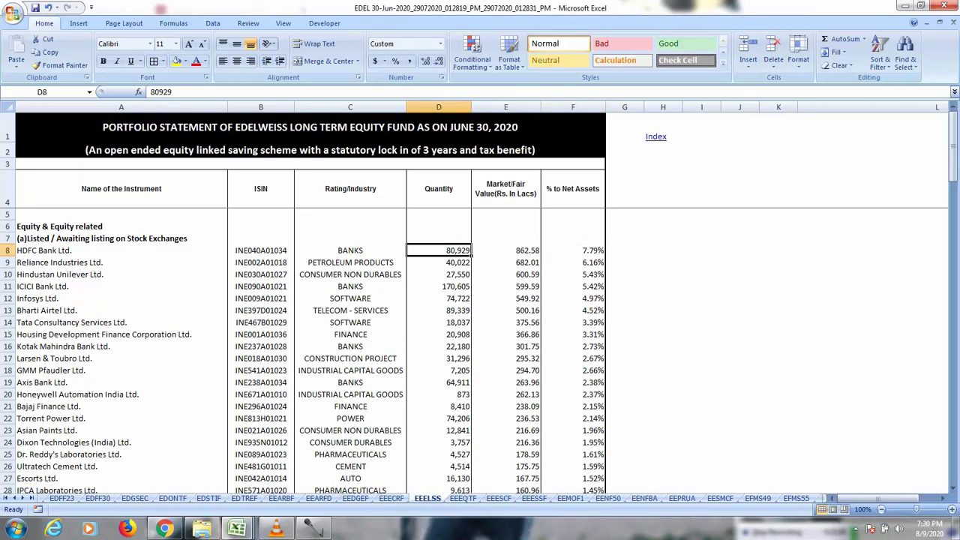
Start a VLOOKUP formula in cell G8 of the June EEELSS sheet with A8 as the lookup value.
{"action": "key", "text": "Right"}
{"action": "key", "text": "Right"}
{"action": "key", "text": "Right"}
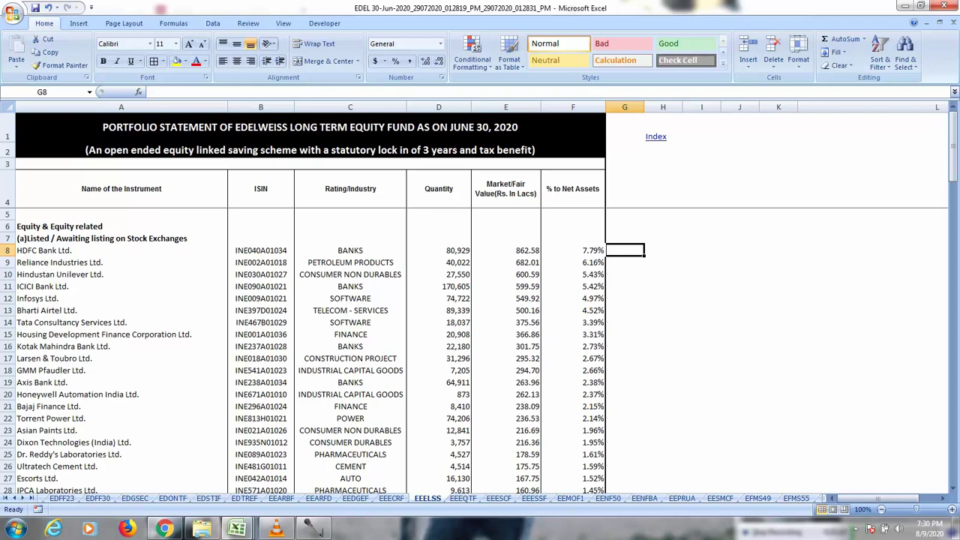
{"action": "type", "text": "=vl"}
{"action": "key", "text": "Tab"}
{"action": "key", "text": "Left"}
{"action": "key", "text": "Left"}
{"action": "key", "text": "Left"}
{"action": "key", "text": "Left"}
{"action": "key", "text": "Left"}
{"action": "key", "text": "Left"}
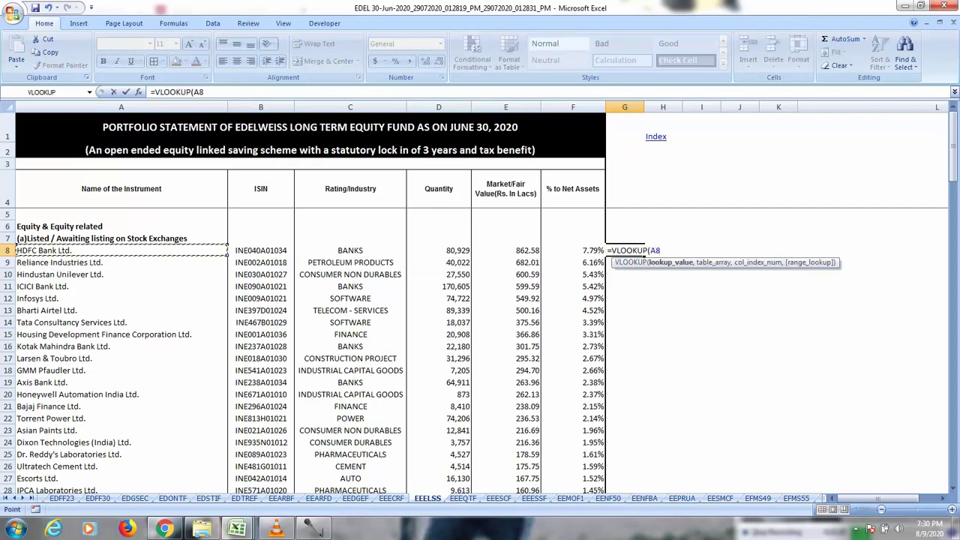
{"action": "type", "text": ","}
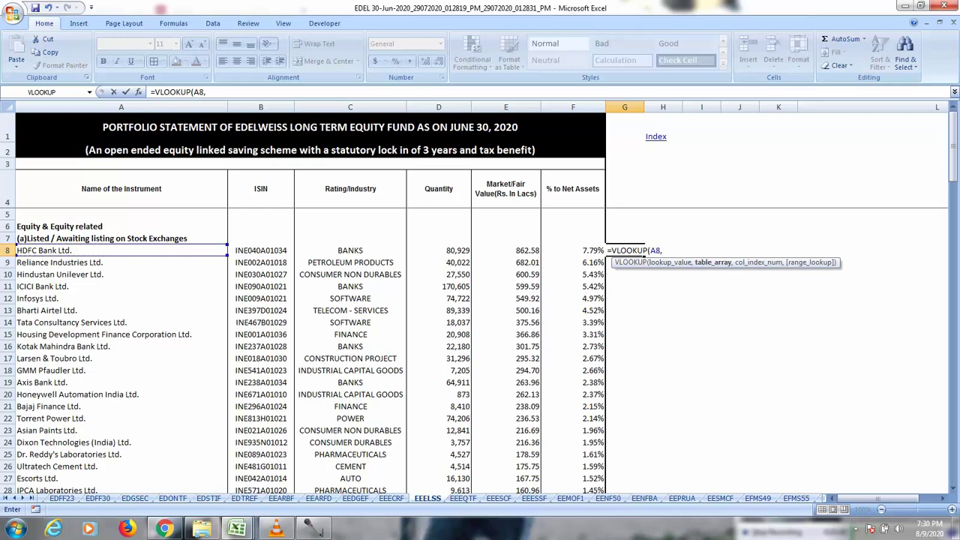
Complete the lookup with May EEELSS range $A$8:$F$61, column 4 and exact match 0, and fill it down column G of June EEELSS.
{"action": "key", "text": "ctrl+Tab"}
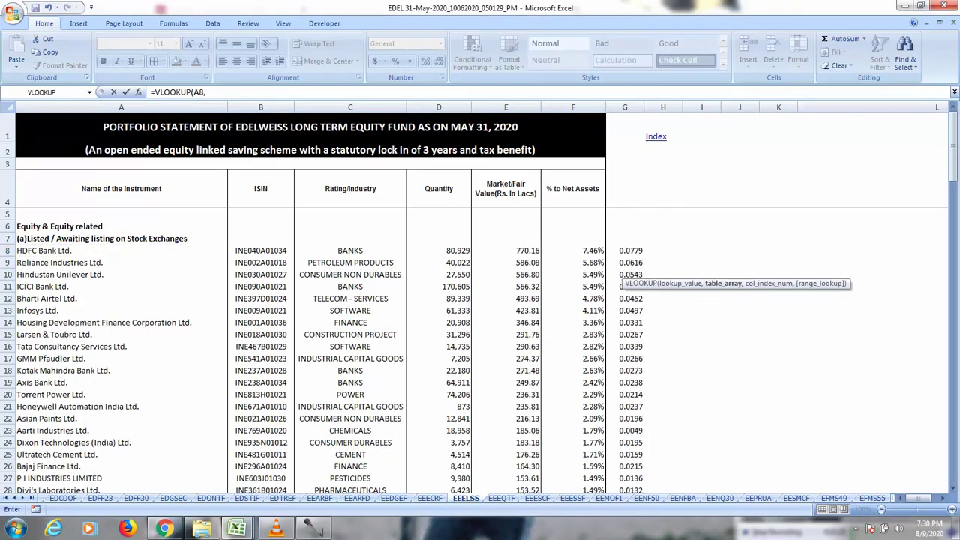
{"action": "left_click", "coordinate": [121, 251]}
{"action": "left_click_drag", "start_coordinate": [45, 251], "coordinate": [607, 348]}
{"action": "type", "text": ",4,0"}
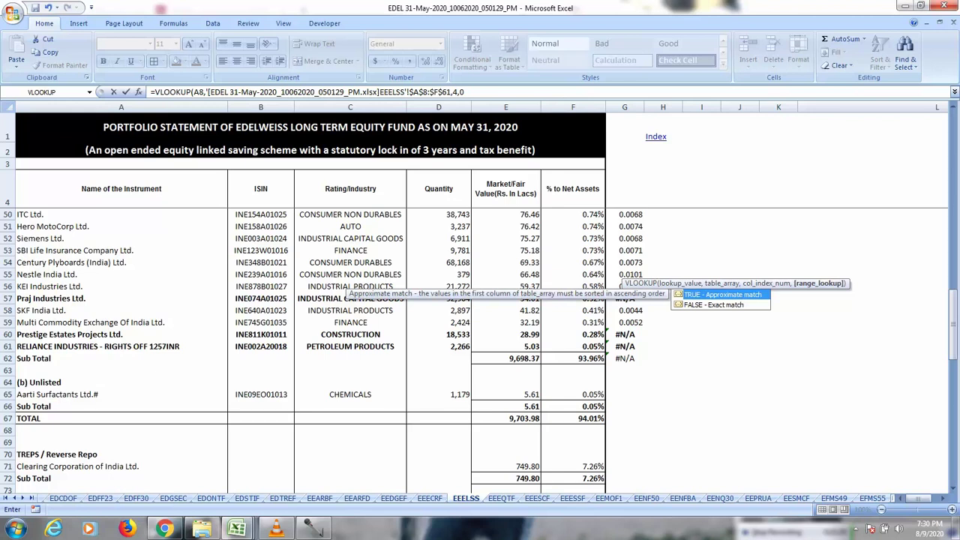
{"action": "type", "text": ")"}
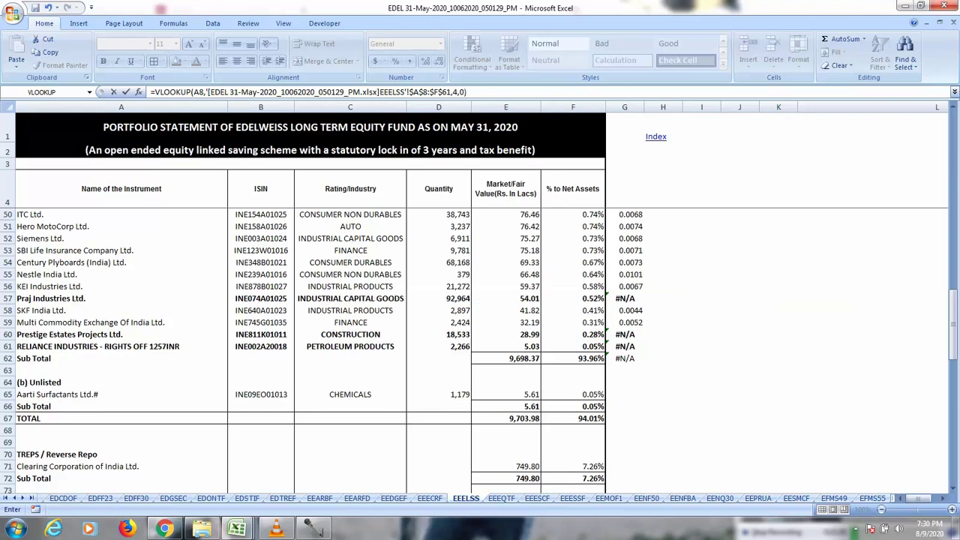
{"action": "scroll", "coordinate": [650, 300], "scroll_direction": "up", "scroll_amount": 15}
{"action": "key", "text": "ctrl+Return"}
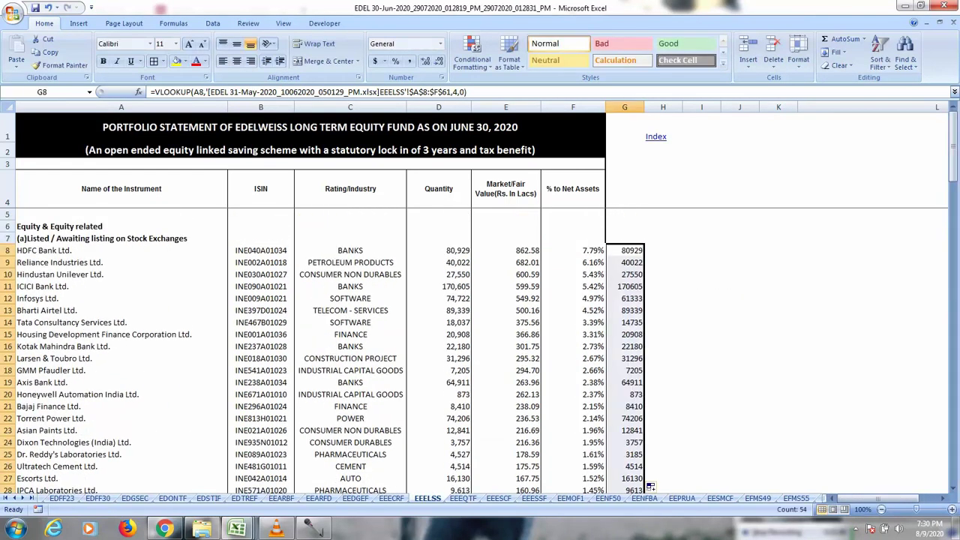
Enter the quantity difference =D8-G8 in cell H8 of June EEELSS and fill it down column H.
{"action": "left_click", "coordinate": [663, 251]}
{"action": "type", "text": "="}
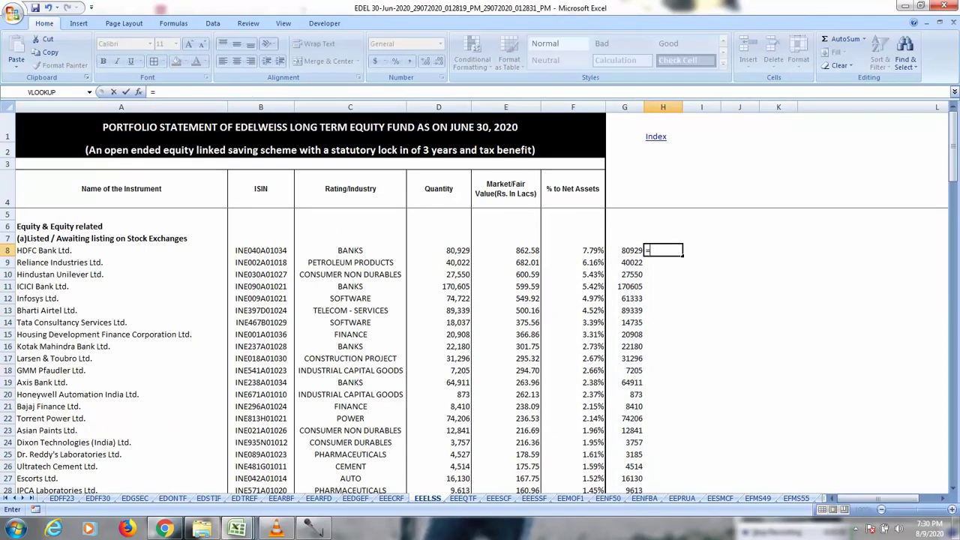
{"action": "key", "text": "Left"}
{"action": "key", "text": "Left"}
{"action": "key", "text": "Left"}
{"action": "key", "text": "Left"}
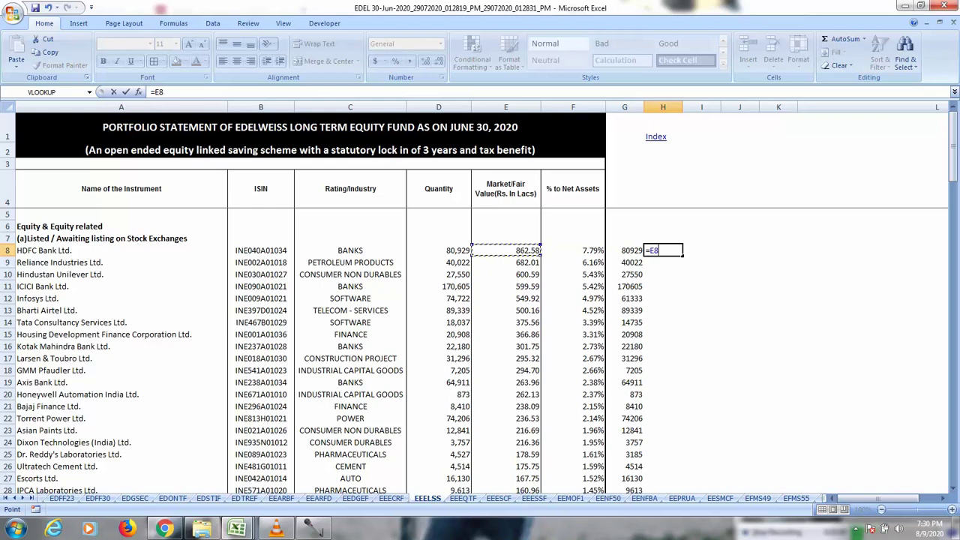
{"action": "type", "text": "-"}
{"action": "key", "text": "Left"}
{"action": "key", "text": "Return"}
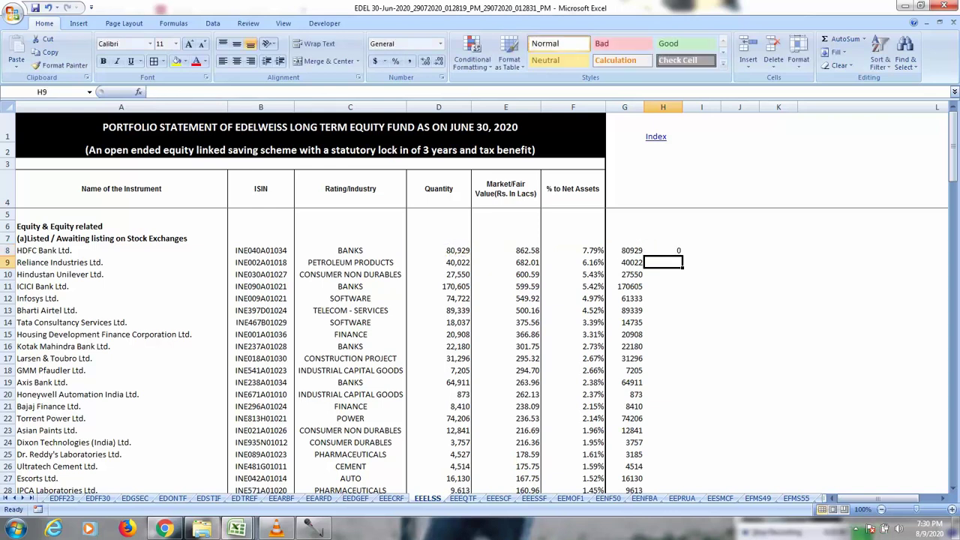
{"action": "key", "text": "Up"}
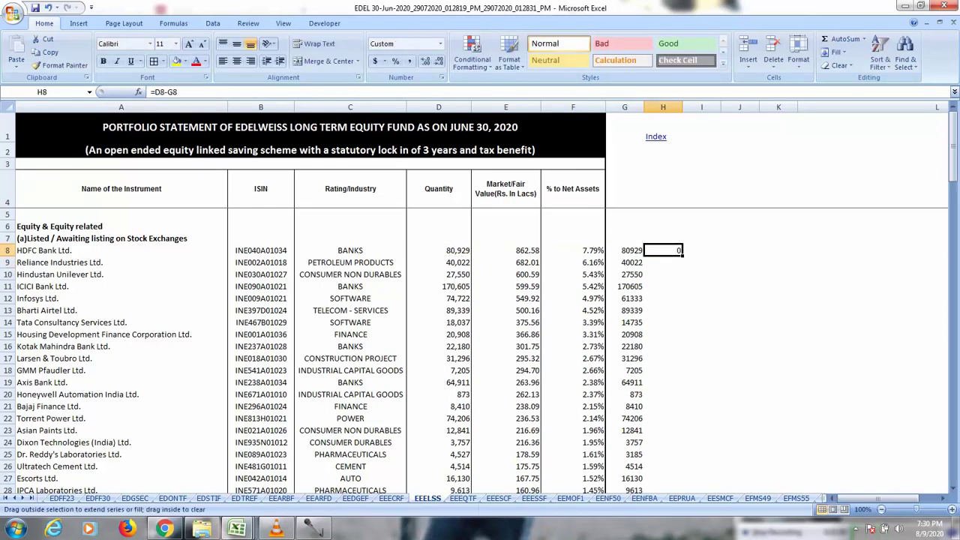
{"action": "double_click", "coordinate": [683, 256]}
Examine the June quantity differences for Infosys, Tata Consultancy Services, Dr. Reddy's and Nestle India, and look through the May EEELSS holdings for comparison.
{"action": "left_click", "coordinate": [663, 298]}
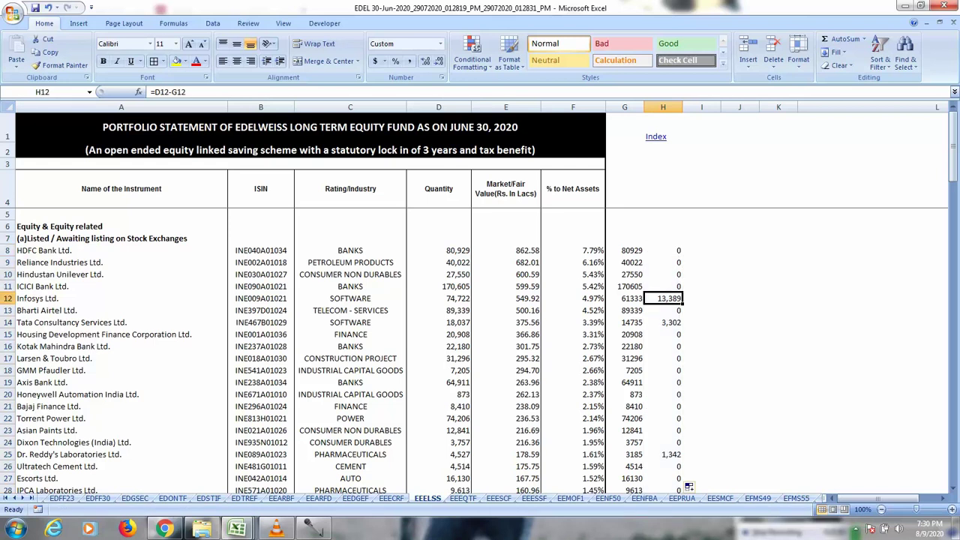
{"action": "left_click", "coordinate": [7, 298]}
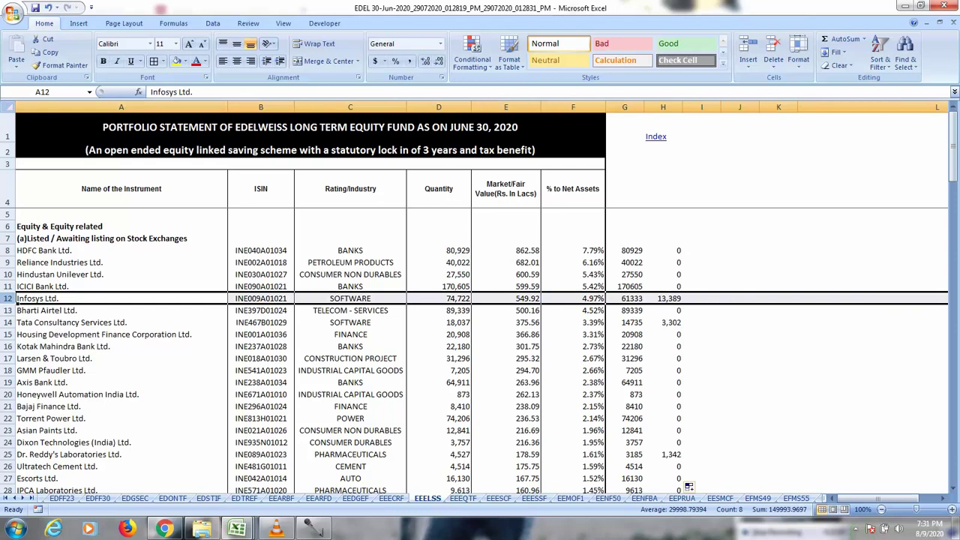
{"action": "left_click", "coordinate": [664, 335]}
{"action": "left_click", "coordinate": [663, 323]}
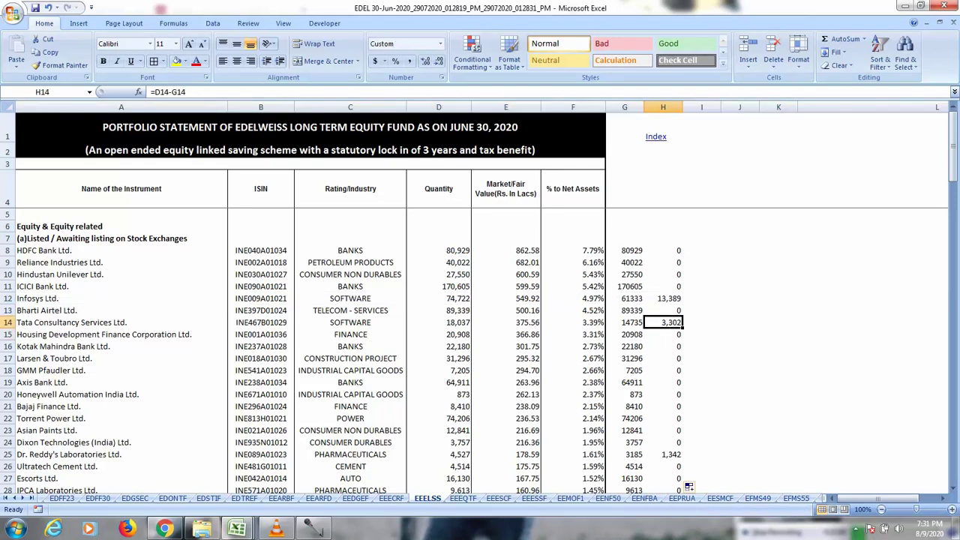
{"action": "scroll", "coordinate": [688, 486], "scroll_direction": "down", "scroll_amount": 2}
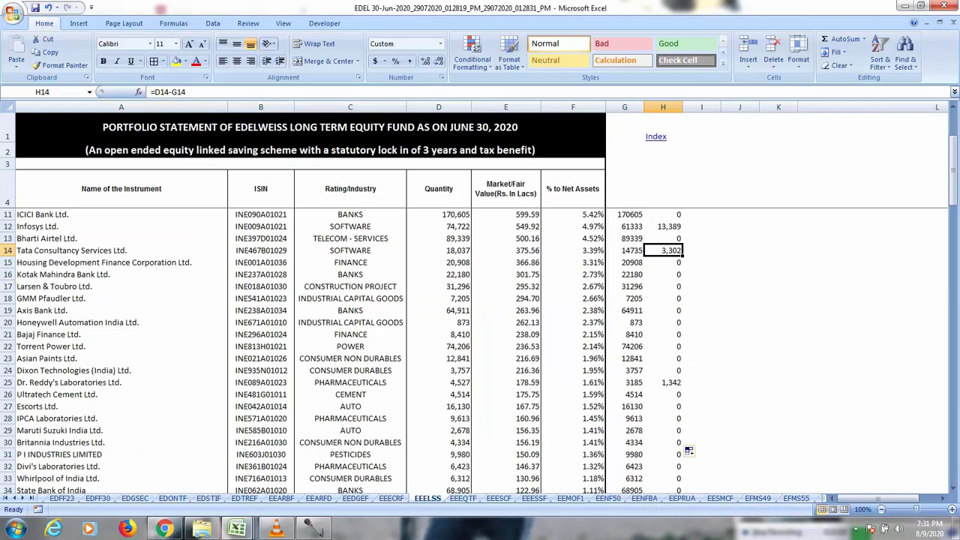
{"action": "left_click", "coordinate": [663, 383]}
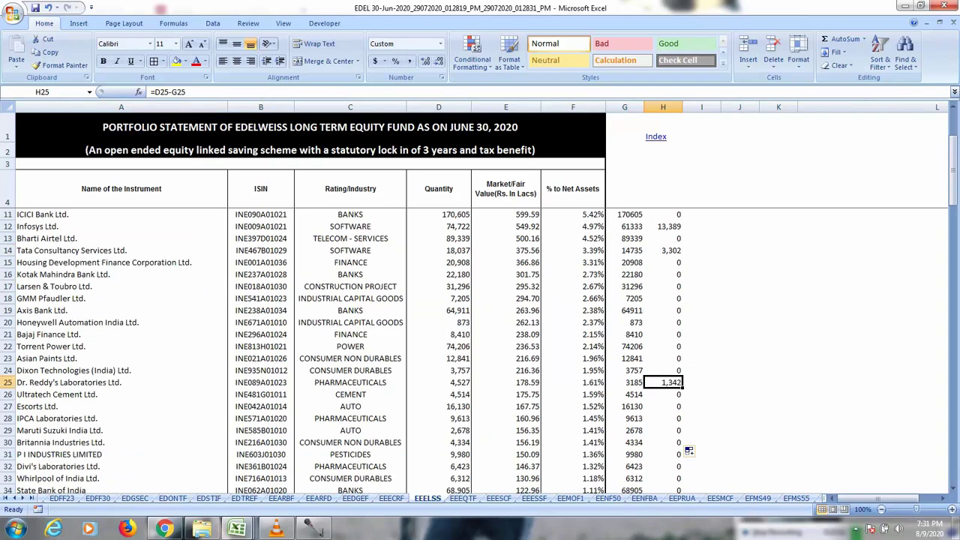
{"action": "scroll", "coordinate": [663, 382], "scroll_direction": "down", "scroll_amount": 4}
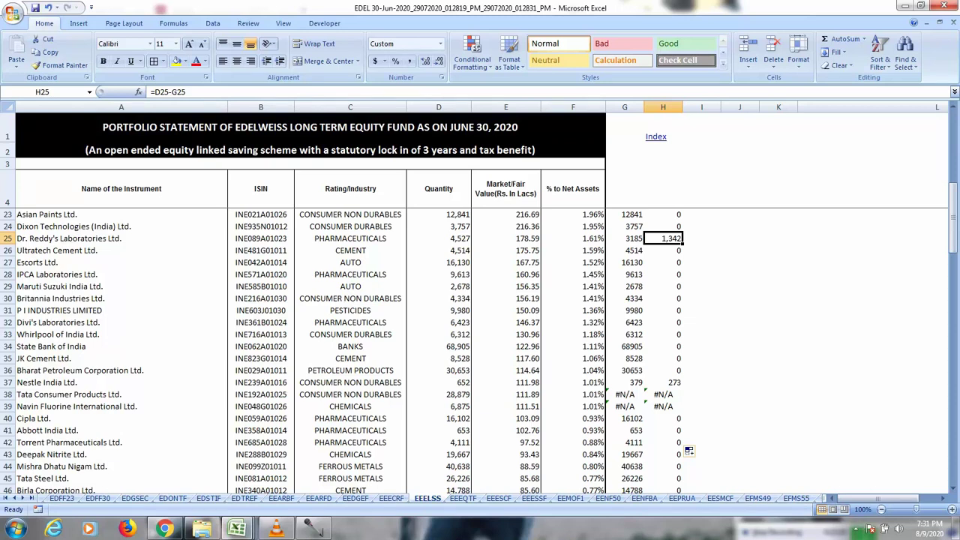
{"action": "left_click", "coordinate": [351, 382]}
{"action": "left_click", "coordinate": [663, 383]}
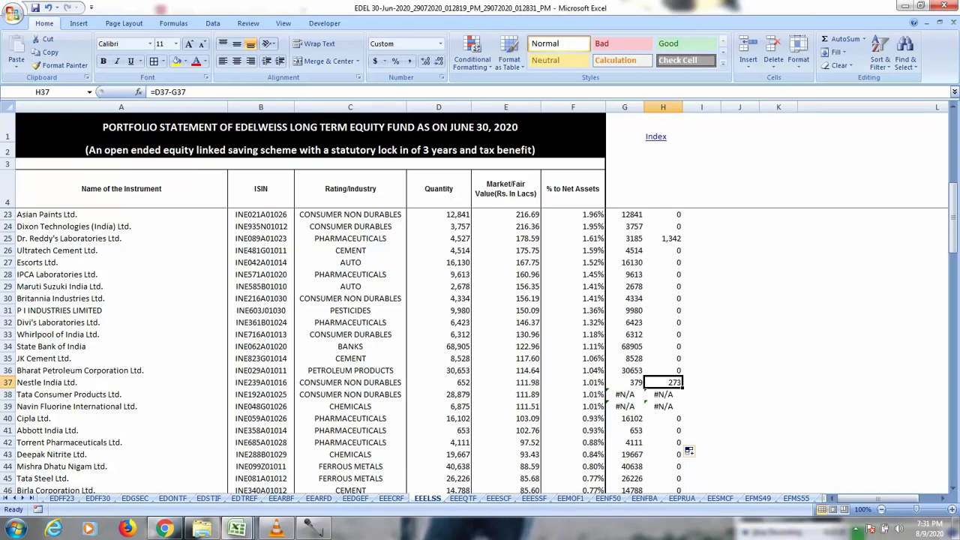
{"action": "key", "text": "alt+Tab"}
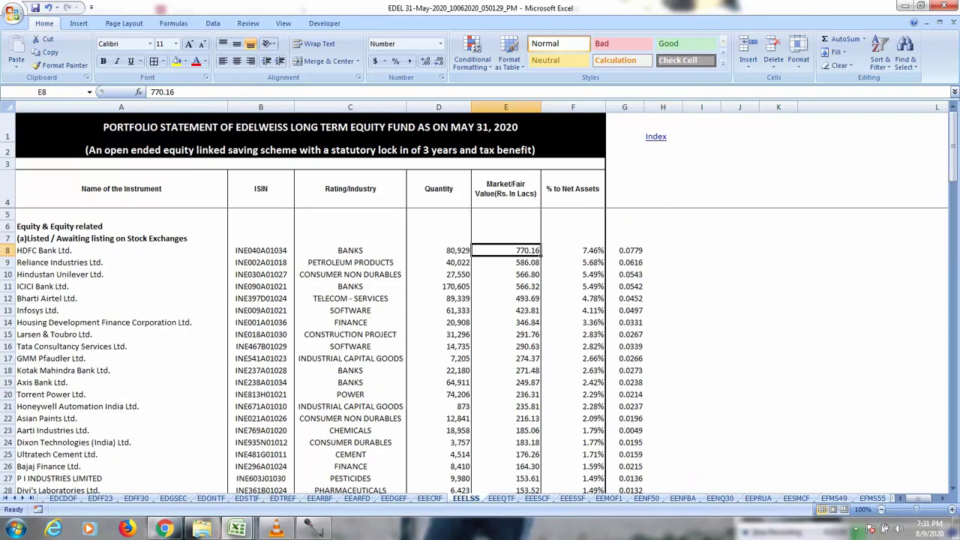
{"action": "scroll", "coordinate": [480, 353], "scroll_direction": "down", "scroll_amount": 5}
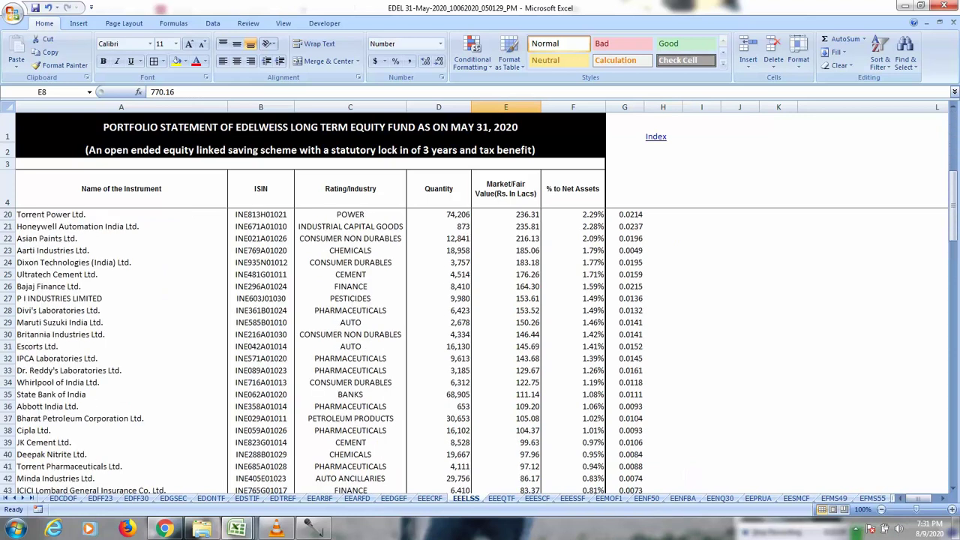
{"action": "scroll", "coordinate": [481, 353], "scroll_direction": "up", "scroll_amount": 5}
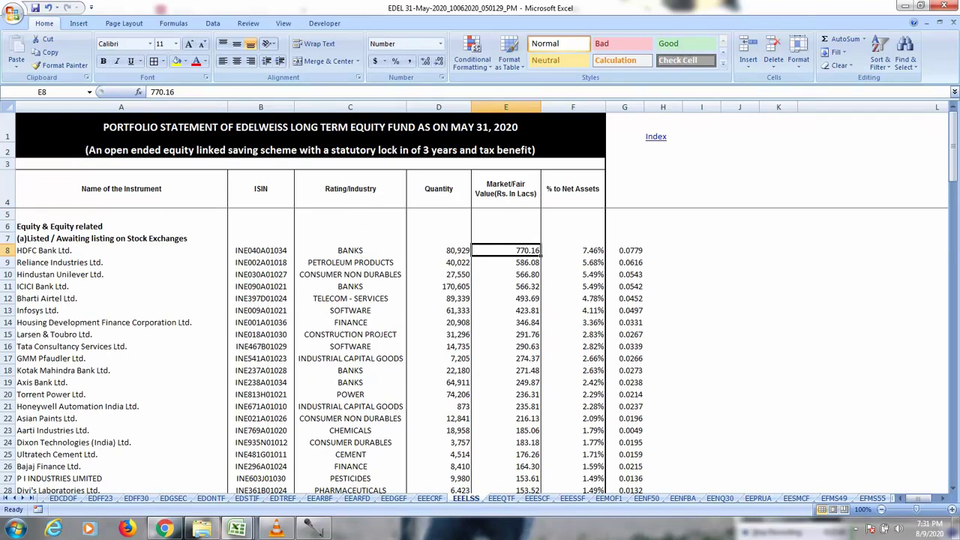
{"action": "key", "text": "alt+Tab"}
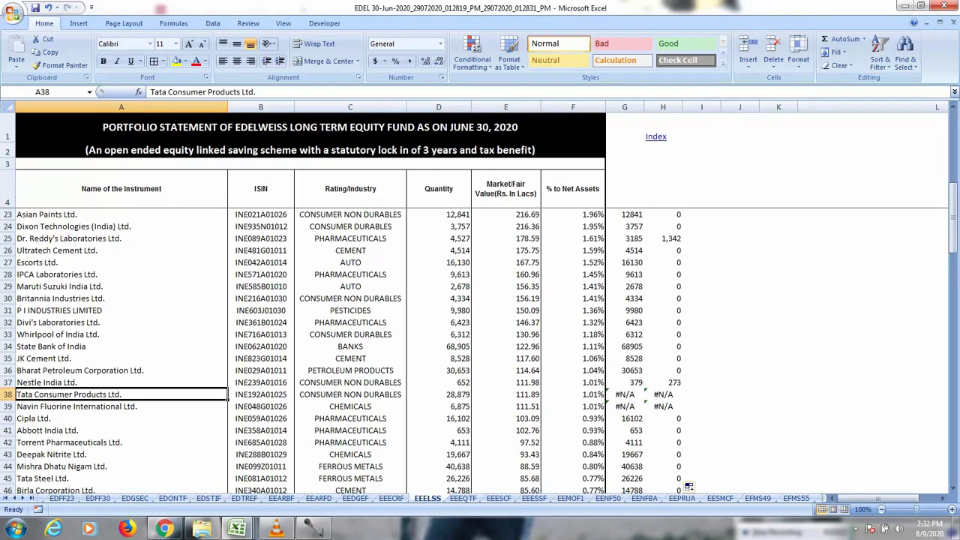
Search the May EEELSS sheet for Navin Fluorine International Ltd., copied from the June EEELSS sheet, and look through the May holdings.
{"action": "key", "text": "Down"}
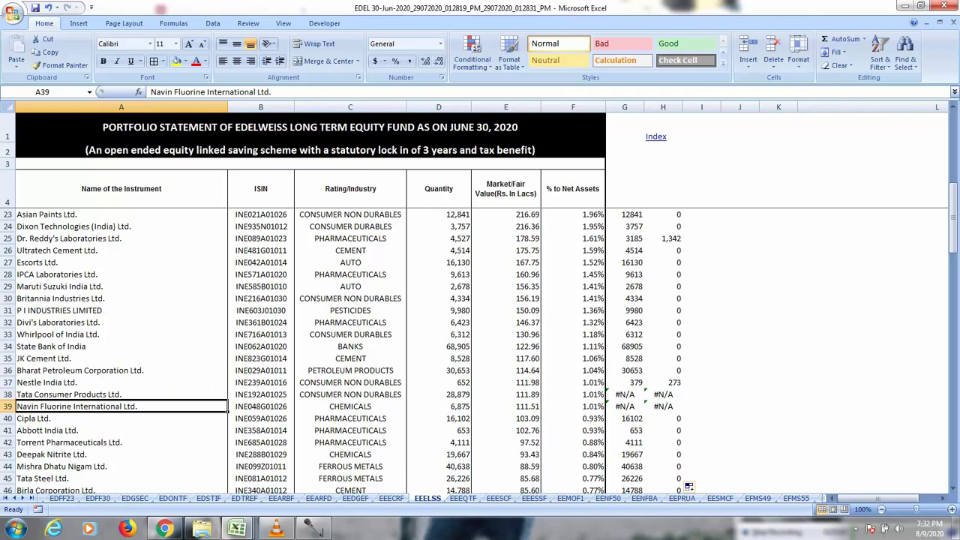
{"action": "key", "text": "ctrl+c"}
{"action": "key", "text": "ctrl+Tab"}
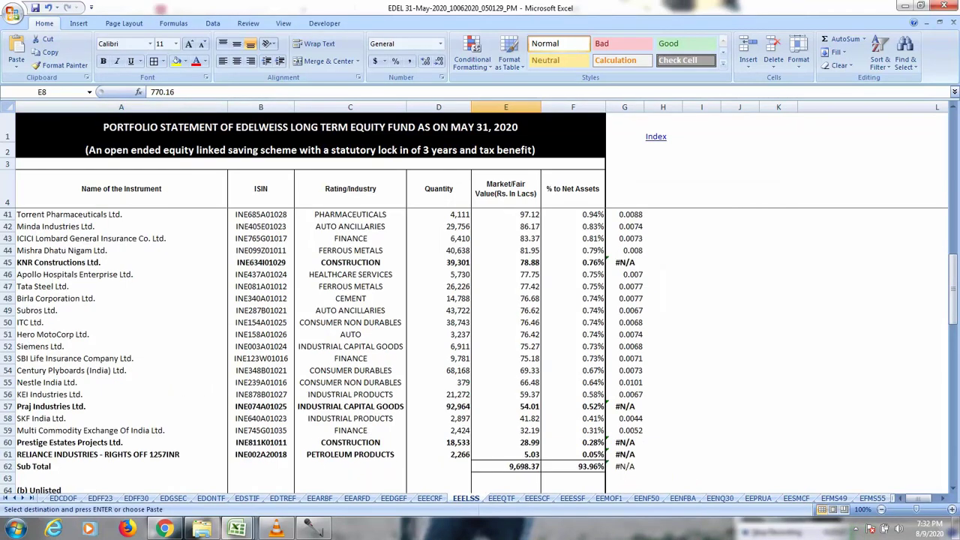
{"action": "key", "text": "ctrl+f"}
{"action": "key", "text": "ctrl+v"}
{"action": "key", "text": "Return"}
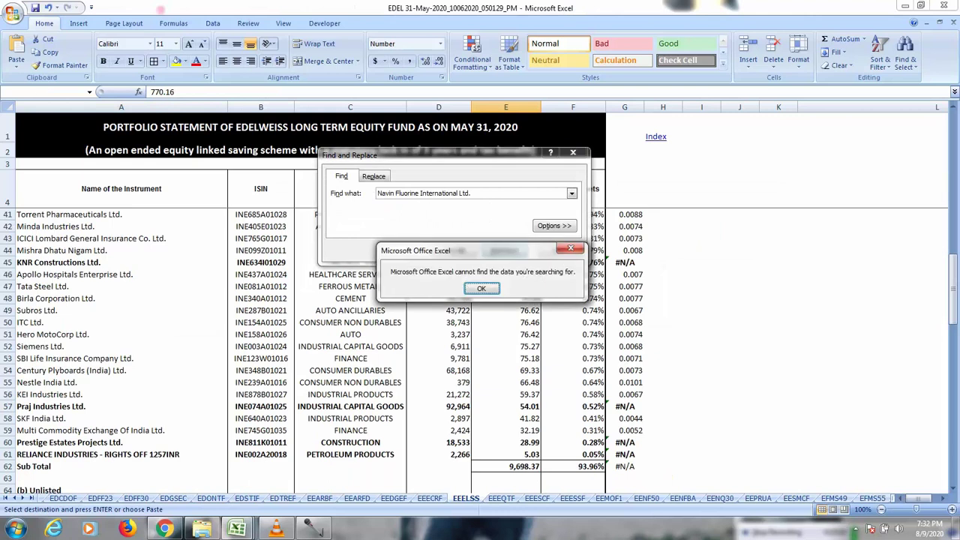
{"action": "key", "text": "Return"}
{"action": "key", "text": "Escape"}
{"action": "scroll", "coordinate": [480, 345], "scroll_direction": "up", "scroll_amount": 3}
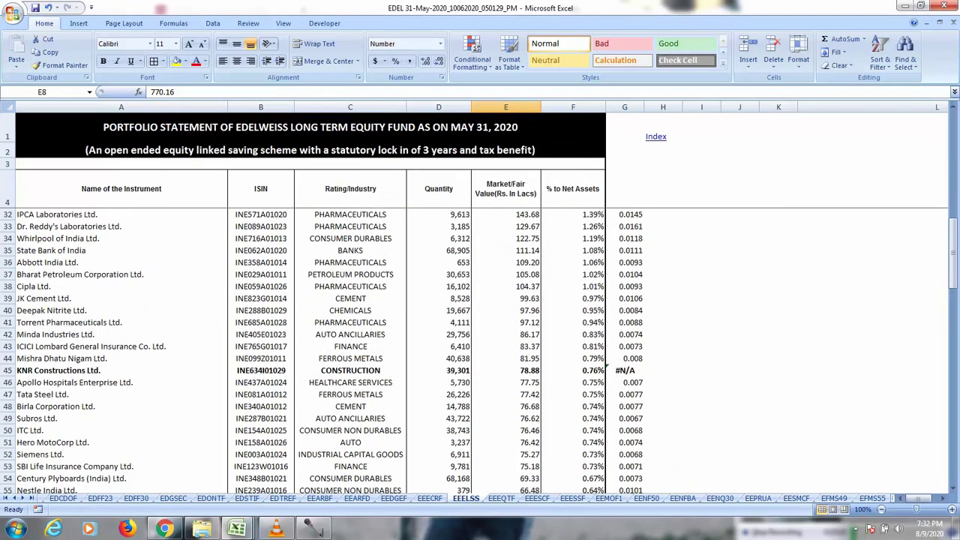
{"action": "scroll", "coordinate": [480, 345], "scroll_direction": "down", "scroll_amount": 2}
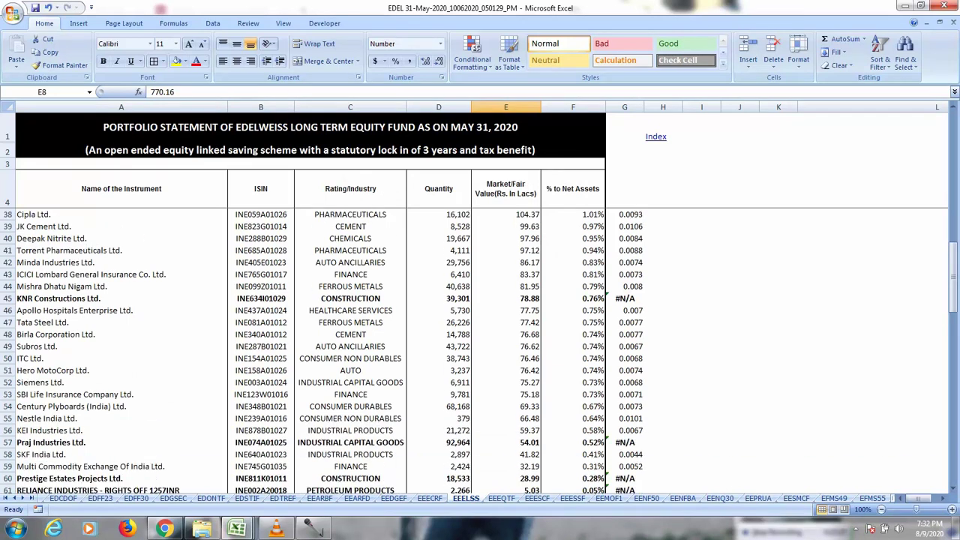
Examine the quantity differences for Reliance Industries and Aarti Industries near the end of the June EEELSS equity list.
{"action": "key", "text": "alt+Tab"}
{"action": "scroll", "coordinate": [481, 345], "scroll_direction": "down", "scroll_amount": 11}
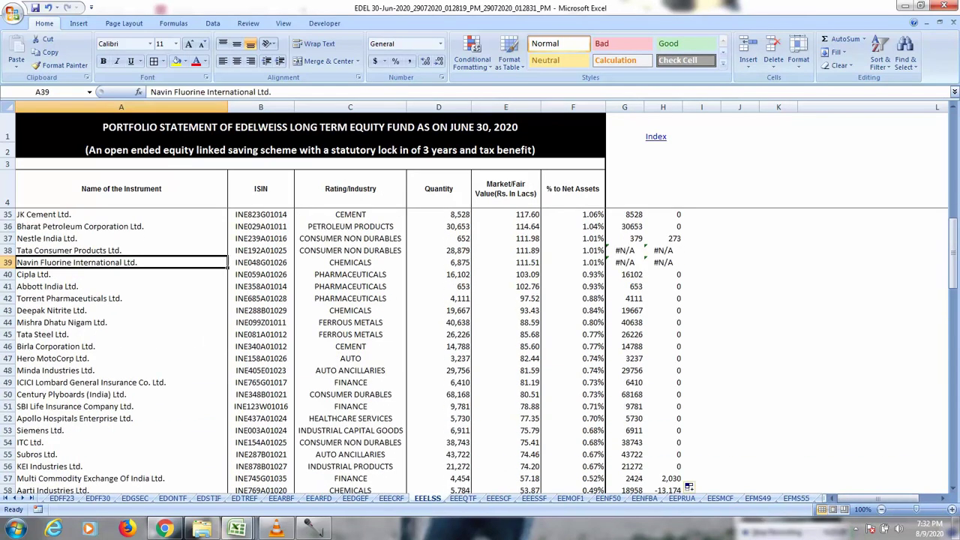
{"action": "scroll", "coordinate": [480, 345], "scroll_direction": "up", "scroll_amount": 1}
{"action": "scroll", "coordinate": [688, 322], "scroll_direction": "up", "scroll_amount": 2}
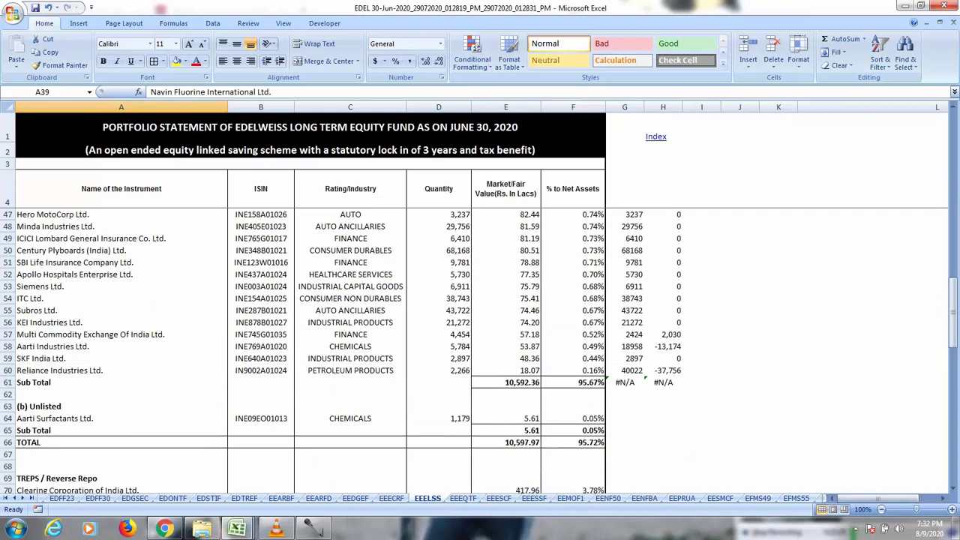
{"action": "left_click", "coordinate": [8, 370]}
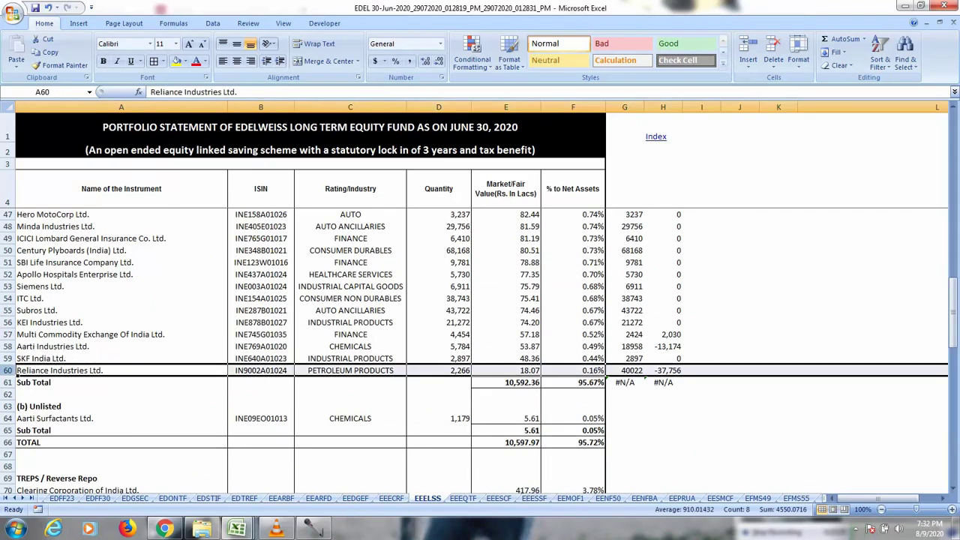
{"action": "left_click", "coordinate": [9, 346]}
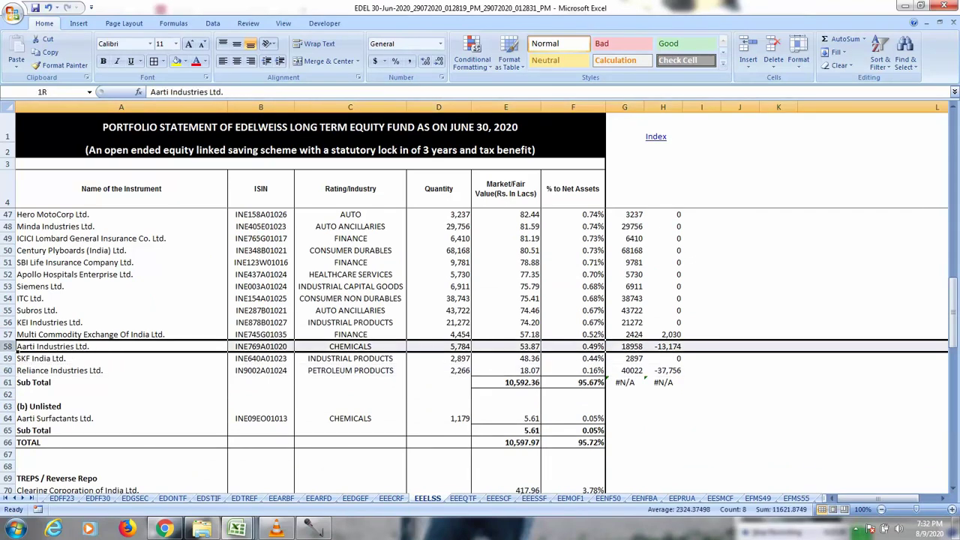
{"action": "left_click", "coordinate": [663, 346]}
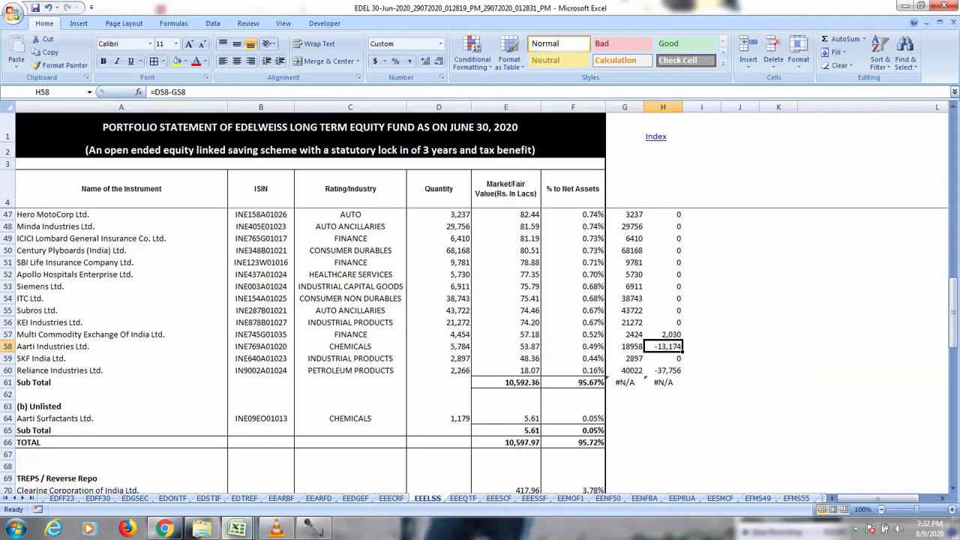
{"action": "scroll", "coordinate": [480, 353], "scroll_direction": "up", "scroll_amount": 14}
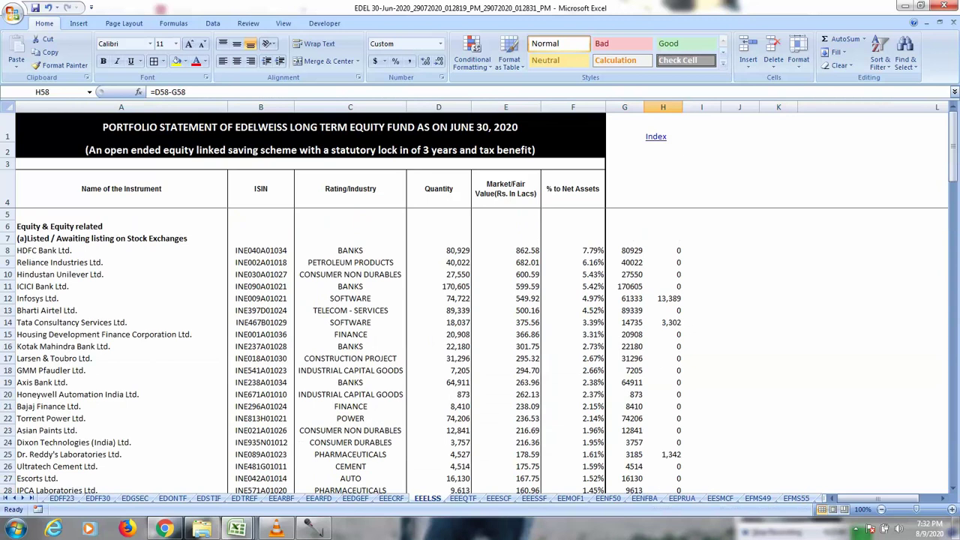
Open the EEECRF multi-cap fund sheet in both the June and May workbooks, at the start of the holdings list.
{"action": "key", "text": "ctrl+Page_Up"}
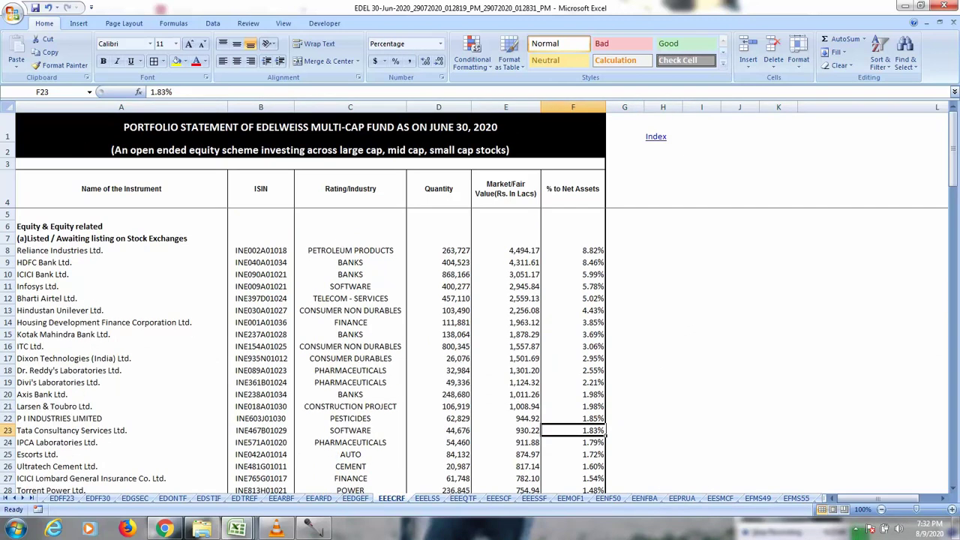
{"action": "left_click", "coordinate": [625, 251]}
{"action": "key", "text": "alt+Tab"}
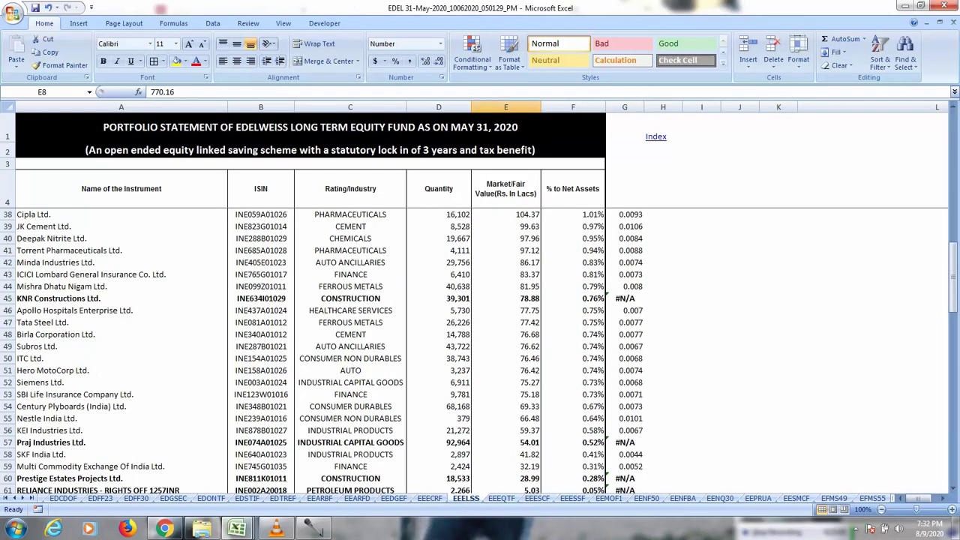
{"action": "left_click", "coordinate": [430, 498]}
{"action": "scroll", "coordinate": [430, 351], "scroll_direction": "up", "scroll_amount": 1}
{"action": "scroll", "coordinate": [430, 351], "scroll_direction": "up", "scroll_amount": 17}
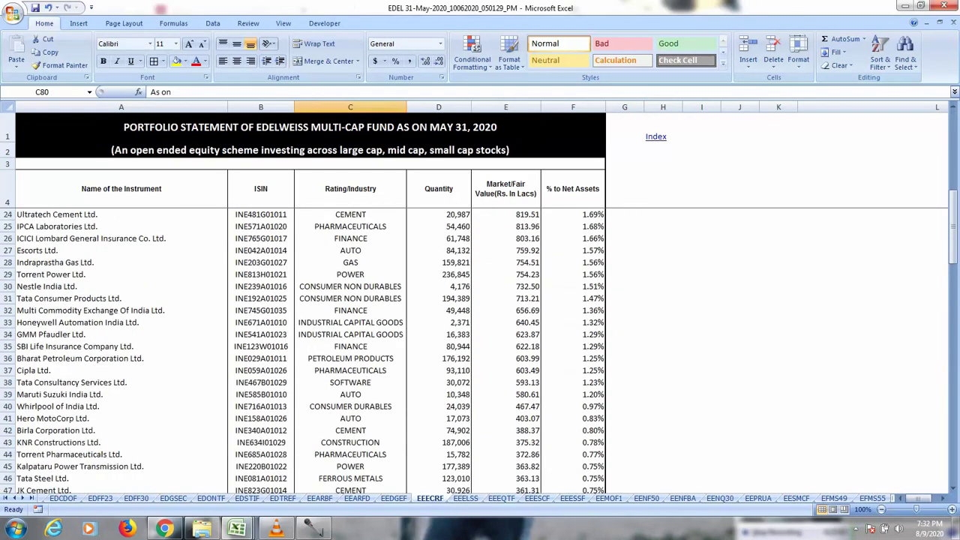
{"action": "left_click", "coordinate": [625, 251]}
Start a VLOOKUP formula in cell G8 of the June EEECRF sheet with A8 as the lookup value.
{"action": "key", "text": "ctrl+Tab"}
{"action": "type", "text": "=VLOOKUP("}
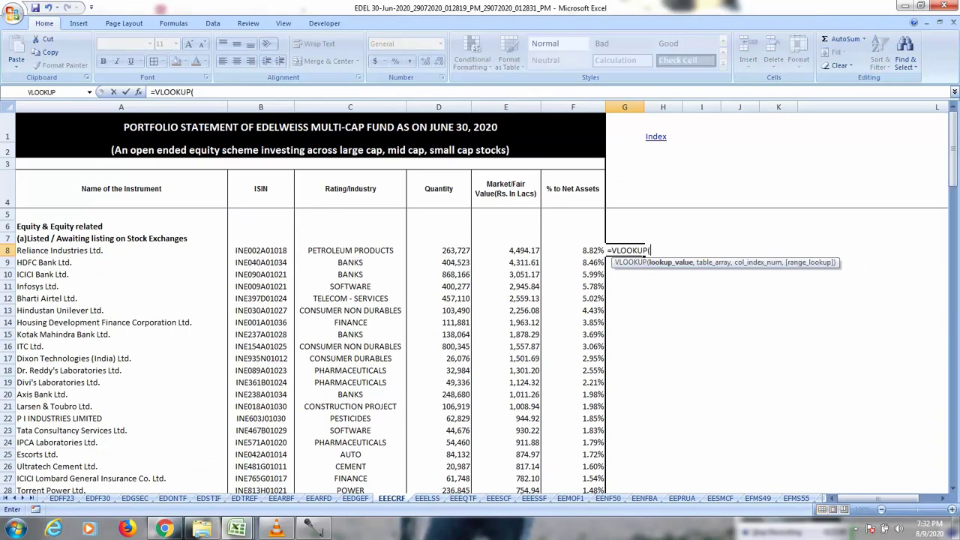
{"action": "key", "text": "Left"}
{"action": "key", "text": "ctrl+Left"}
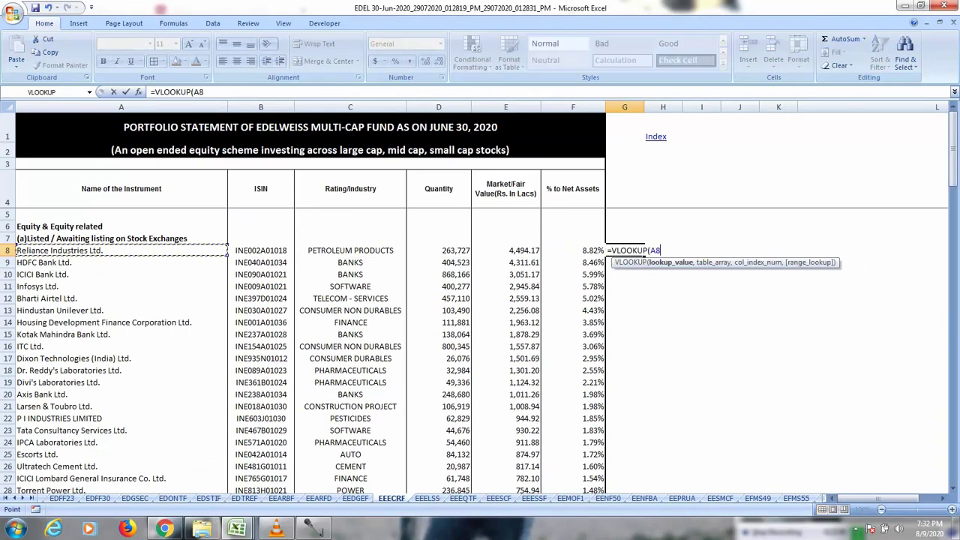
{"action": "type", "text": ","}
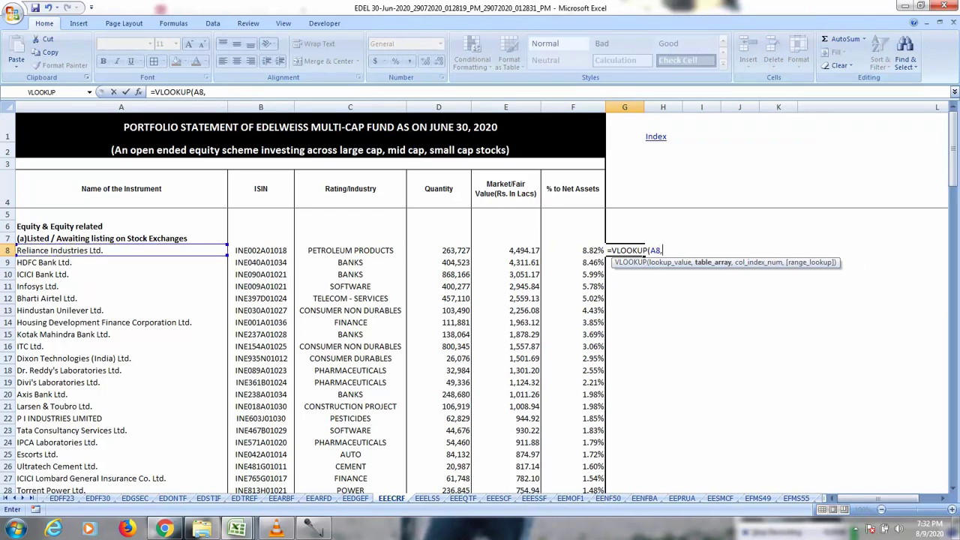
Complete the lookup with May EEECRF range $A$8:$F$57, column 4 and exact match 0, and fill it down column G of June EEECRF.
{"action": "key", "text": "ctrl+Tab"}
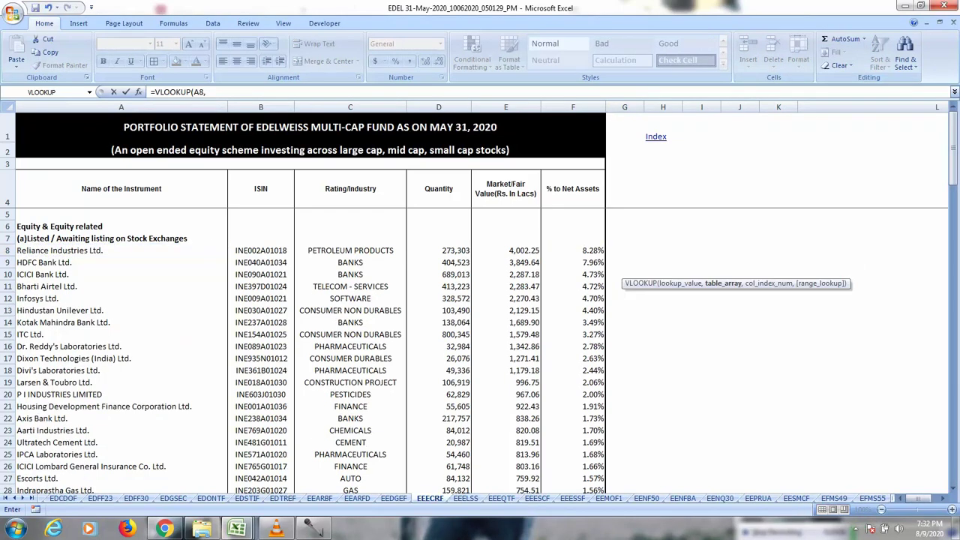
{"action": "left_click", "coordinate": [121, 251]}
{"action": "left_click_drag", "start_coordinate": [60, 250], "coordinate": [593, 375]}
{"action": "type", "text": ","}
{"action": "type", "text": "4,"}
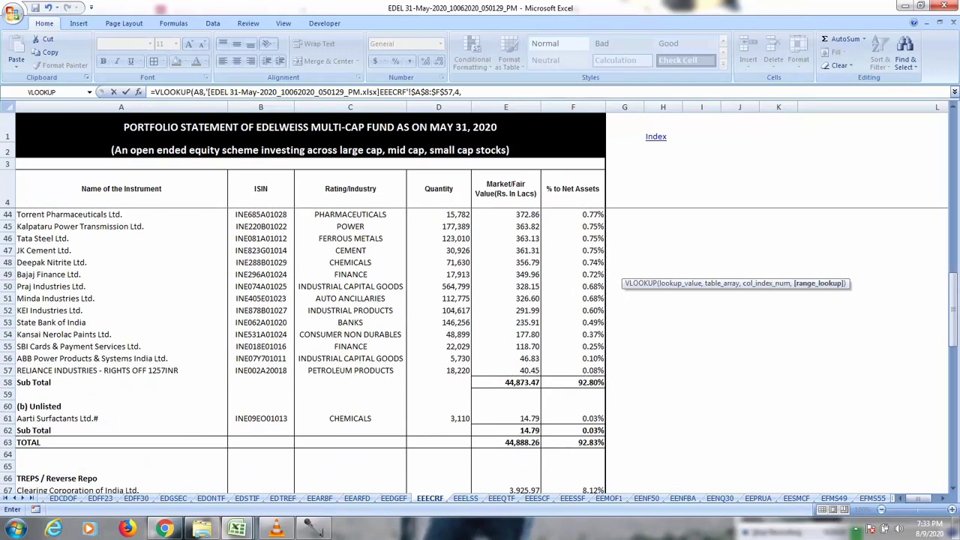
{"action": "type", "text": "0)"}
{"action": "key", "text": "Return"}
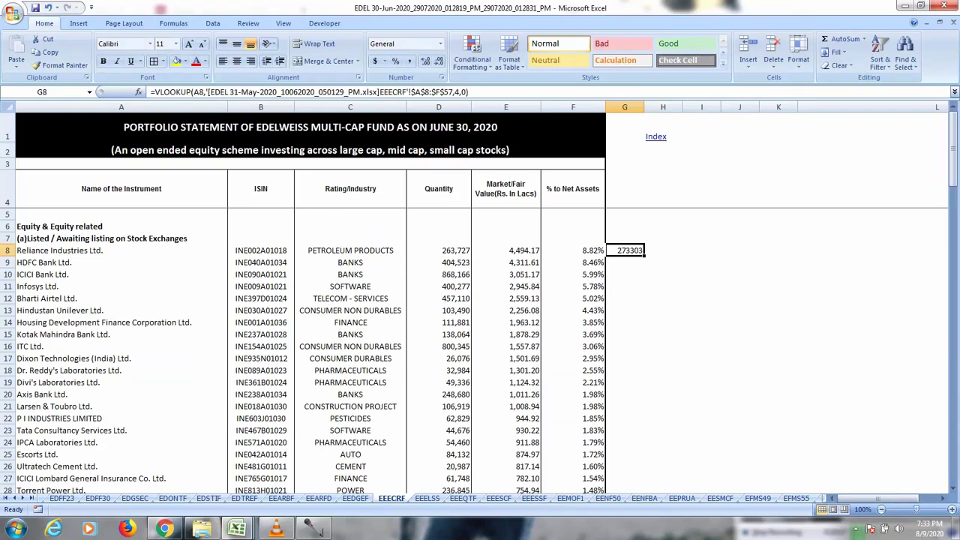
{"action": "double_click", "coordinate": [644, 256]}
Enter the quantity difference =D8-G8 in cell H8 of June EEECRF and fill it down column H.
{"action": "key", "text": "Right"}
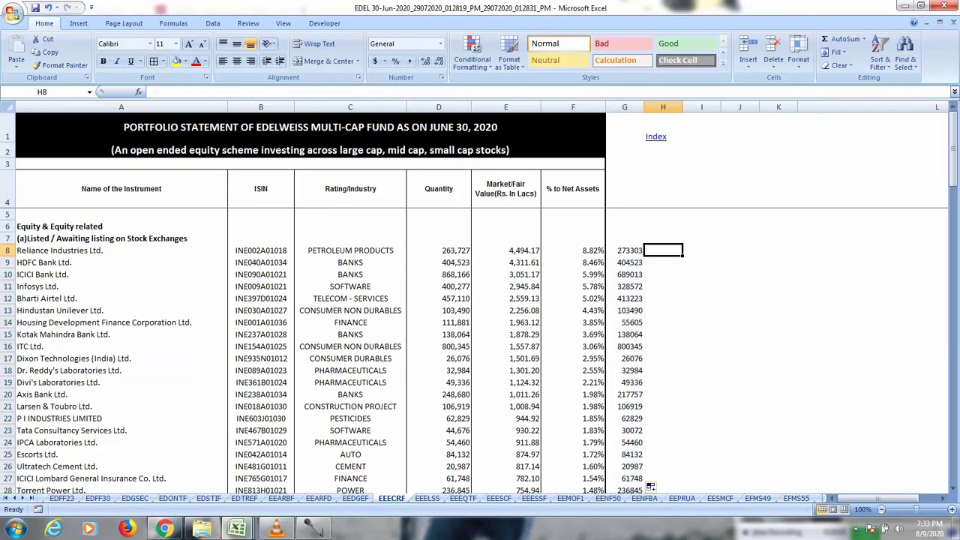
{"action": "type", "text": "="}
{"action": "key", "text": "Left"}
{"action": "key", "text": "Left"}
{"action": "key", "text": "Left"}
{"action": "key", "text": "Left"}
{"action": "type", "text": "-"}
{"action": "key", "text": "Left"}
{"action": "key", "text": "Return"}
{"action": "key", "text": "Up"}
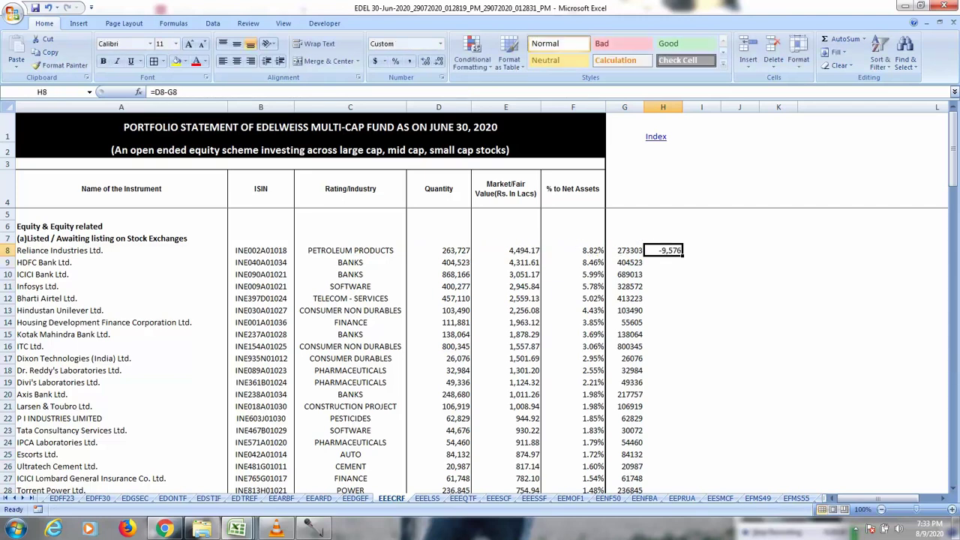
{"action": "double_click", "coordinate": [682, 255]}
{"action": "left_click", "coordinate": [740, 298]}
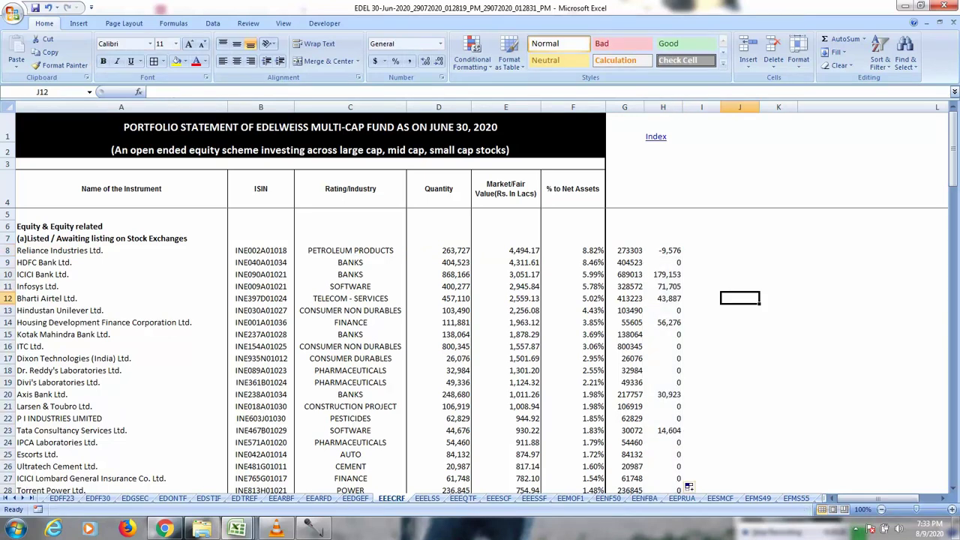
Examine the June EEECRF lookup results and quantity differences for ICICI Bank, Navin Fluorine, SRF and the second Reliance Industries entry.
{"action": "left_click", "coordinate": [8, 275]}
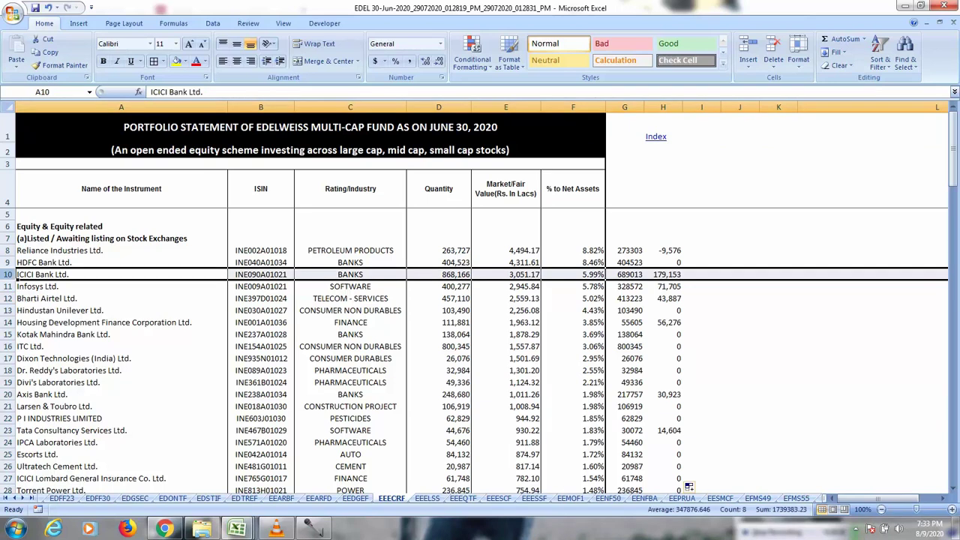
{"action": "scroll", "coordinate": [480, 338], "scroll_direction": "down", "scroll_amount": 10}
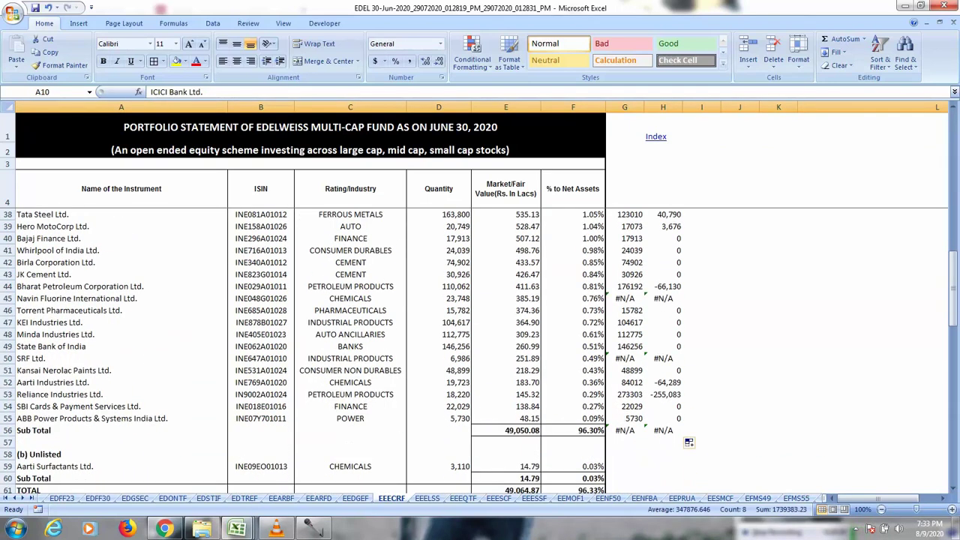
{"action": "left_click", "coordinate": [121, 299]}
{"action": "left_click", "coordinate": [629, 298]}
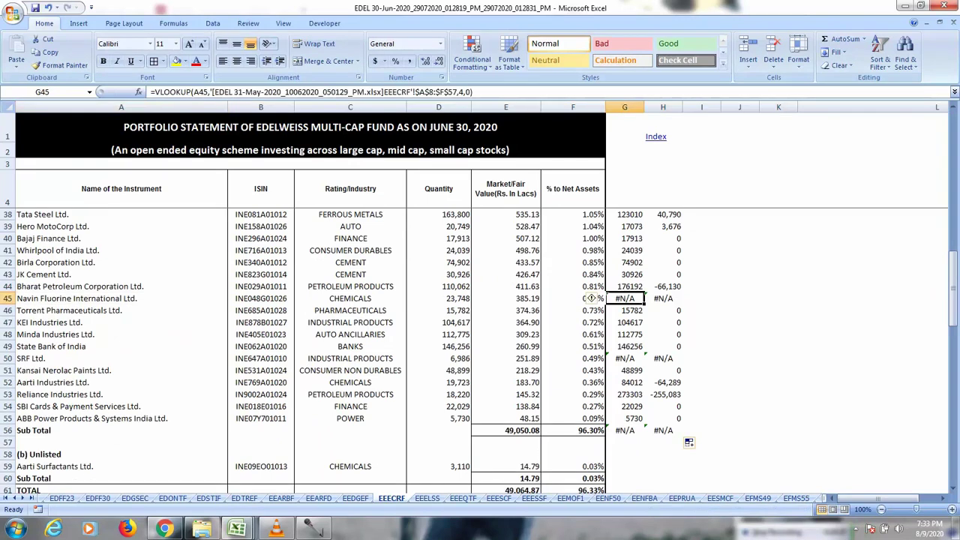
{"action": "key", "text": "Right"}
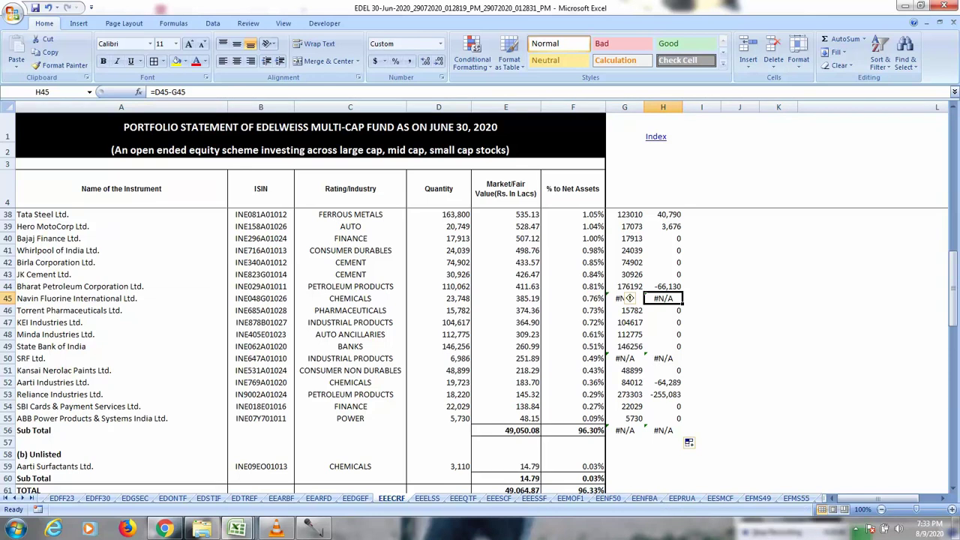
{"action": "left_click", "coordinate": [625, 358]}
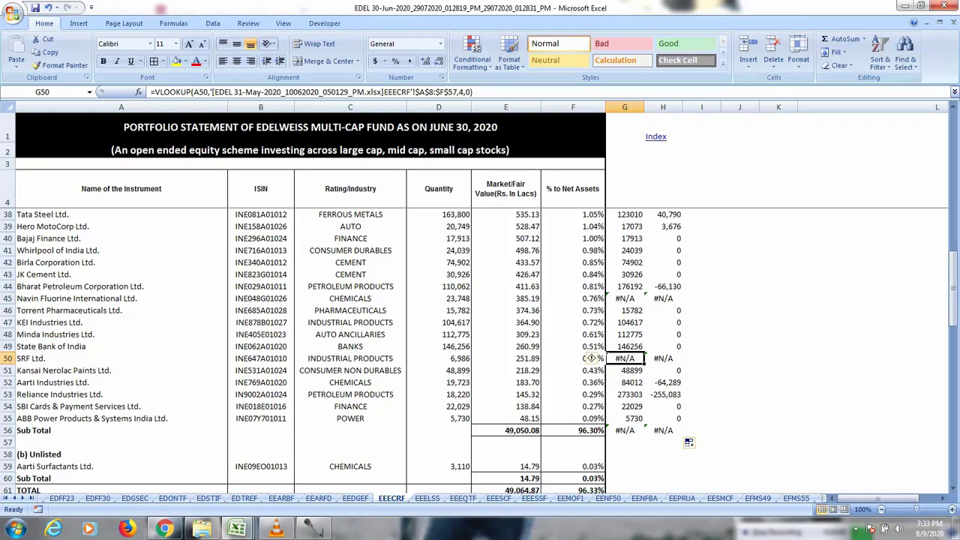
{"action": "left_click", "coordinate": [98, 394]}
{"action": "key", "text": "ctrl+Right"}
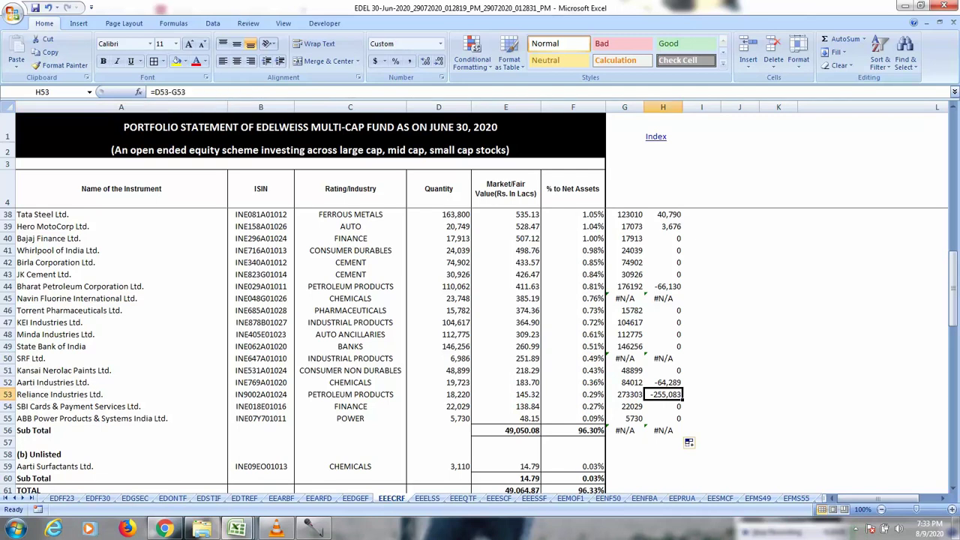
Review the Reliance Industries entry in row 53 and the June EEECRF quantity changes for Bharat Petroleum and Tata Steel.
{"action": "scroll", "coordinate": [480, 349], "scroll_direction": "up", "scroll_amount": 10}
{"action": "key", "text": "Left"}
{"action": "key", "text": "Left"}
{"action": "key", "text": "Left"}
{"action": "key", "text": "Left"}
{"action": "key", "text": "Left"}
{"action": "key", "text": "Left"}
{"action": "key", "text": "Left"}
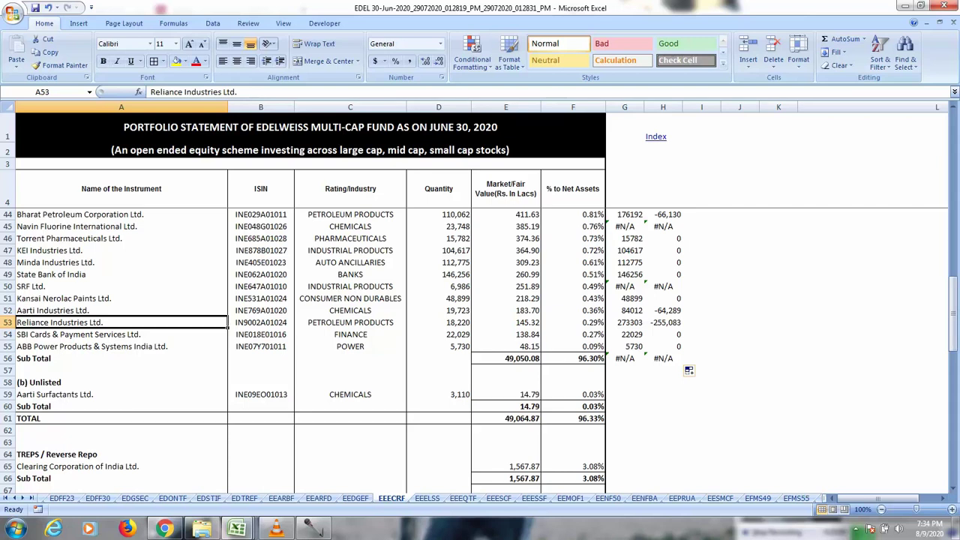
{"action": "scroll", "coordinate": [480, 300], "scroll_direction": "up", "scroll_amount": 3}
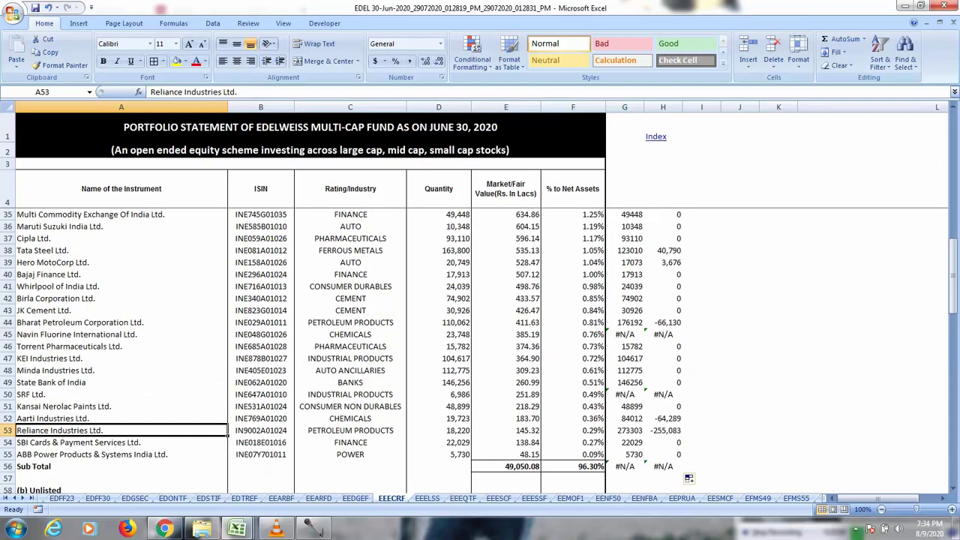
{"action": "scroll", "coordinate": [480, 300], "scroll_direction": "up", "scroll_amount": 1}
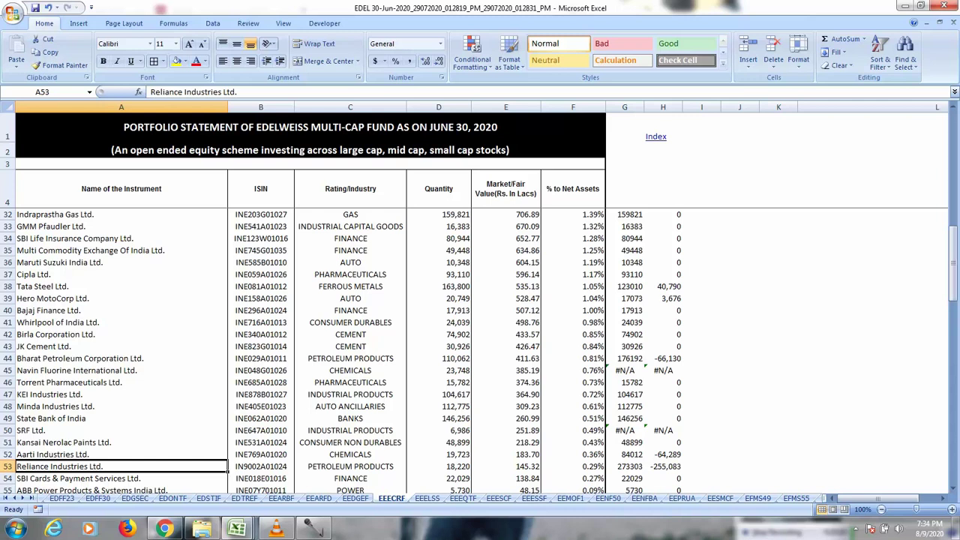
{"action": "left_click", "coordinate": [351, 358]}
{"action": "left_click", "coordinate": [121, 359]}
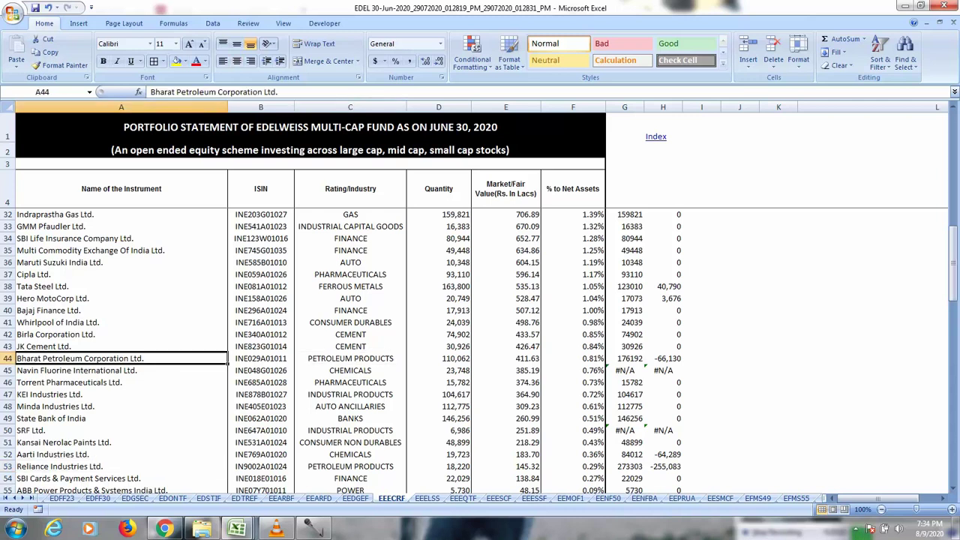
{"action": "left_click", "coordinate": [663, 359]}
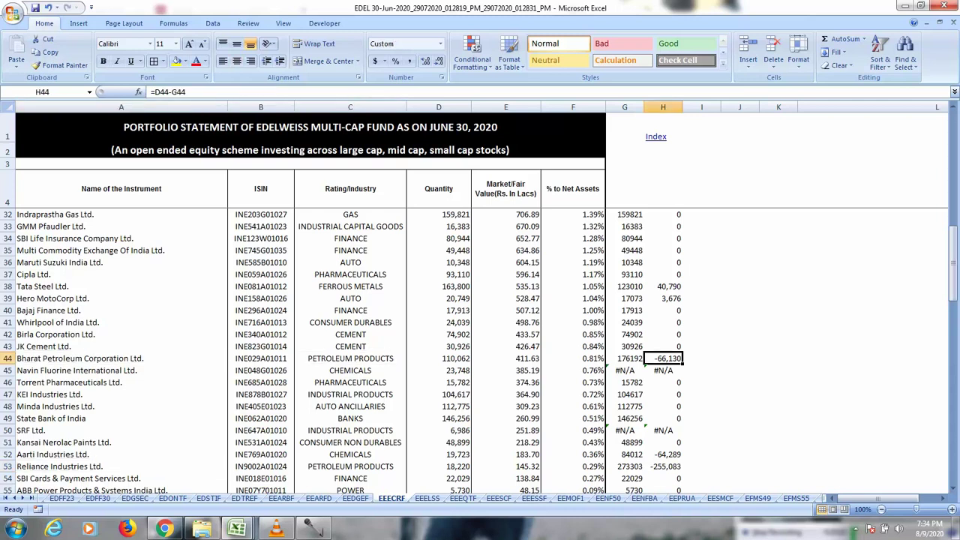
{"action": "left_click", "coordinate": [122, 286]}
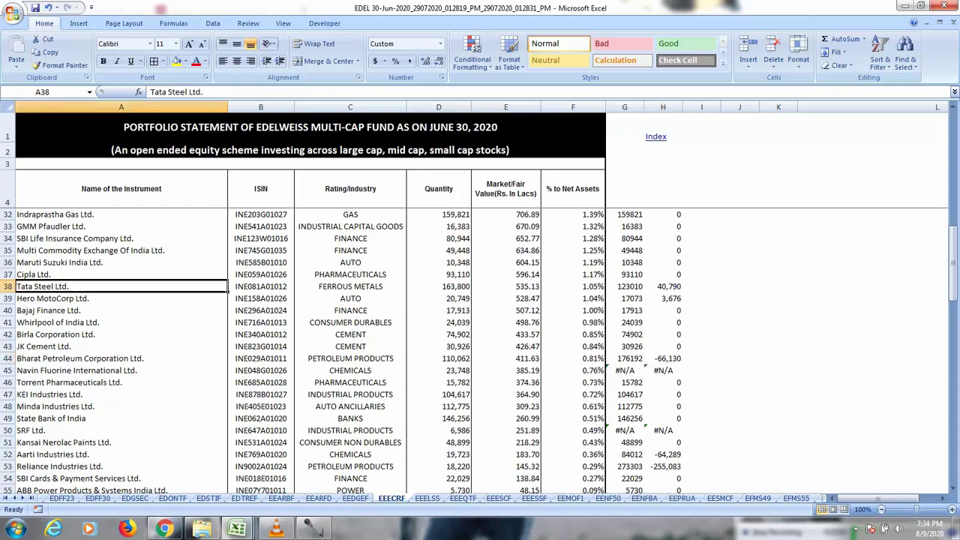
Check Tata Steel's quantity difference in June EEECRF and go to cell G8 of the June EEARFD sheet.
{"action": "left_click", "coordinate": [663, 287]}
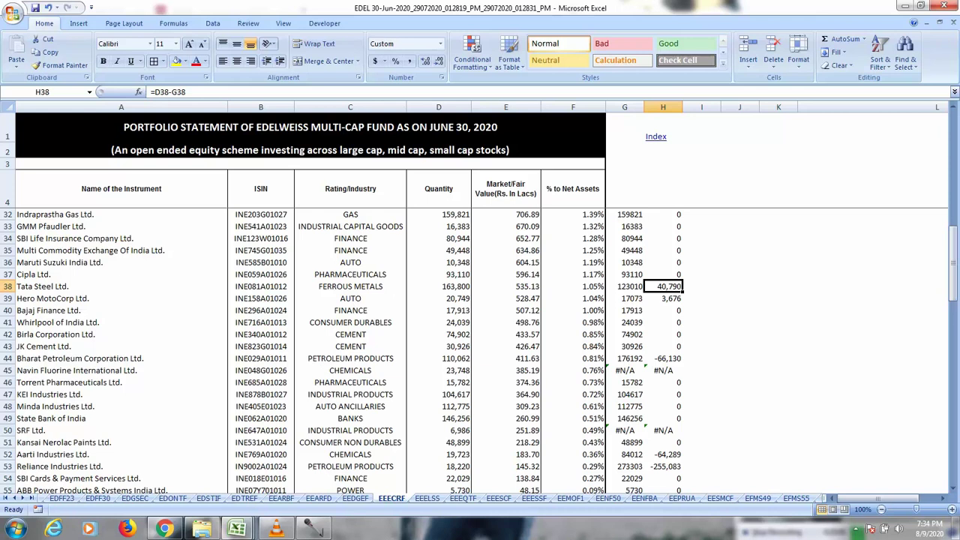
{"action": "scroll", "coordinate": [480, 341], "scroll_direction": "up", "scroll_amount": 9}
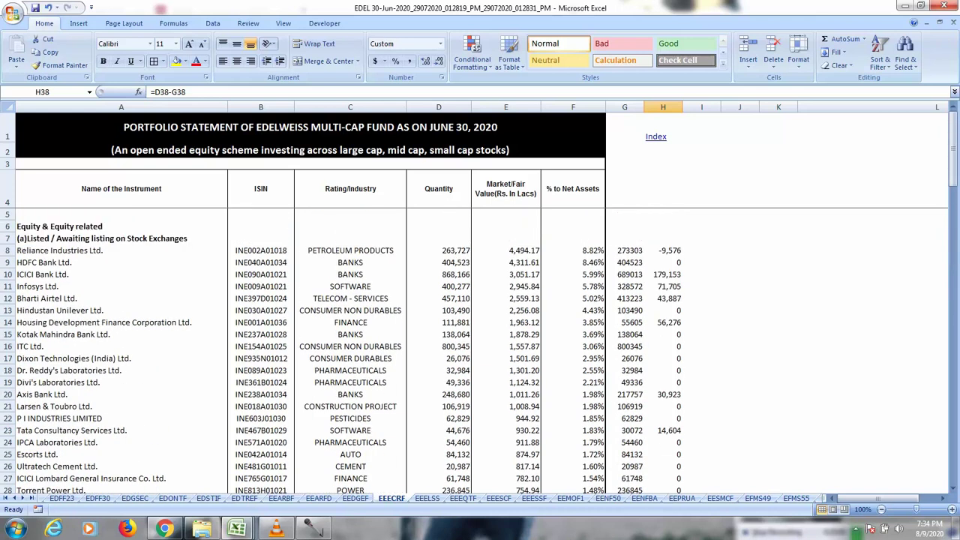
{"action": "left_click", "coordinate": [355, 498]}
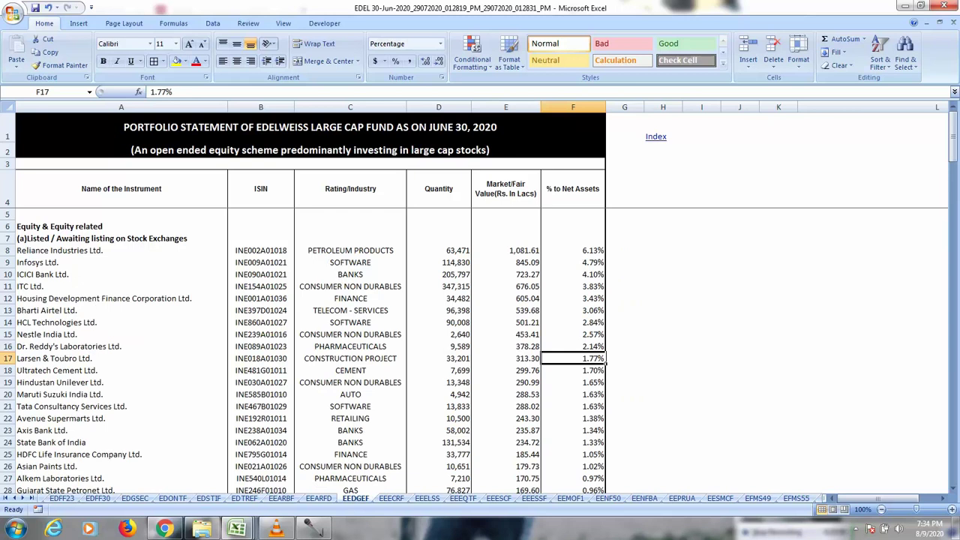
{"action": "key", "text": "ctrl+Page_Up"}
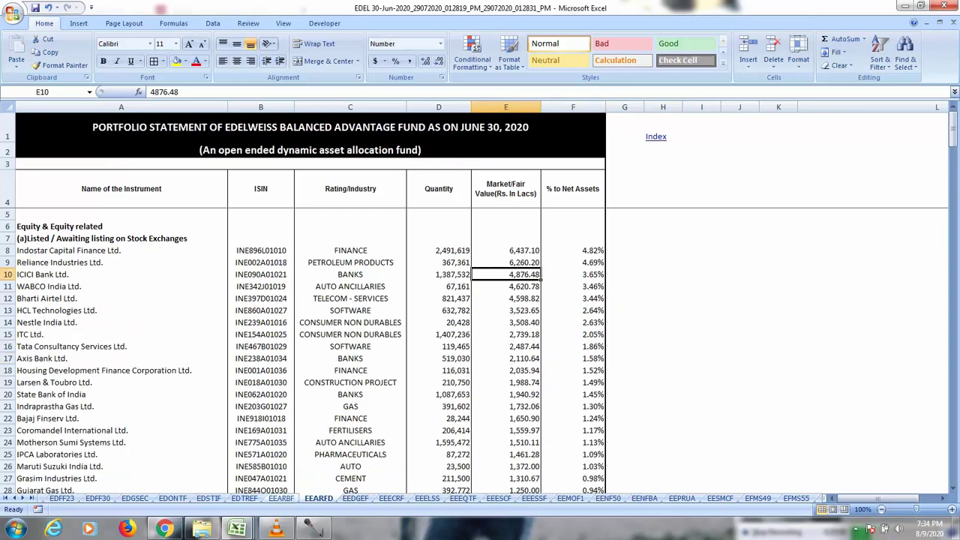
{"action": "key", "text": "ctrl+Page_Up"}
{"action": "key", "text": "ctrl+Page_Down"}
{"action": "left_click", "coordinate": [625, 251]}
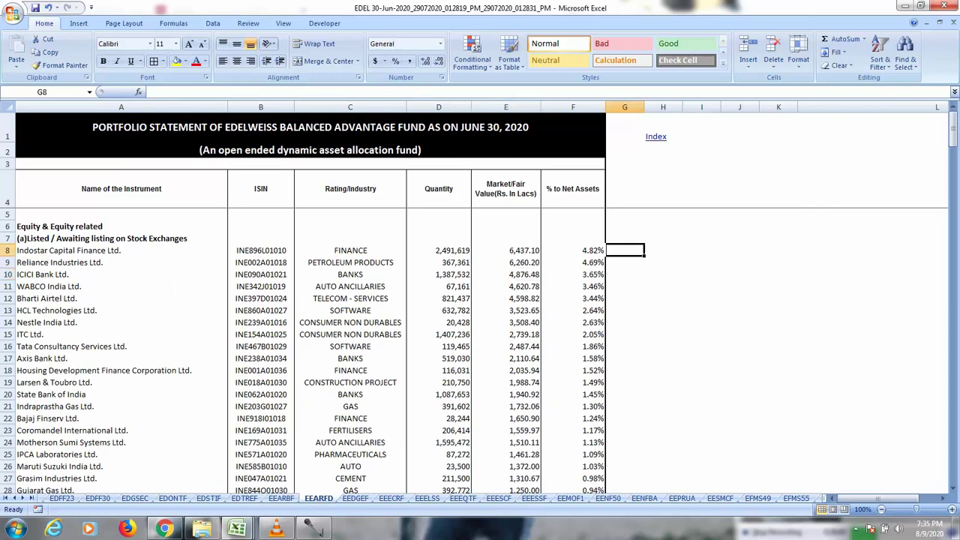
Bring up the start of the holdings list in the May EEARFD sheet and return to June EEARFD.
{"action": "key", "text": "alt+Tab"}
{"action": "key", "text": "ctrl+Page_Up"}
{"action": "key", "text": "ctrl+Page_Up"}
{"action": "scroll", "coordinate": [310, 345], "scroll_direction": "up", "scroll_amount": 20}
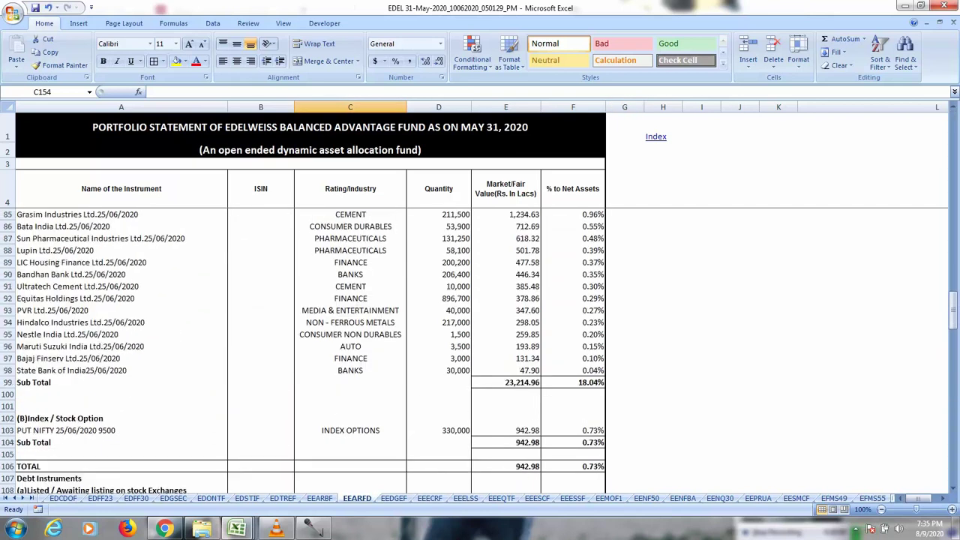
{"action": "scroll", "coordinate": [310, 345], "scroll_direction": "up", "scroll_amount": 4}
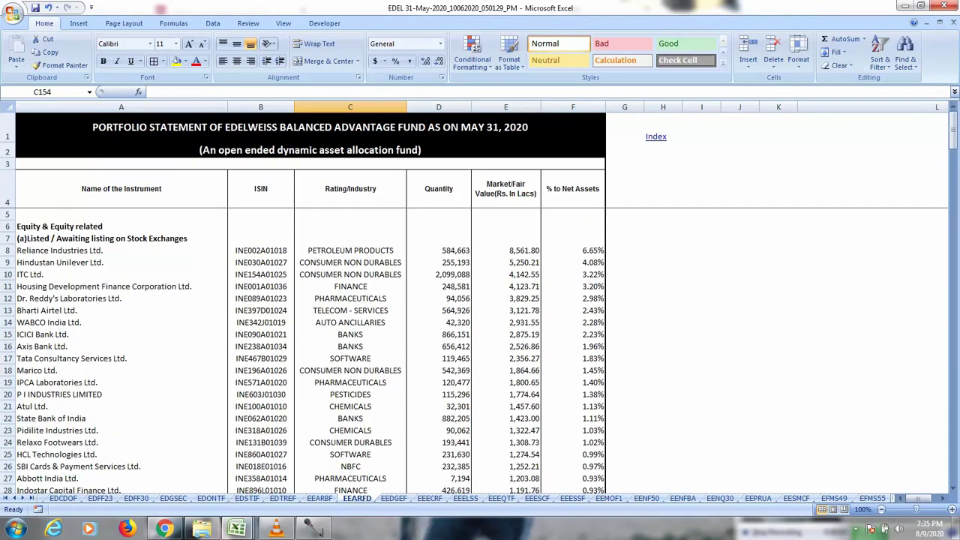
{"action": "left_click", "coordinate": [625, 250]}
{"action": "key", "text": "alt+Tab"}
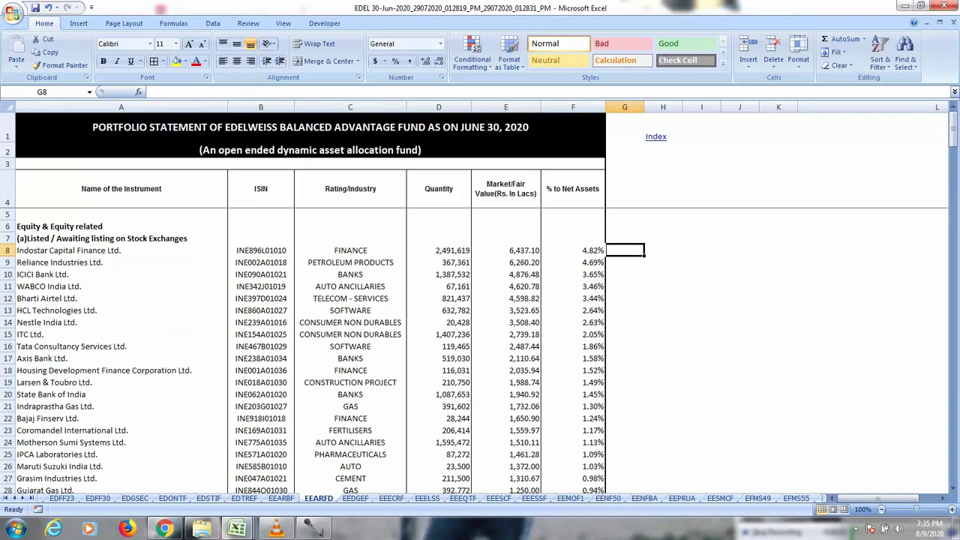
Start a VLOOKUP formula in cell G8 of June EEARFD with A8 as the lookup value.
{"action": "type", "text": "=VLOOKUP("}
{"action": "key", "text": "Tab"}
{"action": "key", "text": "ctrl+Left"}
{"action": "key", "text": "ctrl+Left"}
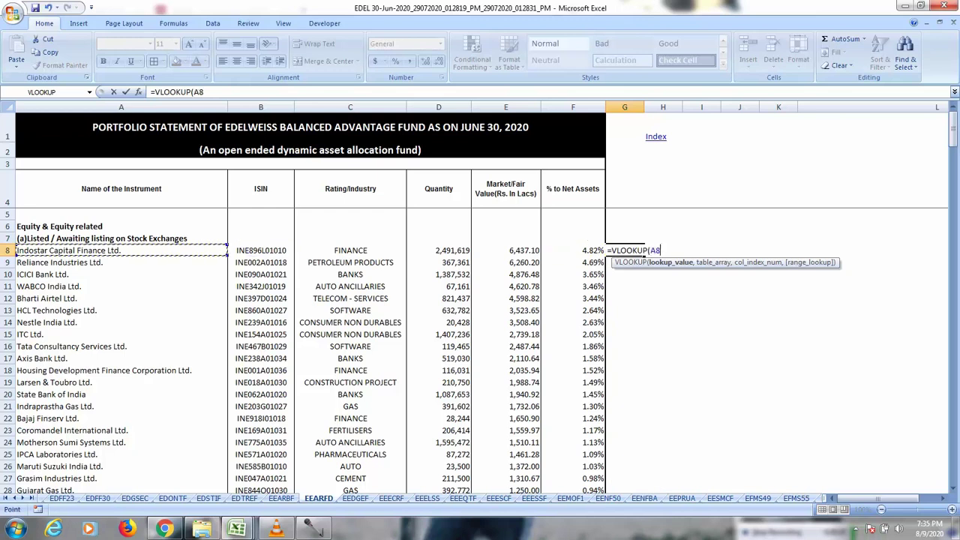
{"action": "type", "text": ","}
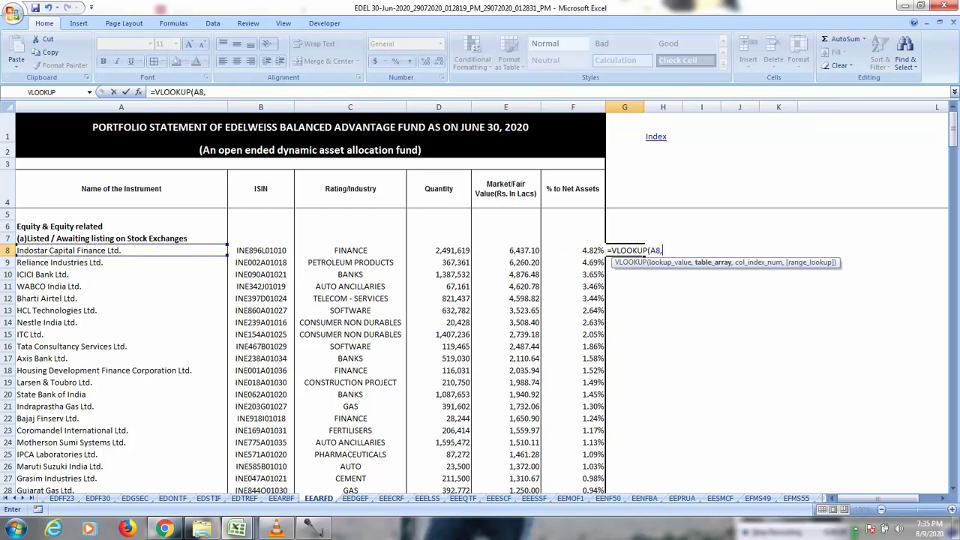
Complete the lookup with May EEARFD range $A$8:$F$68, column 4 and exact match 0, and fill it down column G.
{"action": "key", "text": "ctrl+Tab"}
{"action": "left_click_drag", "start_coordinate": [112, 250], "coordinate": [606, 425]}
{"action": "type", "text": ",4"}
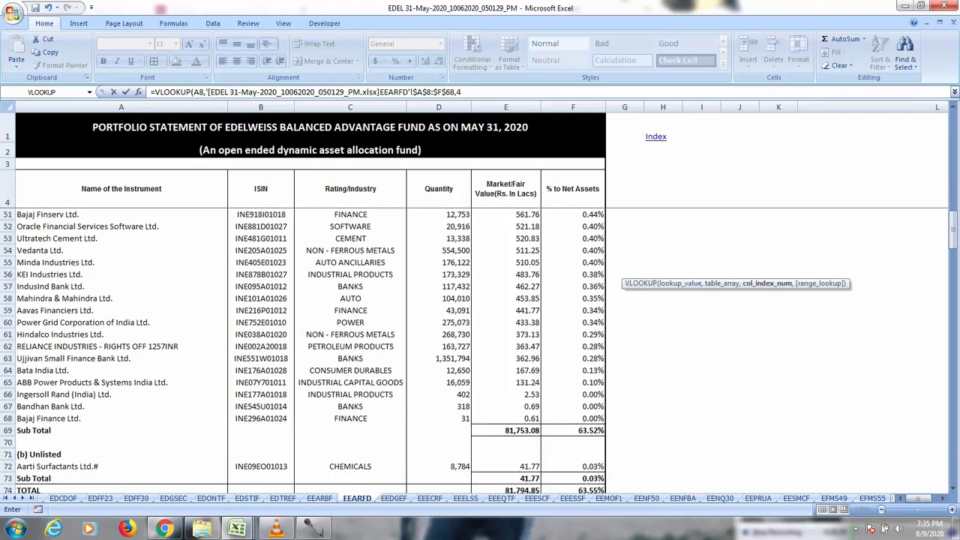
{"action": "type", "text": ",0)"}
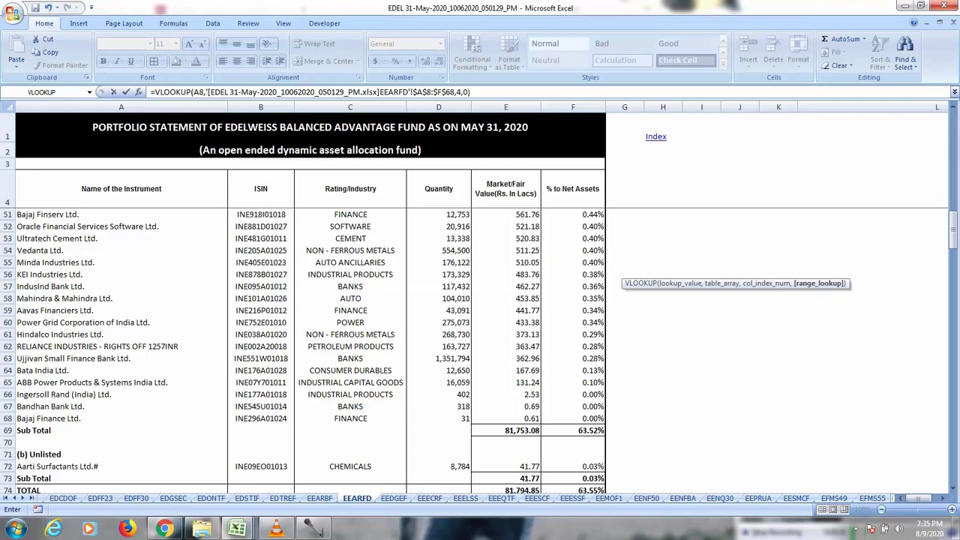
{"action": "key", "text": "Return"}
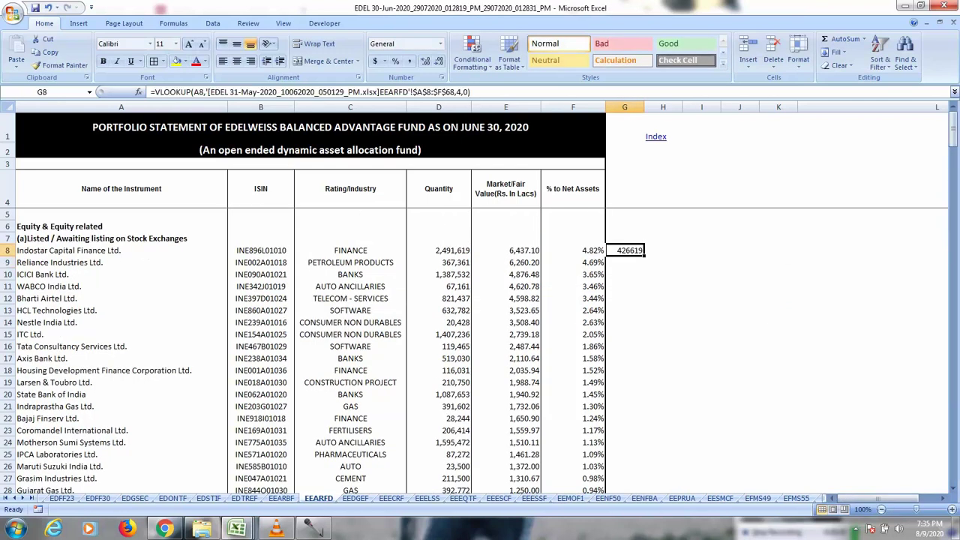
{"action": "double_click", "coordinate": [644, 256]}
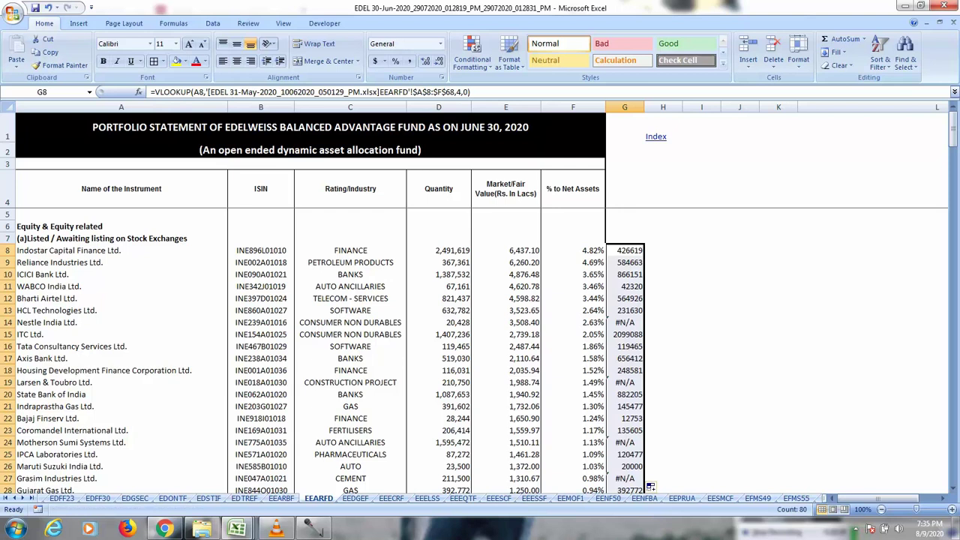
Make the June EEARFD rows for Nestle India, Larsen & Toubro, Motherson Sumi Systems and Grasim Industries bold.
{"action": "left_click", "coordinate": [8, 323]}
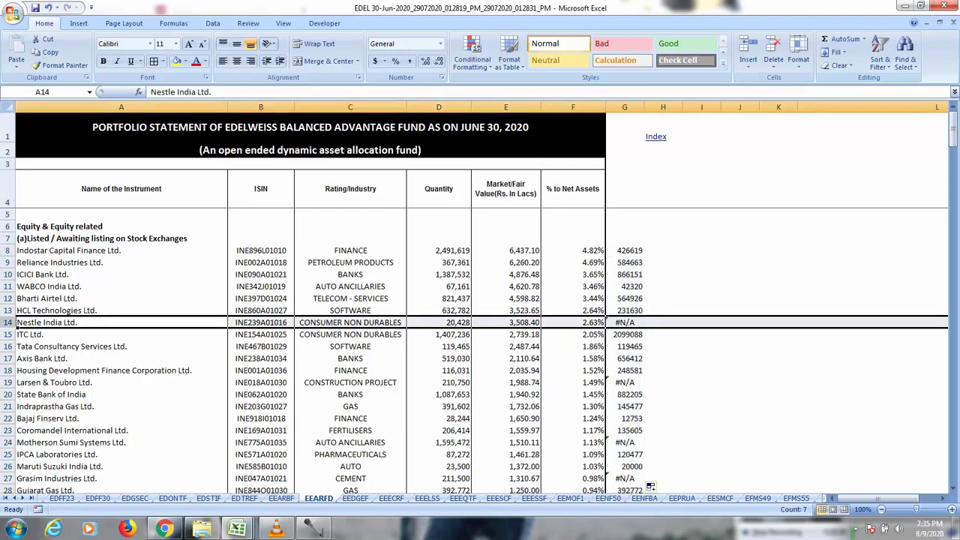
{"action": "key", "text": "ctrl+b"}
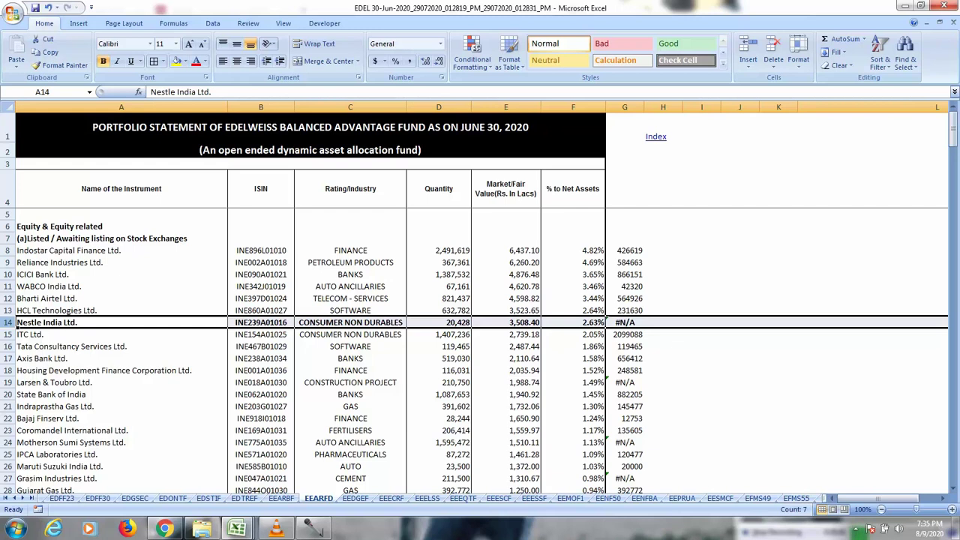
{"action": "left_click", "coordinate": [7, 383]}
{"action": "key", "text": "ctrl+b"}
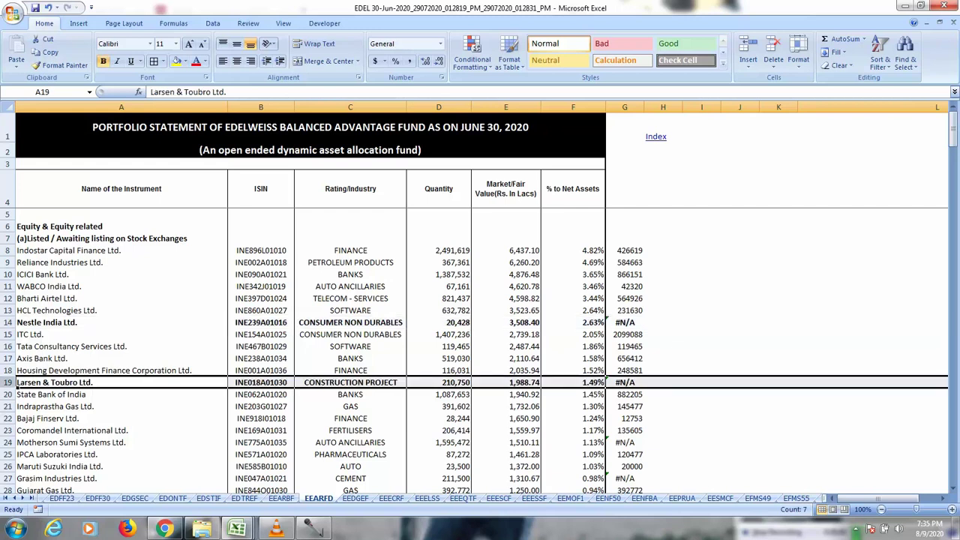
{"action": "left_click", "coordinate": [8, 443]}
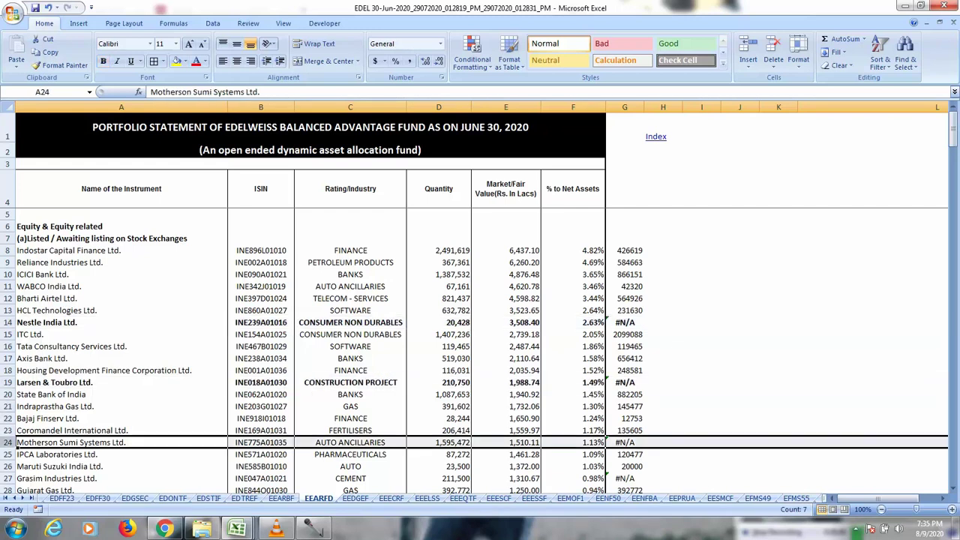
{"action": "scroll", "coordinate": [480, 352], "scroll_direction": "down", "scroll_amount": 4}
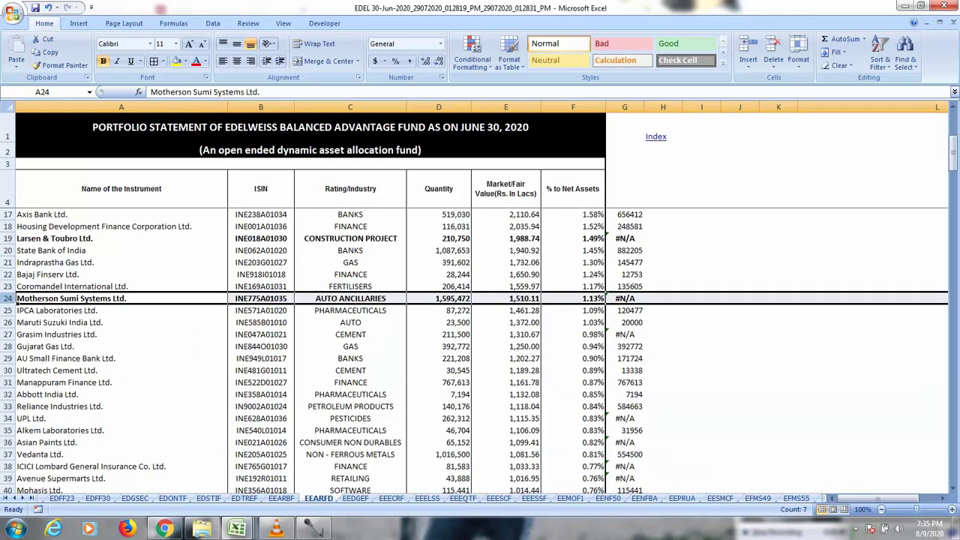
{"action": "left_click", "coordinate": [7, 335]}
{"action": "key", "text": "ctrl+b"}
Enter the quantity difference =D8-G8 in cell H8 of June EEARFD and fill it down column H.
{"action": "scroll", "coordinate": [480, 338], "scroll_direction": "up", "scroll_amount": 4}
{"action": "left_click", "coordinate": [663, 250]}
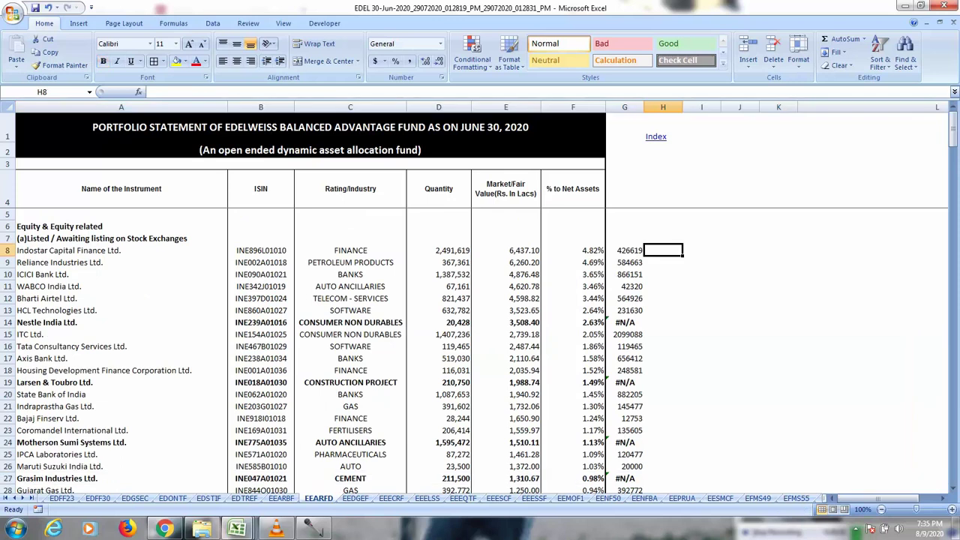
{"action": "type", "text": "="}
{"action": "key", "text": "Left"}
{"action": "key", "text": "Left"}
{"action": "key", "text": "Left"}
{"action": "key", "text": "Left"}
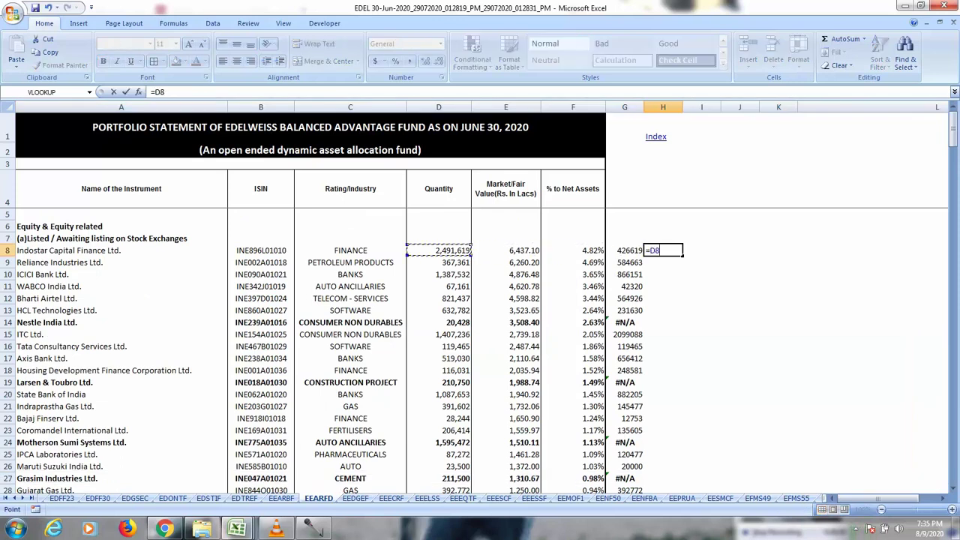
{"action": "type", "text": "-"}
{"action": "key", "text": "Left"}
{"action": "key", "text": "Left"}
{"action": "key", "text": "Right"}
{"action": "key", "text": "ctrl+Return"}
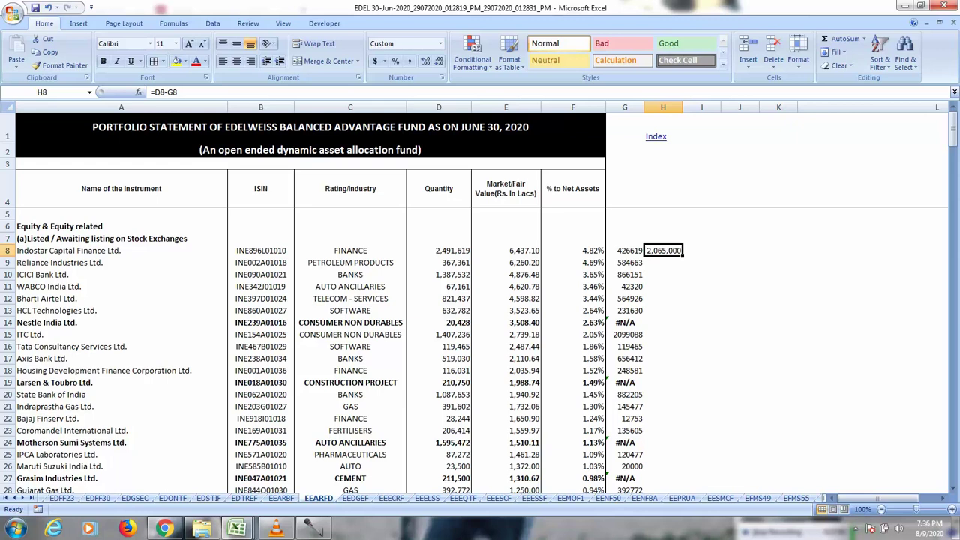
{"action": "double_click", "coordinate": [682, 256]}
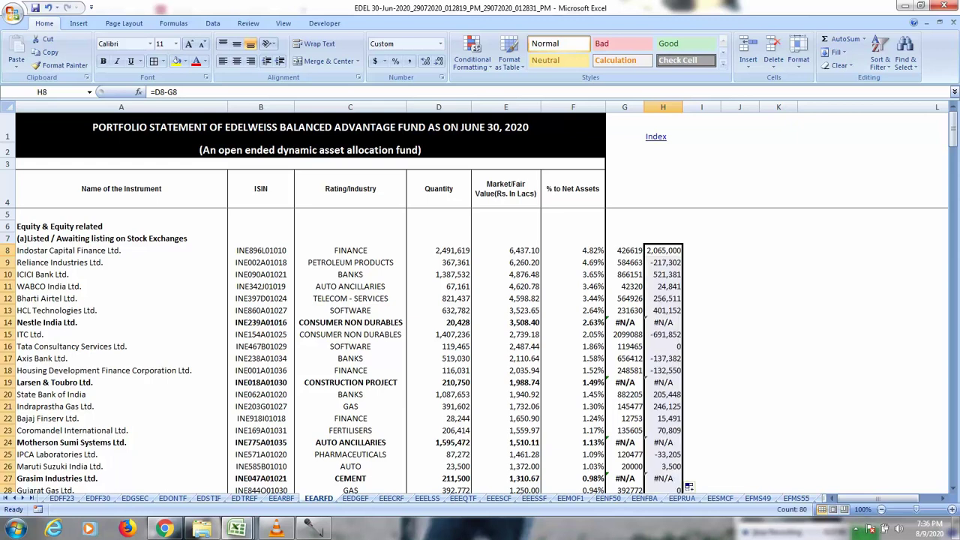
Find Indostar Capital Finance in the May EEARFD holdings and compare its quantity and weight with the June entry.
{"action": "key", "text": "alt+Tab"}
{"action": "scroll", "coordinate": [480, 350], "scroll_direction": "up", "scroll_amount": 14}
{"action": "scroll", "coordinate": [480, 338], "scroll_direction": "up", "scroll_amount": 2}
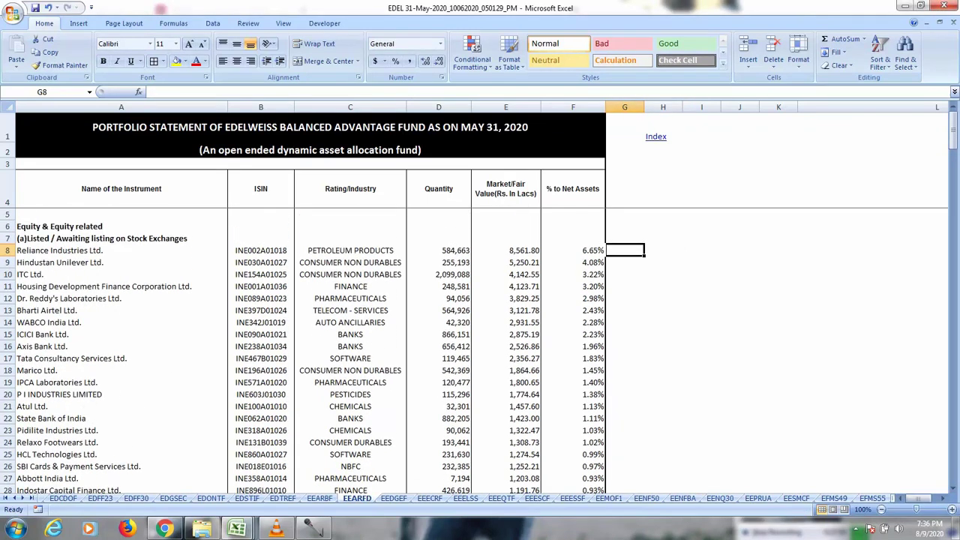
{"action": "scroll", "coordinate": [480, 338], "scroll_direction": "down", "scroll_amount": 5}
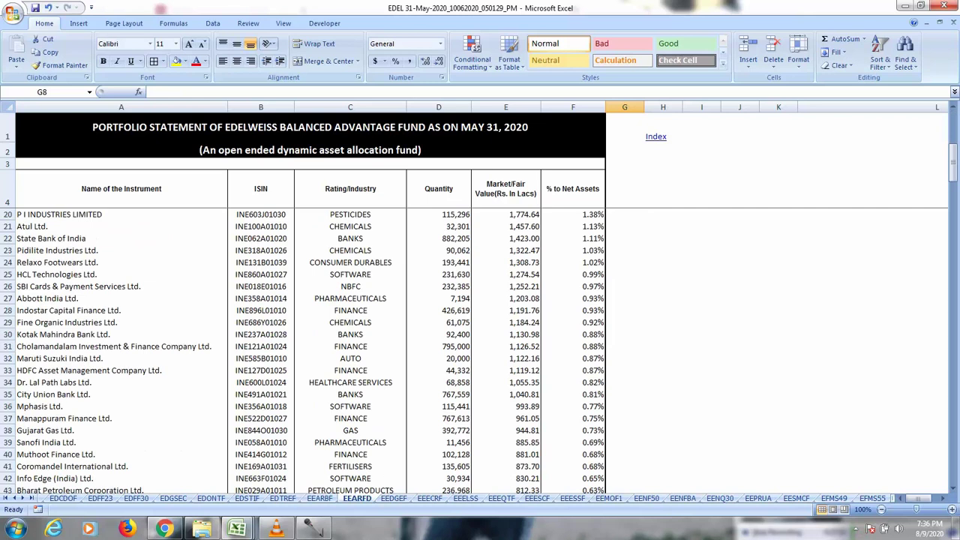
{"action": "scroll", "coordinate": [481, 338], "scroll_direction": "down", "scroll_amount": 9}
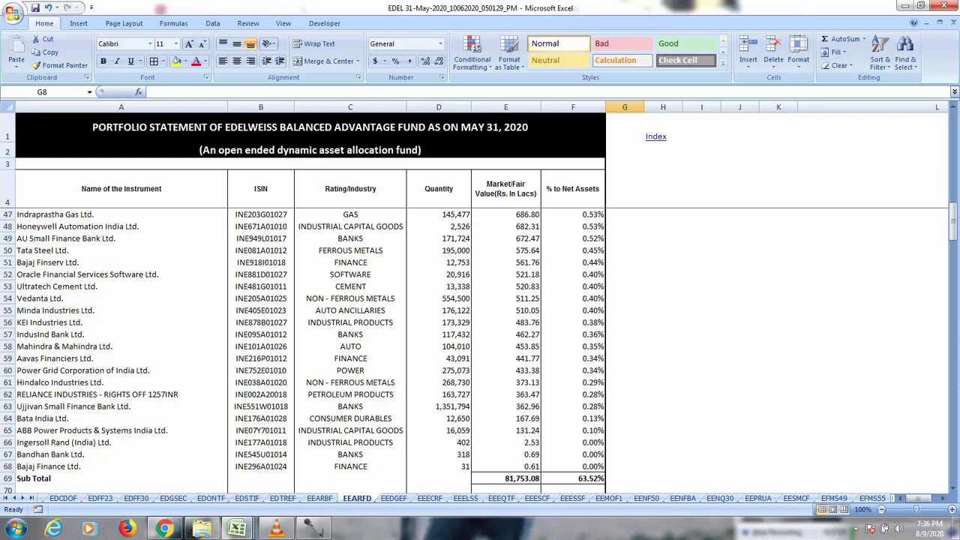
{"action": "scroll", "coordinate": [480, 337], "scroll_direction": "up", "scroll_amount": 3}
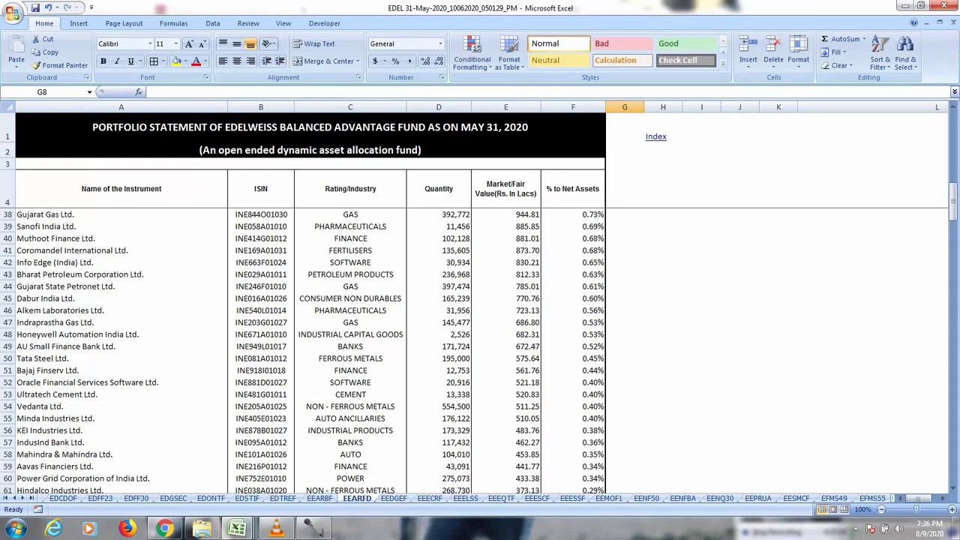
{"action": "scroll", "coordinate": [301, 352], "scroll_direction": "up", "scroll_amount": 2}
{"action": "scroll", "coordinate": [300, 349], "scroll_direction": "up", "scroll_amount": 3}
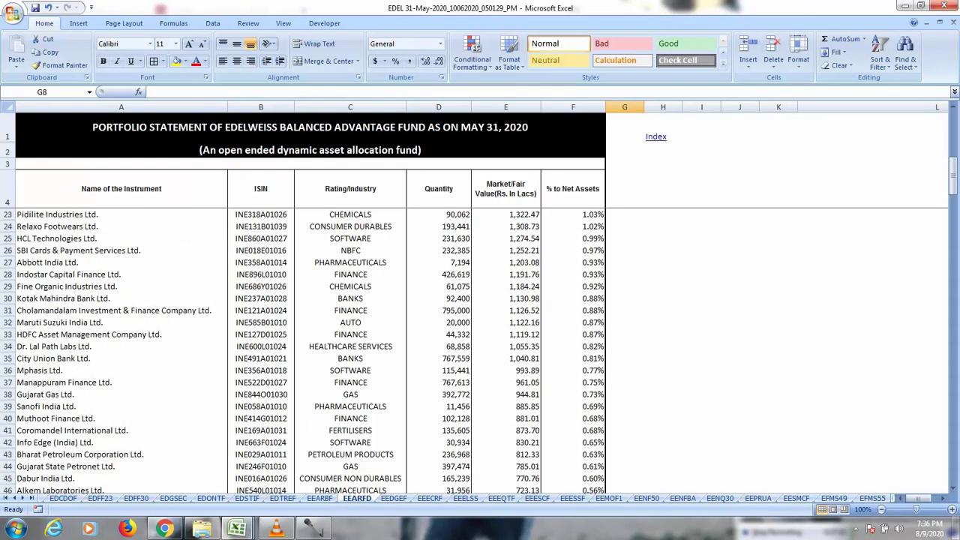
{"action": "left_click", "coordinate": [7, 274]}
{"action": "key", "text": "alt+Tab"}
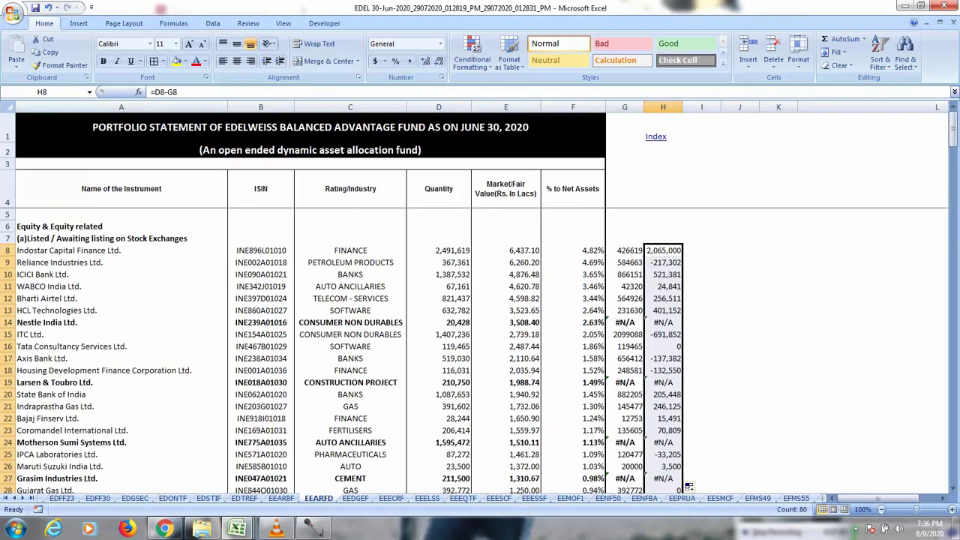
{"action": "key", "text": "ctrl+Tab"}
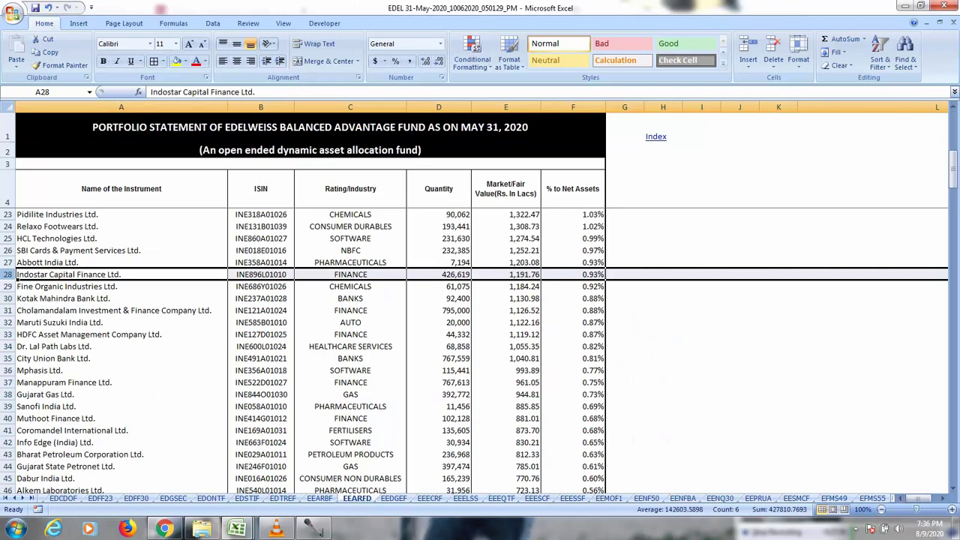
{"action": "key", "text": "ctrl+Tab"}
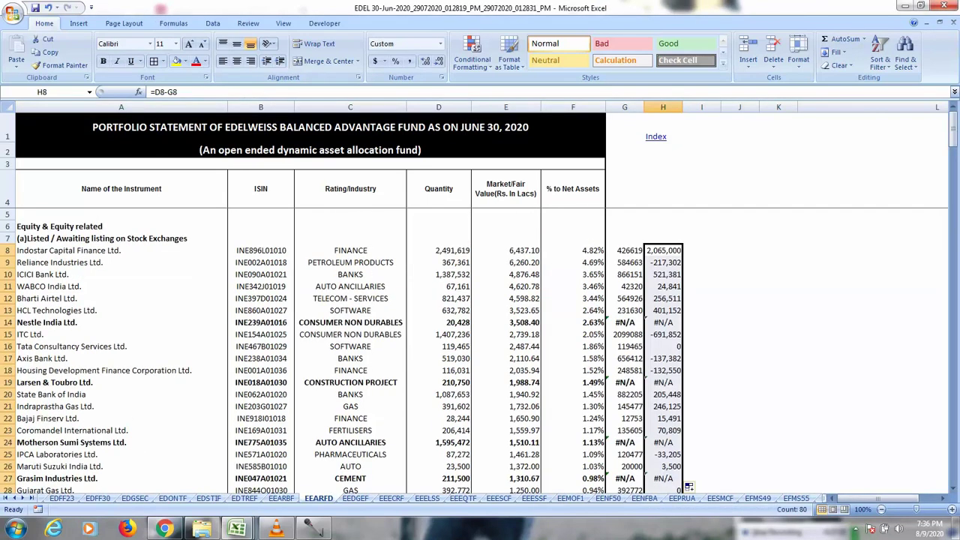
Review the June EEARFD quantity differences for Indostar Capital Finance, ITC through Indraprastha Gas, and the holdings further down.
{"action": "left_click", "coordinate": [663, 251]}
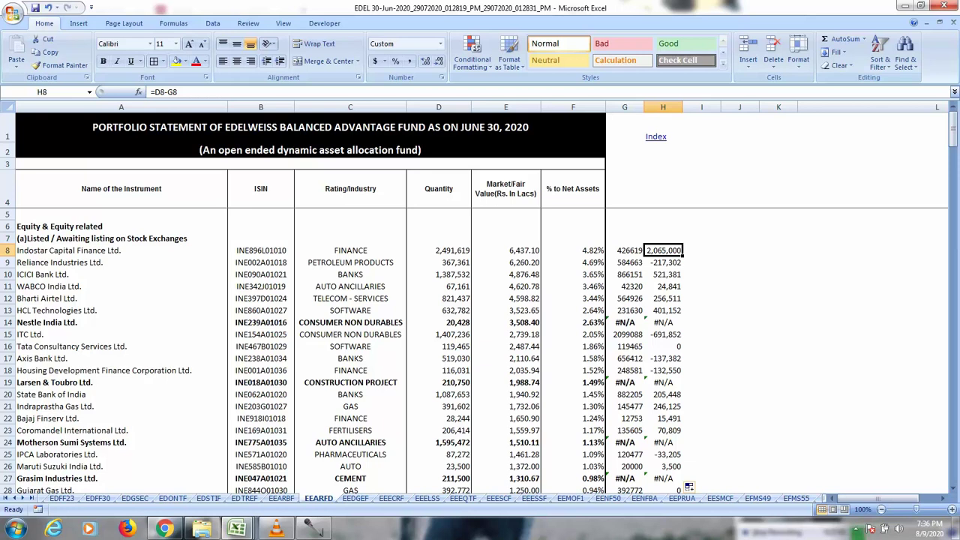
{"action": "left_click", "coordinate": [663, 335]}
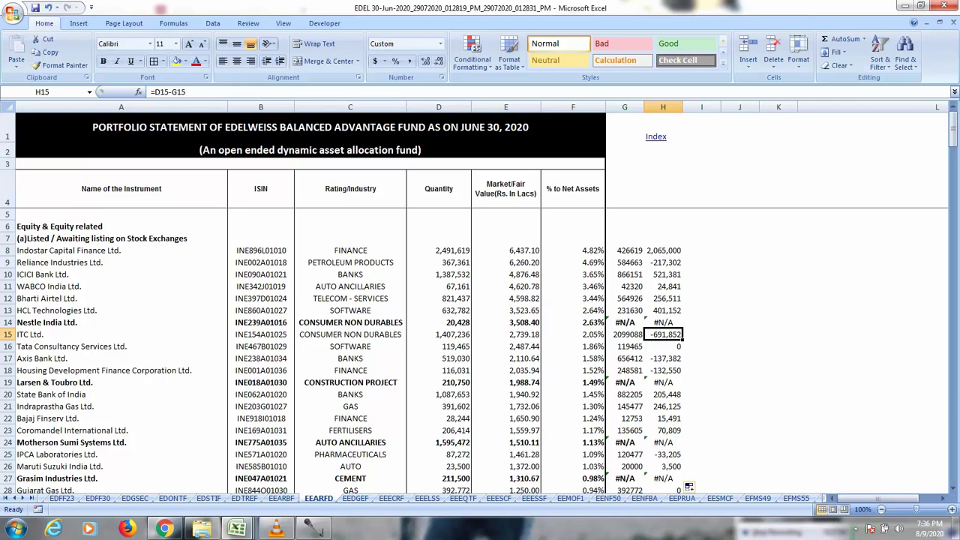
{"action": "key", "text": "Down"}
{"action": "key", "text": "Down"}
{"action": "key", "text": "Down"}
{"action": "key", "text": "Down"}
{"action": "key", "text": "Down"}
{"action": "key", "text": "Down"}
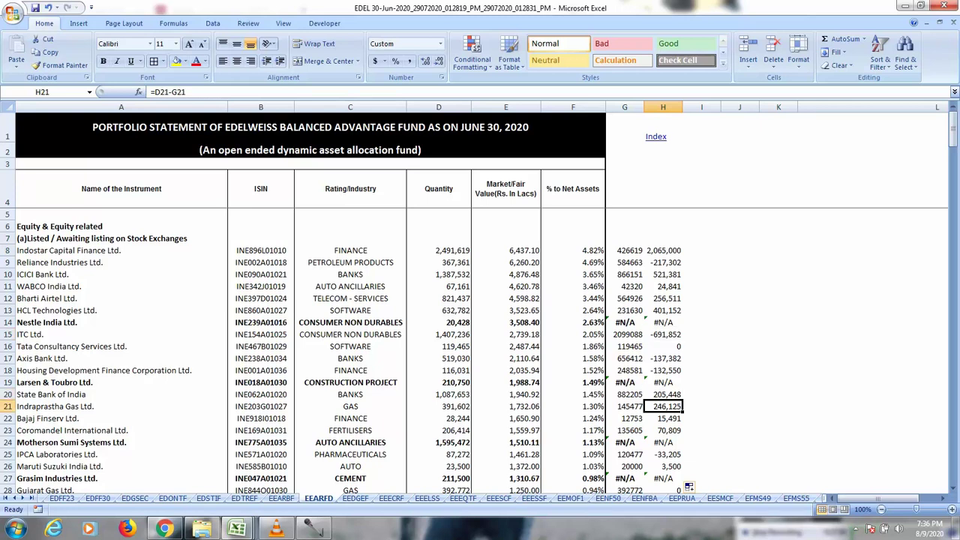
{"action": "scroll", "coordinate": [688, 488], "scroll_direction": "down", "scroll_amount": 7}
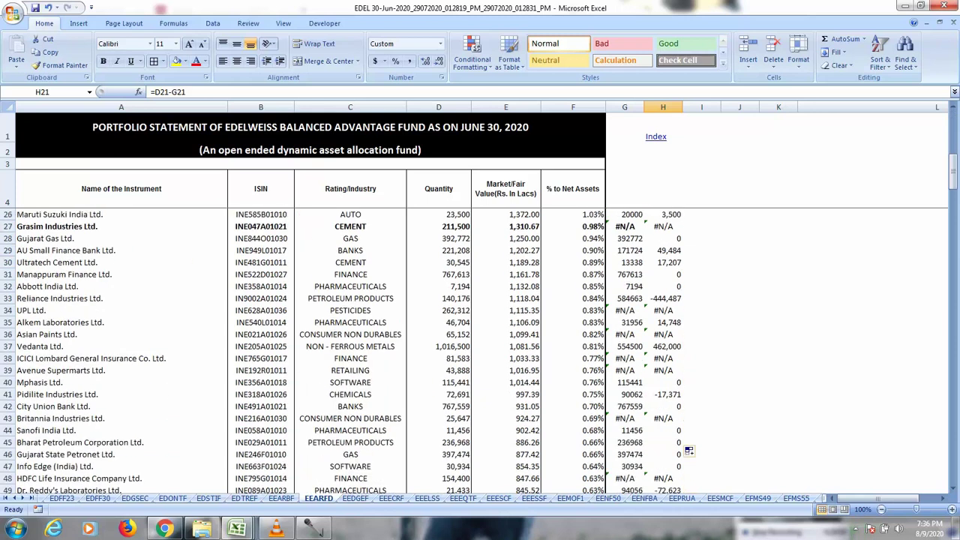
Make the June EEARFD rows for ICICI Lombard General Insurance and Avenue Supermarts bold.
{"action": "left_click", "coordinate": [8, 358]}
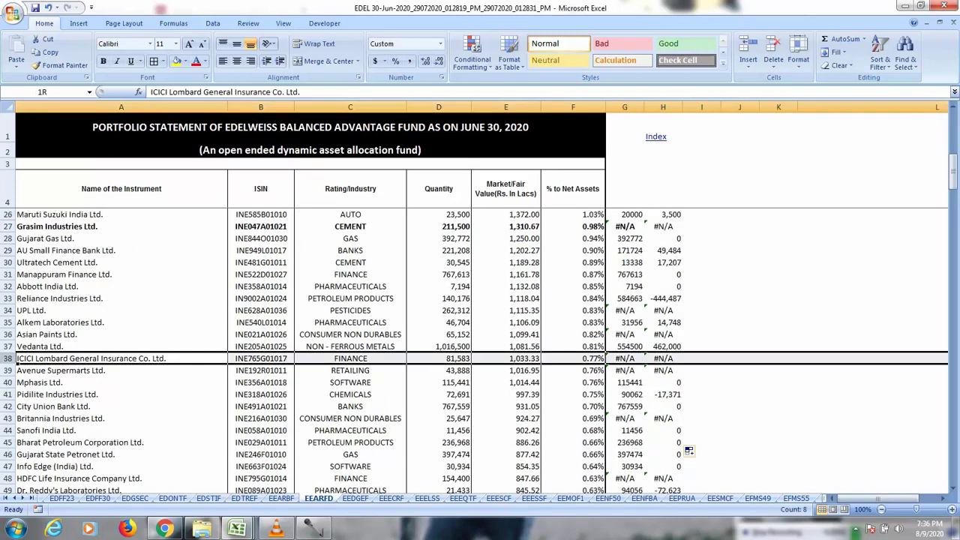
{"action": "left_click", "coordinate": [8, 370], "text": "shift"}
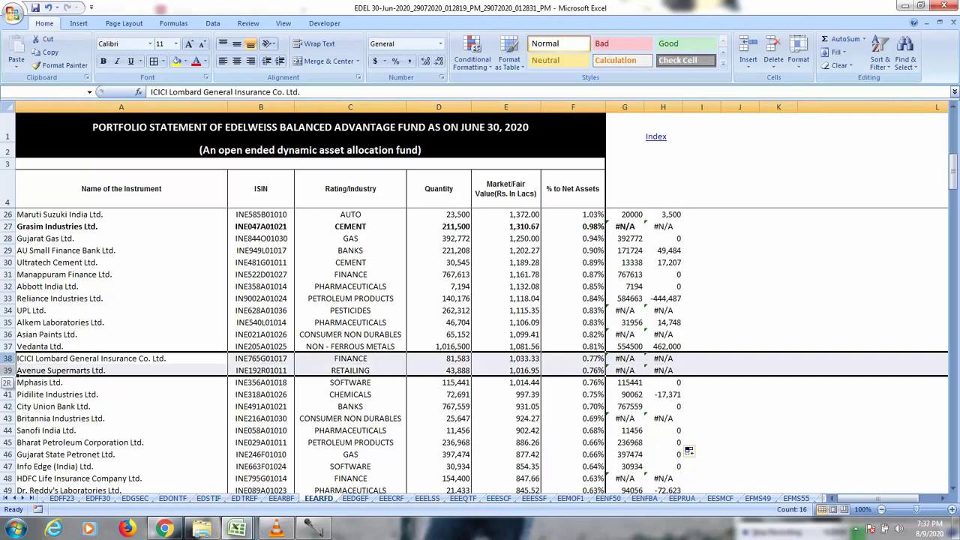
{"action": "key", "text": "ctrl+b"}
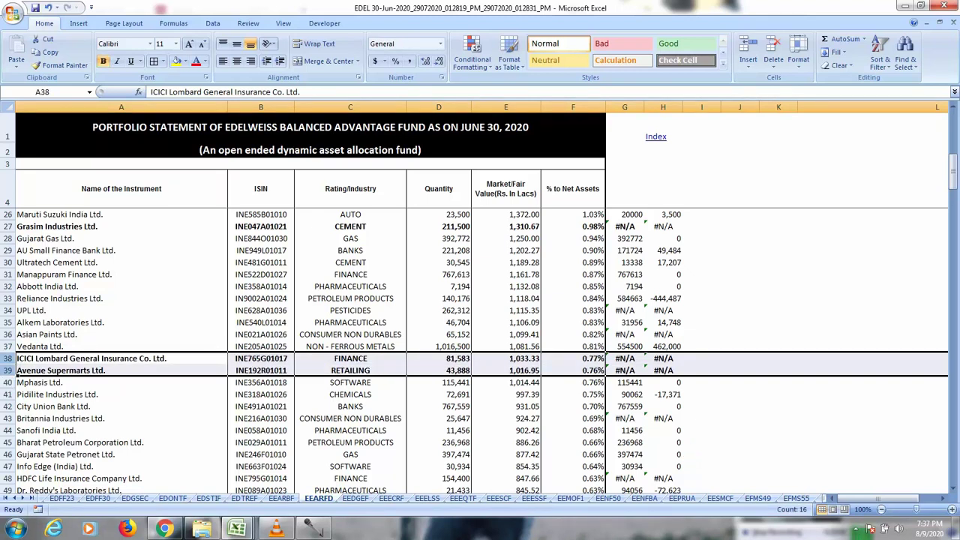
Make the June EEARFD holdings from Larsen & Toubro Infotech through Bajaj Auto, rows 51 to 60, bold.
{"action": "scroll", "coordinate": [480, 345], "scroll_direction": "down", "scroll_amount": 5}
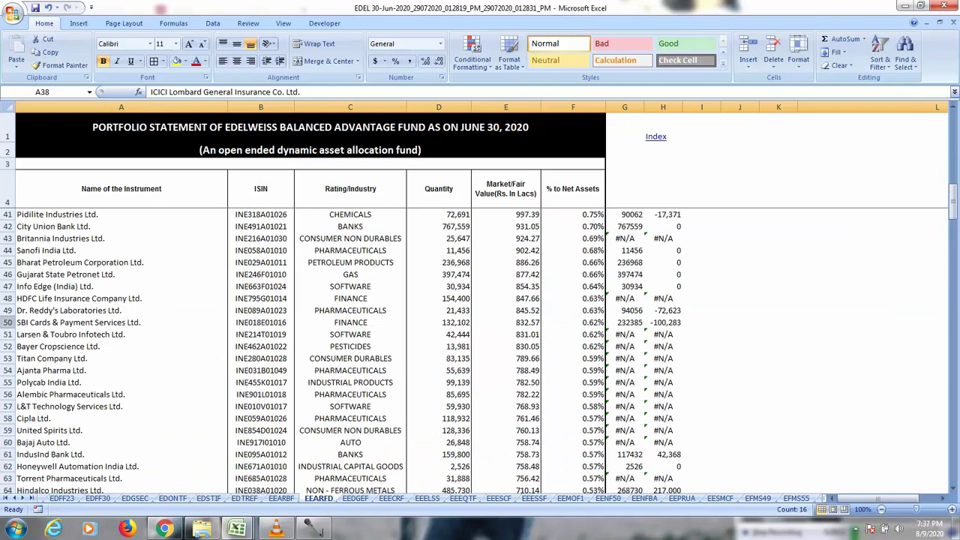
{"action": "left_click_drag", "start_coordinate": [75, 334], "coordinate": [664, 442]}
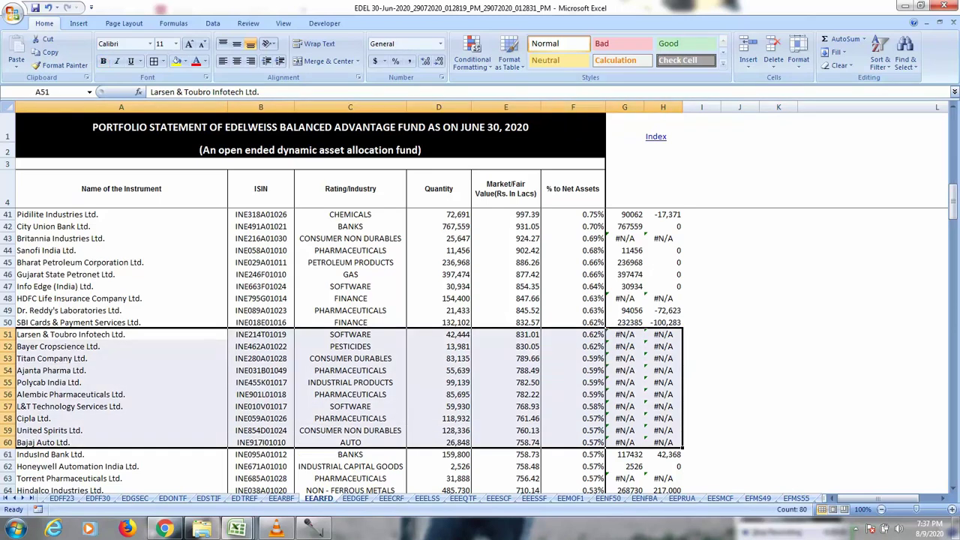
{"action": "key", "text": "ctrl+b"}
{"action": "left_click", "coordinate": [261, 371]}
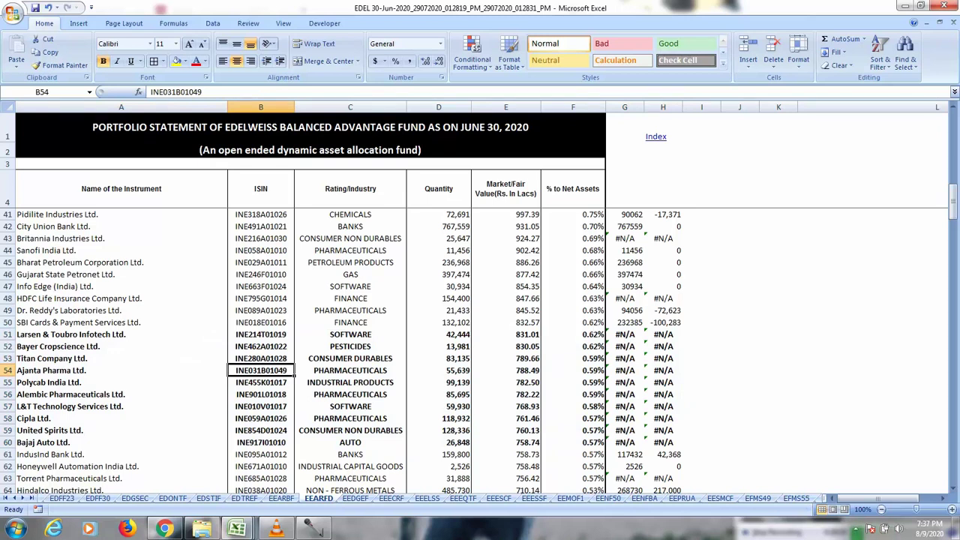
Look over the remaining June EEARFD holdings and the neighbouring June fund sheets, including EDTREF and EDONTF.
{"action": "scroll", "coordinate": [480, 352], "scroll_direction": "down", "scroll_amount": 12}
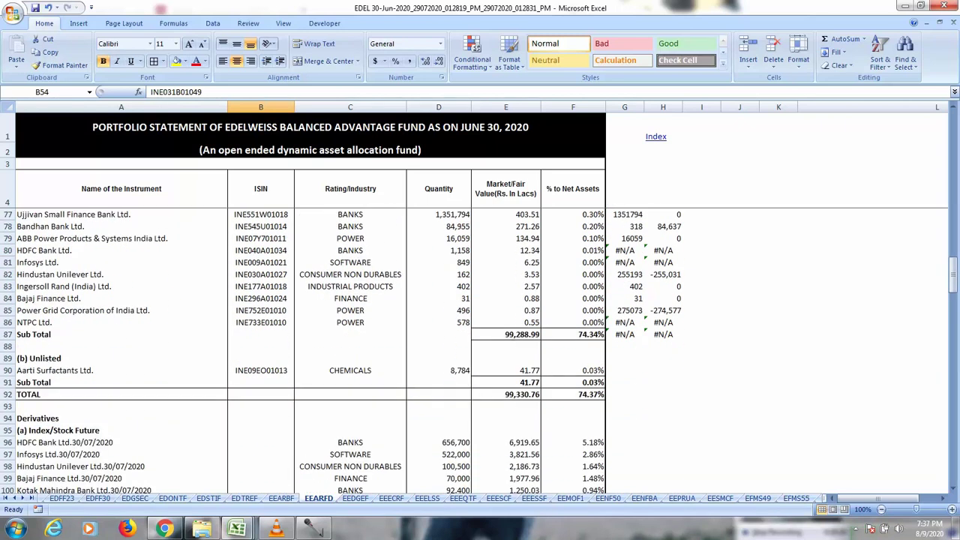
{"action": "key", "text": "ctrl+Page_Up"}
{"action": "key", "text": "ctrl+Page_Up"}
{"action": "key", "text": "ctrl+Page_Up"}
{"action": "key", "text": "ctrl+Page_Up"}
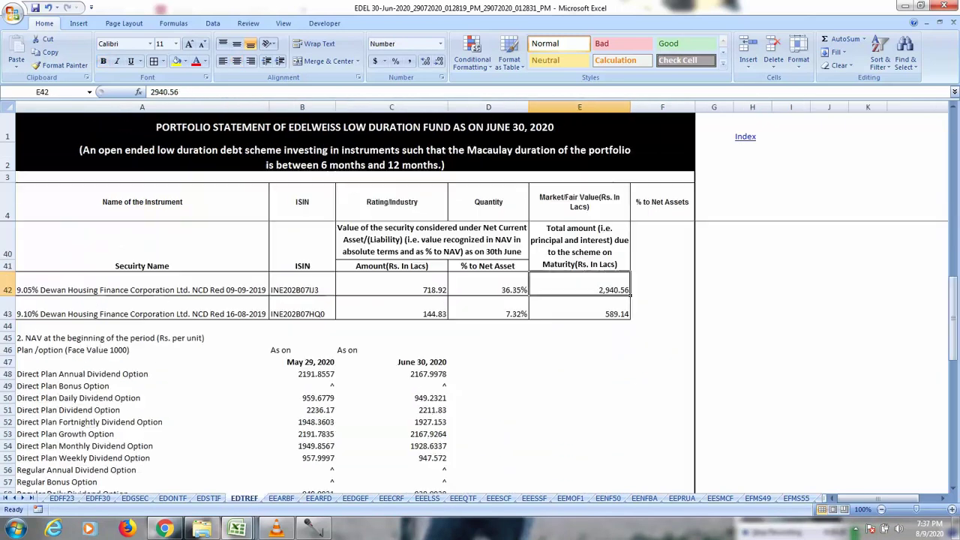
{"action": "scroll", "coordinate": [480, 353], "scroll_direction": "up", "scroll_amount": 7}
{"action": "key", "text": "ctrl+Page_Down"}
{"action": "key", "text": "ctrl+Page_Down"}
{"action": "key", "text": "ctrl+Page_Down"}
{"action": "key", "text": "ctrl+Page_Down"}
{"action": "key", "text": "ctrl+Page_Down"}
{"action": "key", "text": "ctrl+Page_Down"}
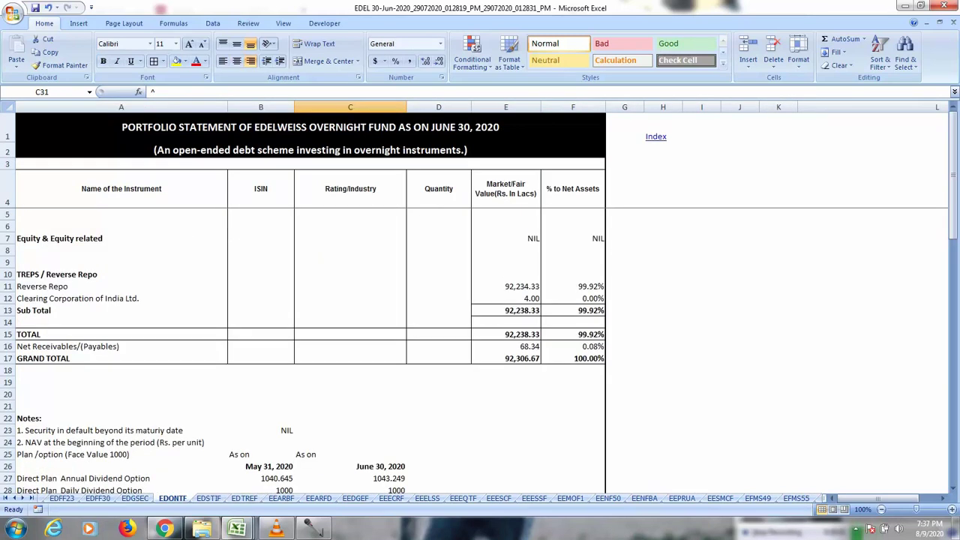